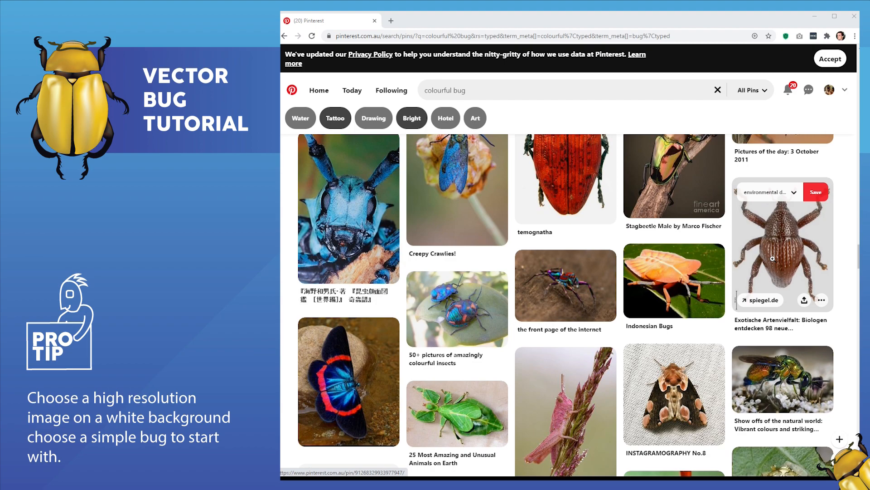
Browse the colourful bug search results for a simple, high-resolution reference image on a white background
scroll(773, 259, "down", 3)
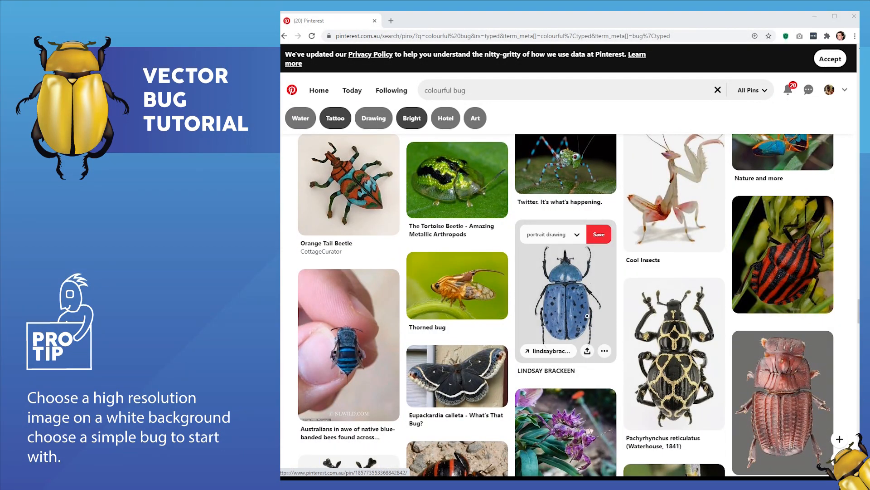
scroll(582, 336, "down", 15)
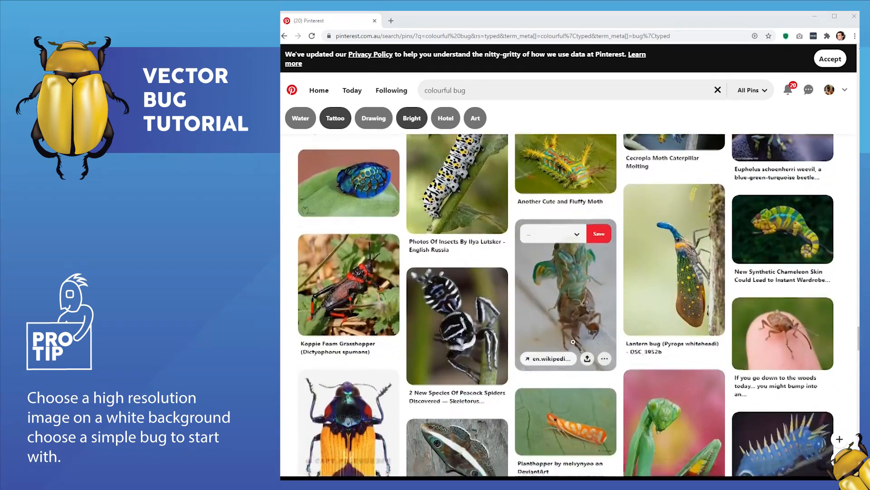
scroll(573, 341, "down", 5)
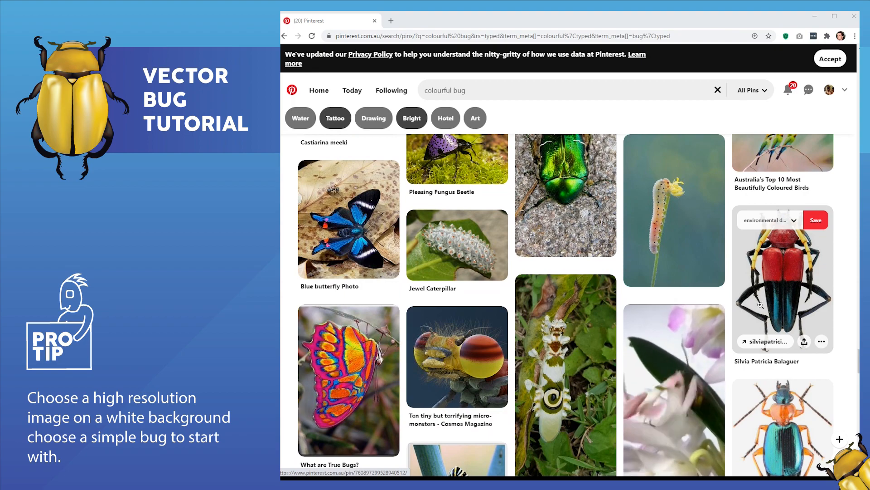
scroll(760, 304, "down", 2)
scroll(760, 304, "down", 10)
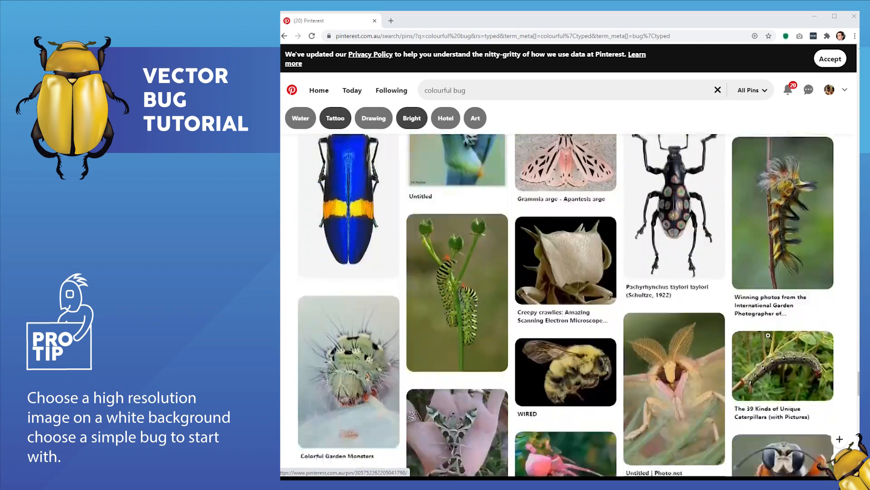
scroll(769, 336, "down", 15)
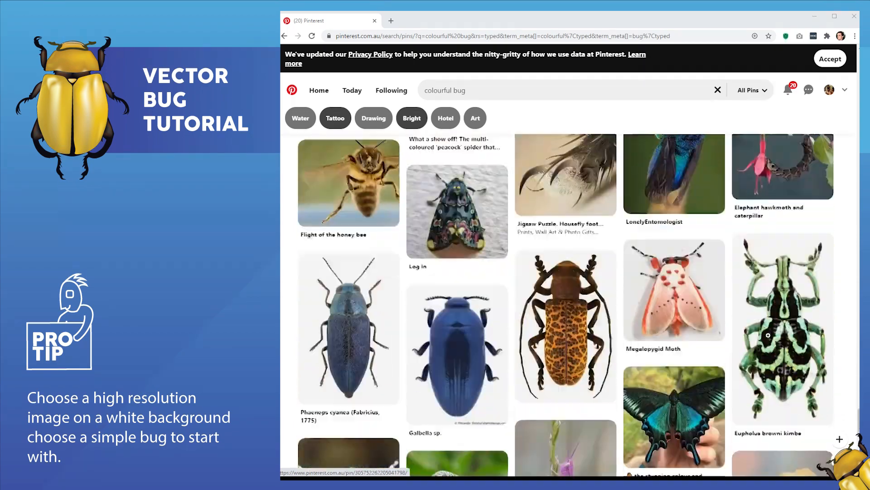
scroll(768, 335, "down", 3)
scroll(761, 336, "down", 1)
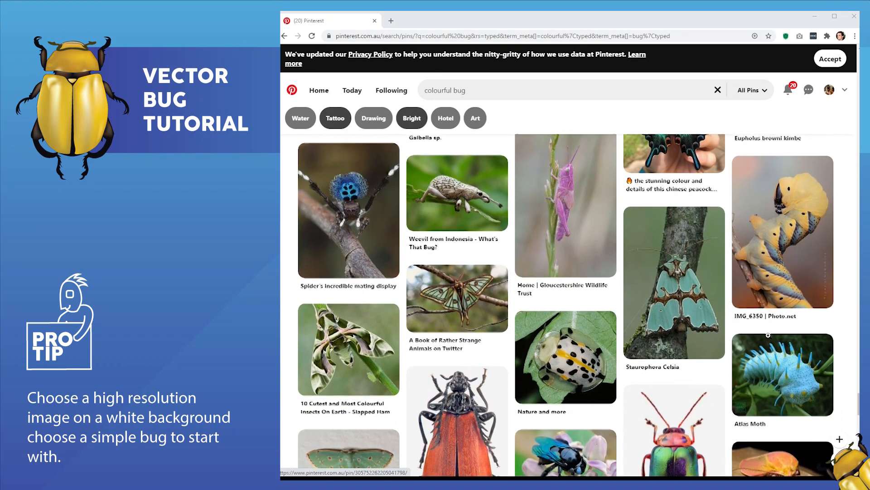
scroll(754, 337, "down", 2)
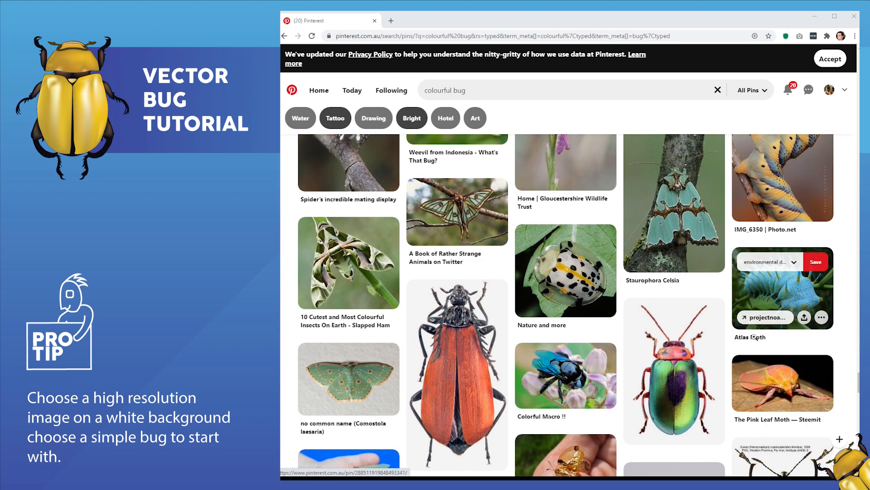
Switch to Illustrator and create a new A4 portrait document, 210 x 297 mm, in CMYK Color
key("alt+Tab")
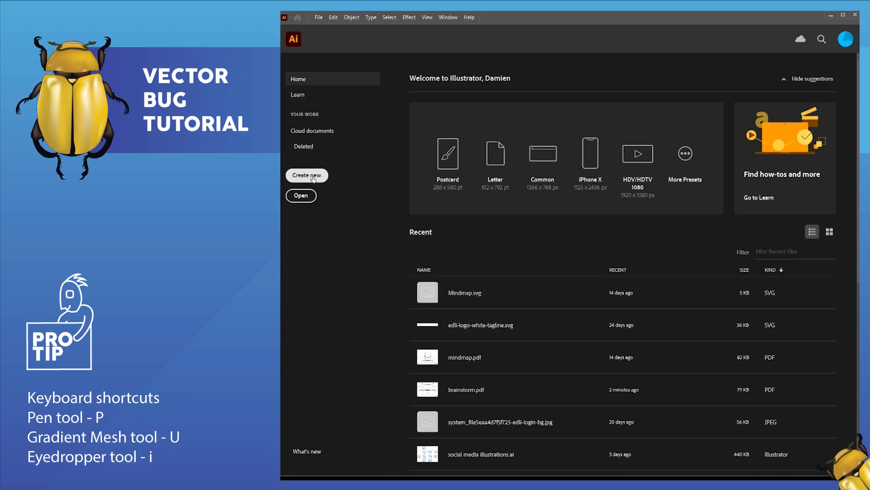
left_click(312, 178)
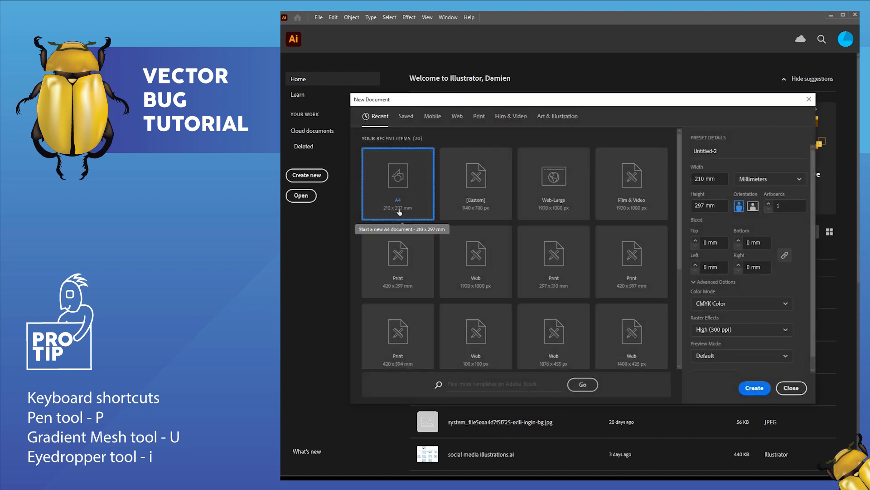
left_click(707, 309)
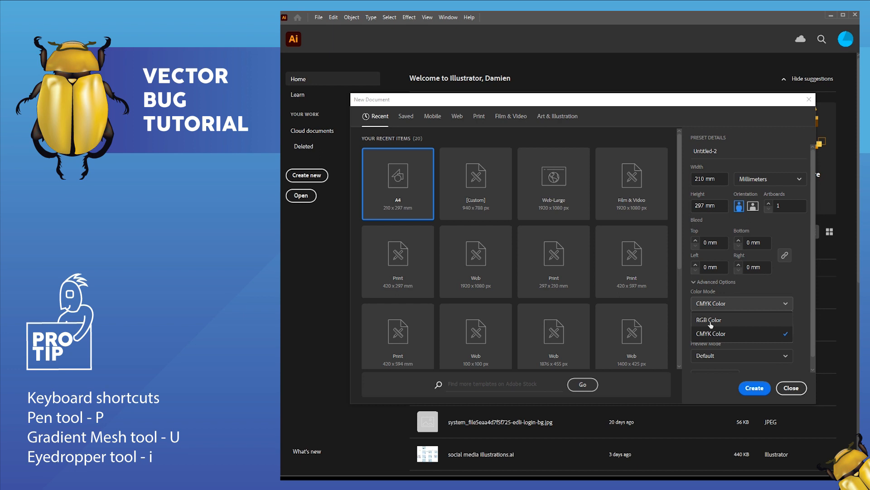
left_click(802, 299)
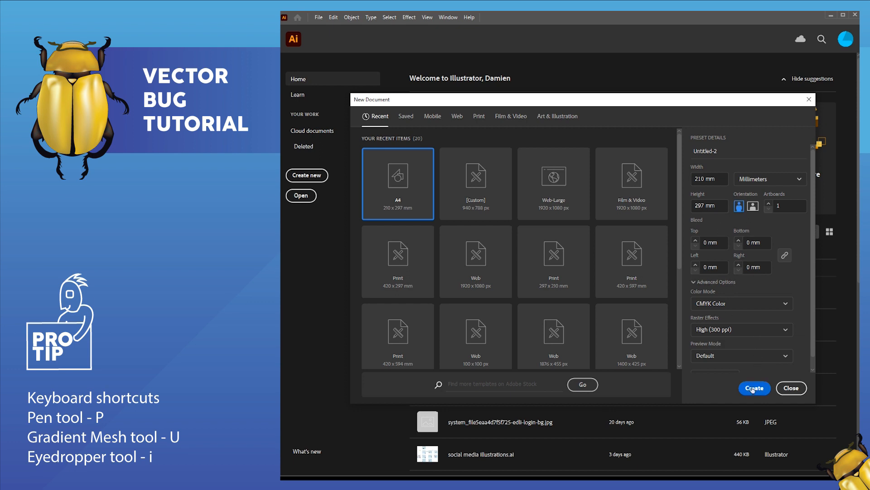
left_click(752, 388)
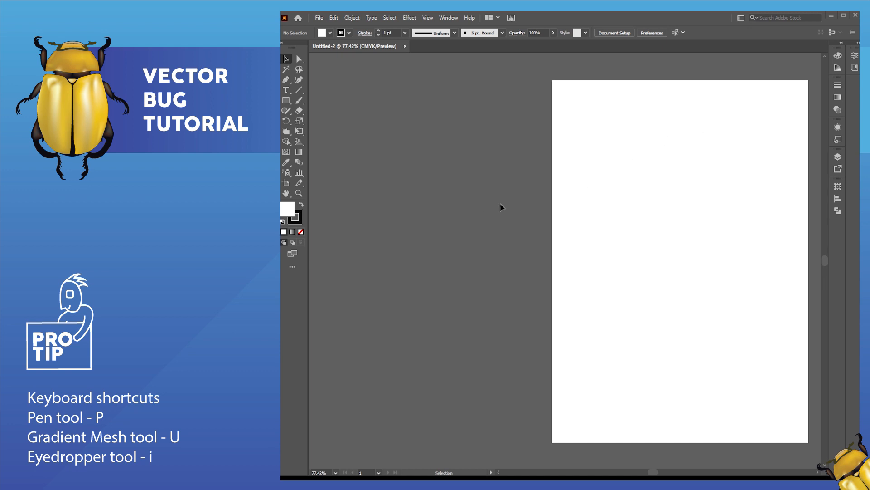
Paste the copied yellow beetle image into the document and place it on the canvas beside the artboard
key("space")
left_click_drag(678, 208, 653, 210)
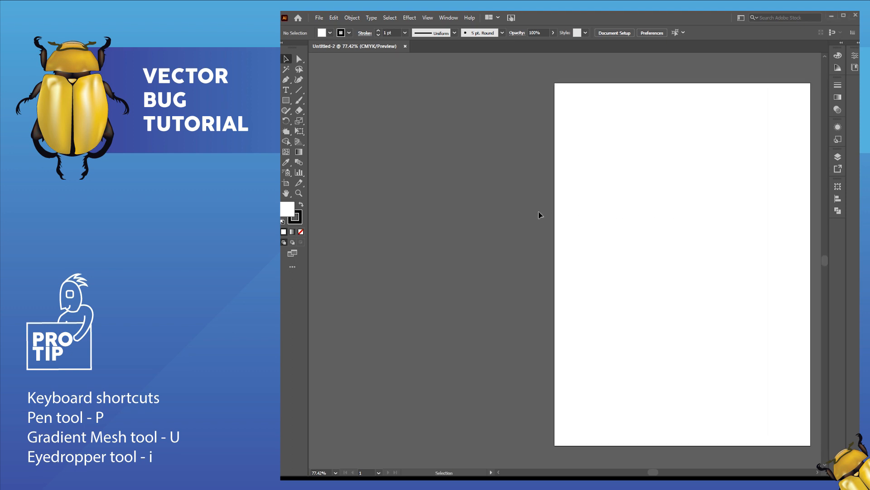
key("ctrl+v")
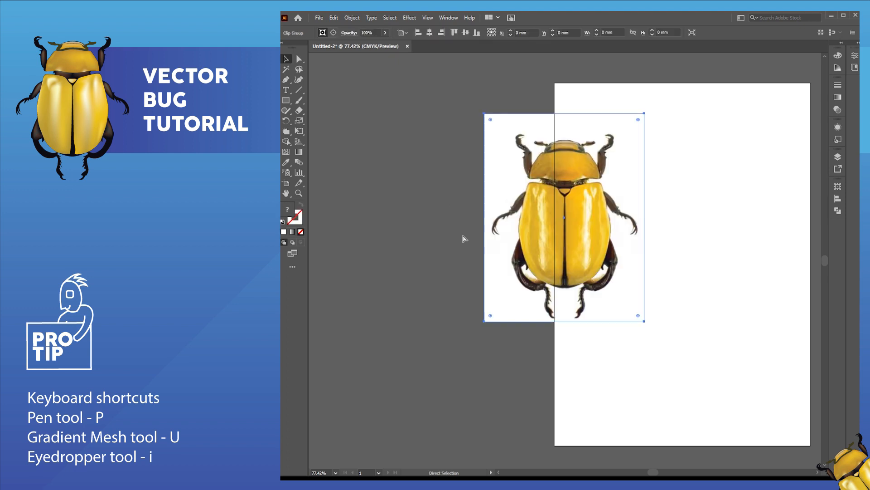
left_click_drag(547, 185, 433, 222)
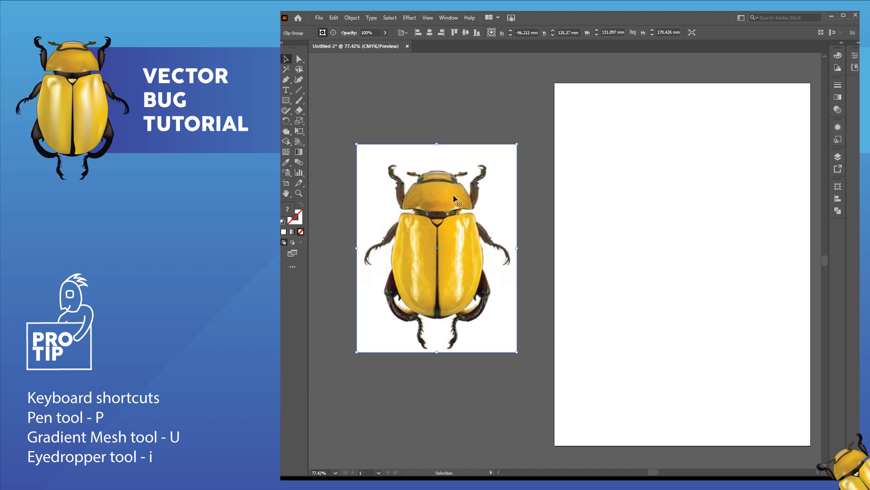
Place a duplicate of the beetle image on the artboard, keeping the original beside it, and deselect it
left_click(286, 59)
left_click_drag(418, 262, 665, 264)
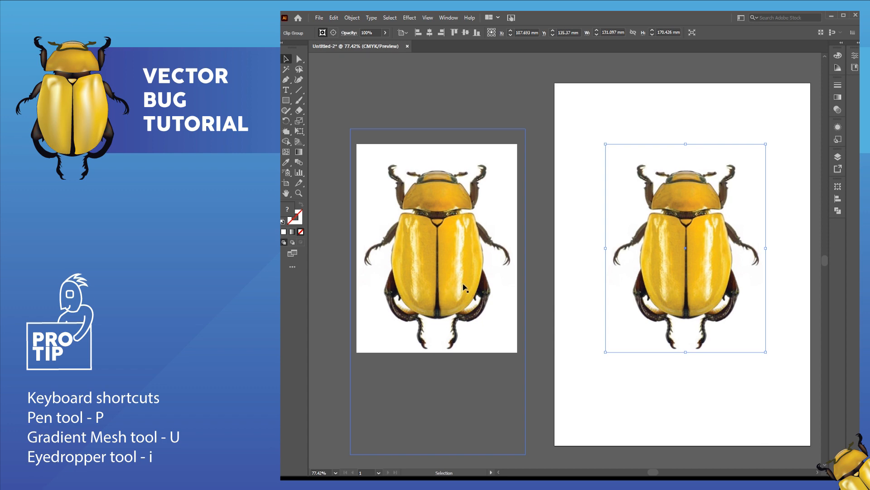
left_click(578, 264)
left_click_drag(691, 249, 592, 253)
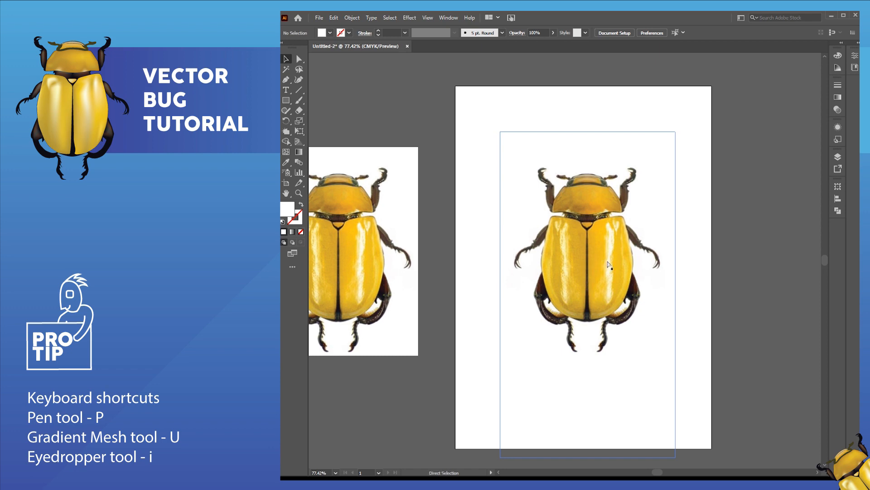
key("ctrl+1")
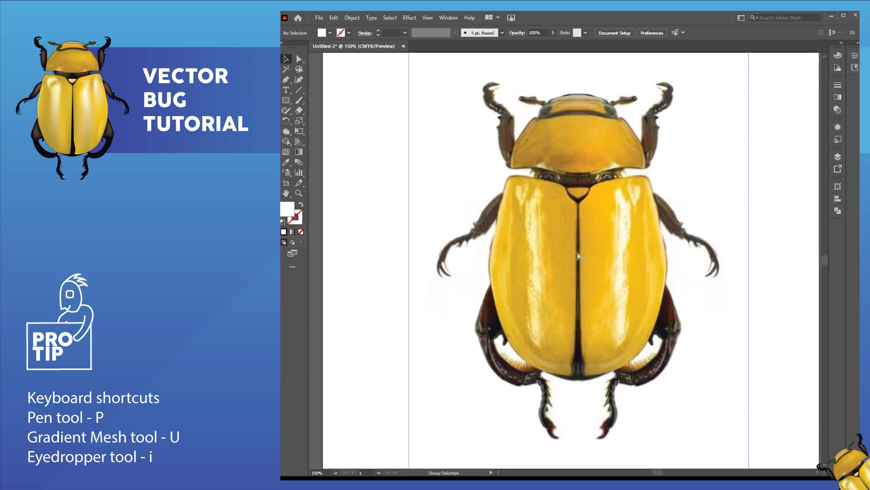
key("ctrl+minus")
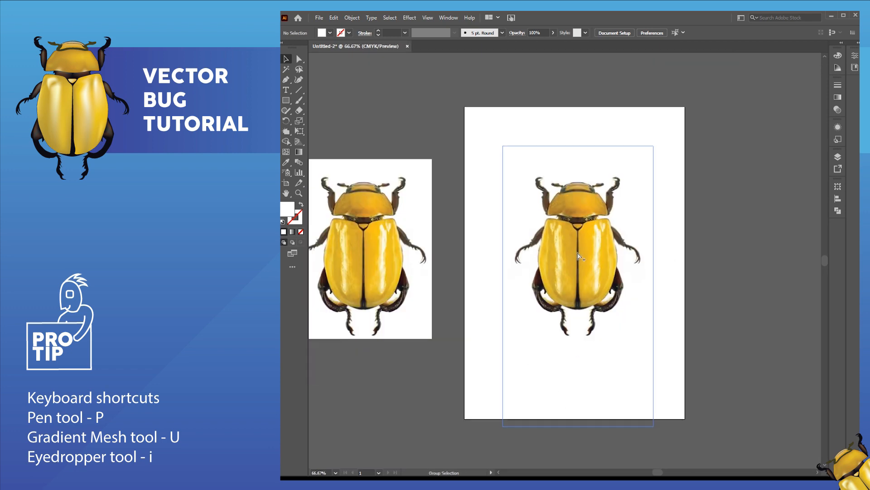
key("ctrl+plus")
key("ctrl+plus")
key("ctrl+plus")
key("ctrl+minus")
key("ctrl+minus")
key("ctrl+minus")
key("ctrl+minus")
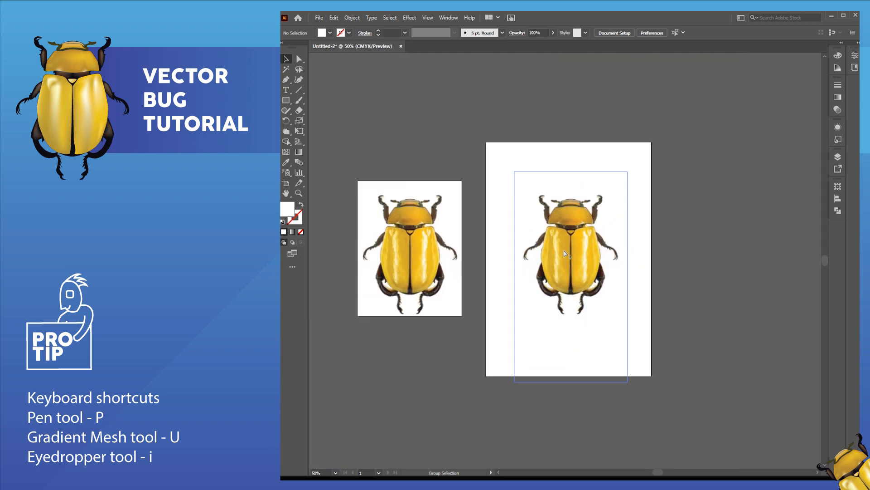
scroll(583, 228, "up", 6)
scroll(572, 232, "down", 4)
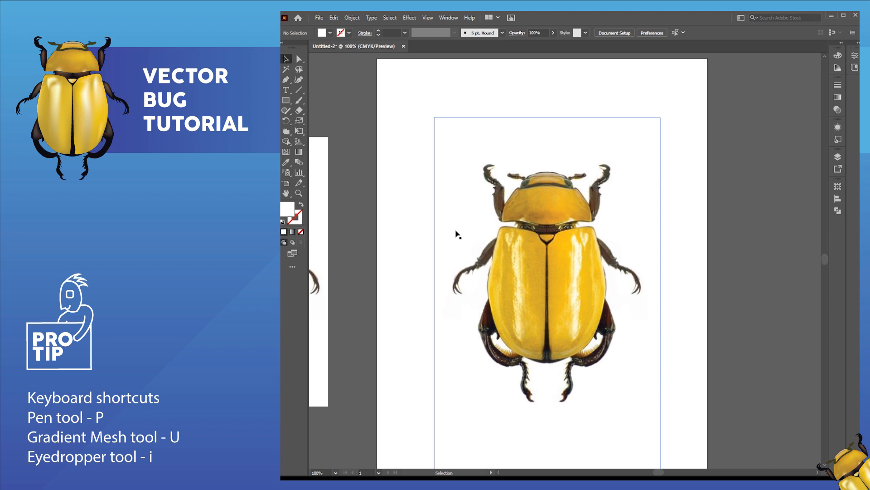
scroll(513, 239, "up", 3)
scroll(513, 239, "down", 2)
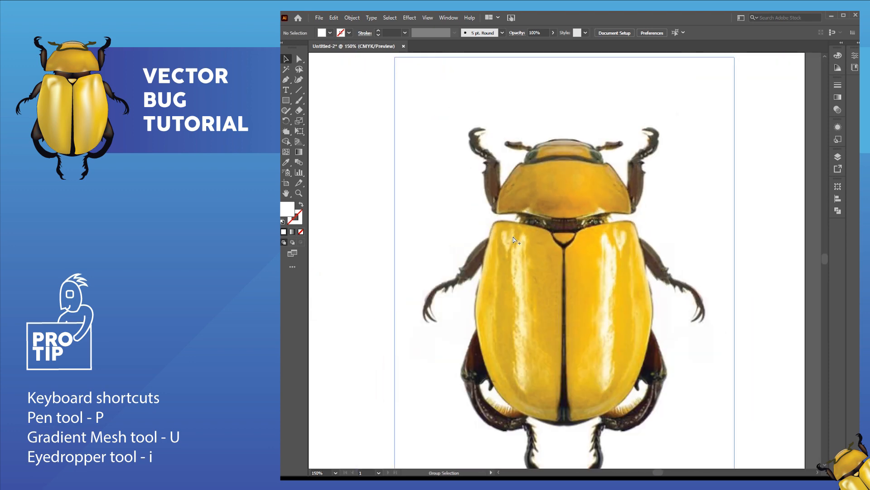
Start a Pen tool path at the top of the thorax's left side and trace its edge down to the front leg
scroll(513, 239, "up", 2)
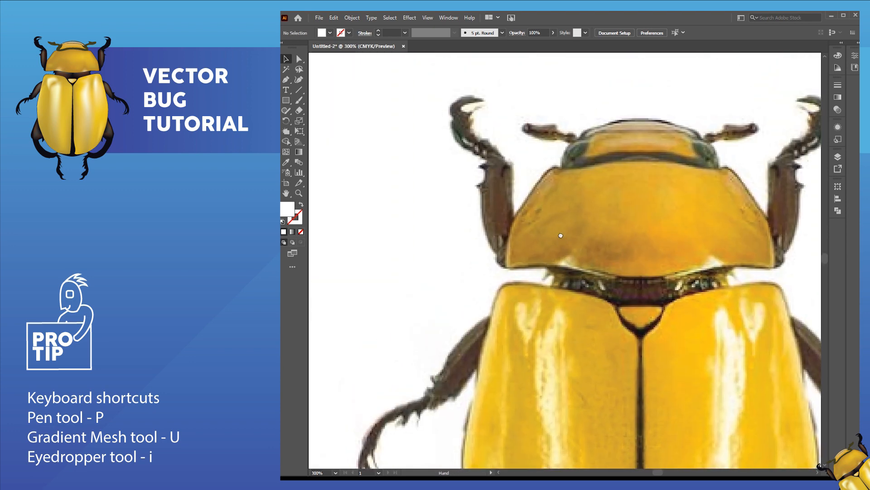
left_click_drag(561, 235, 566, 256)
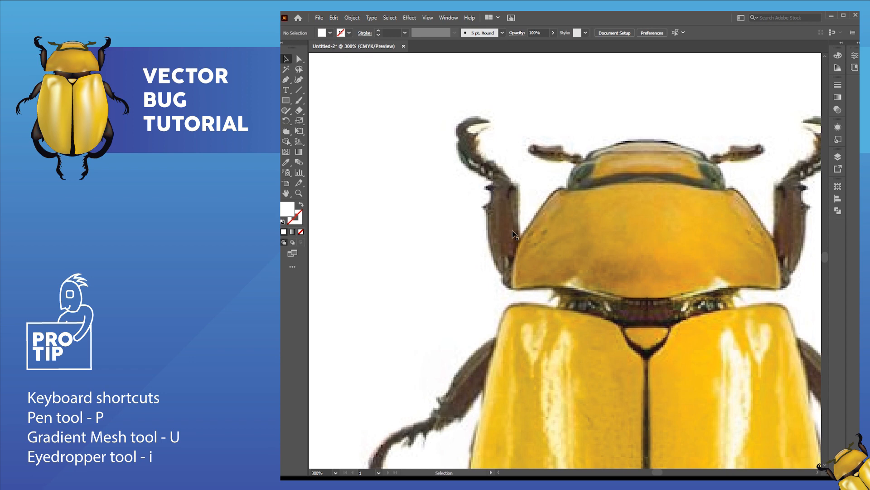
key("p")
scroll(491, 169, "up", 2)
scroll(492, 169, "up", 1)
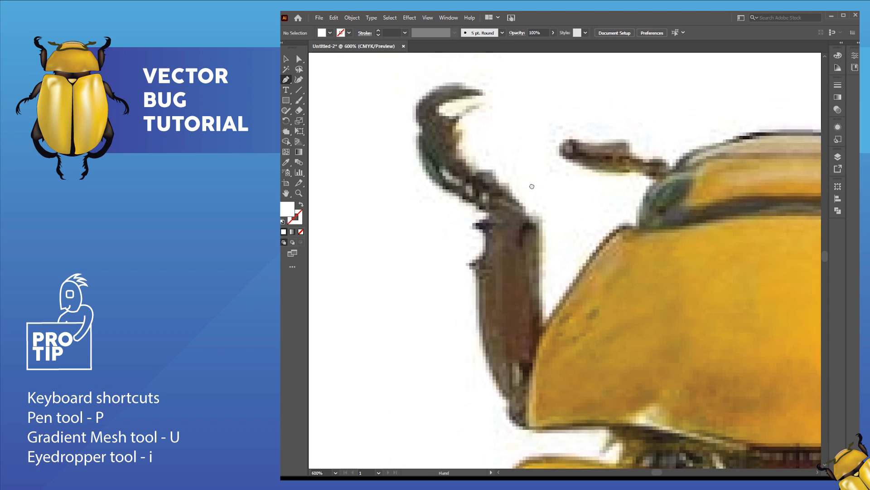
left_click(640, 229)
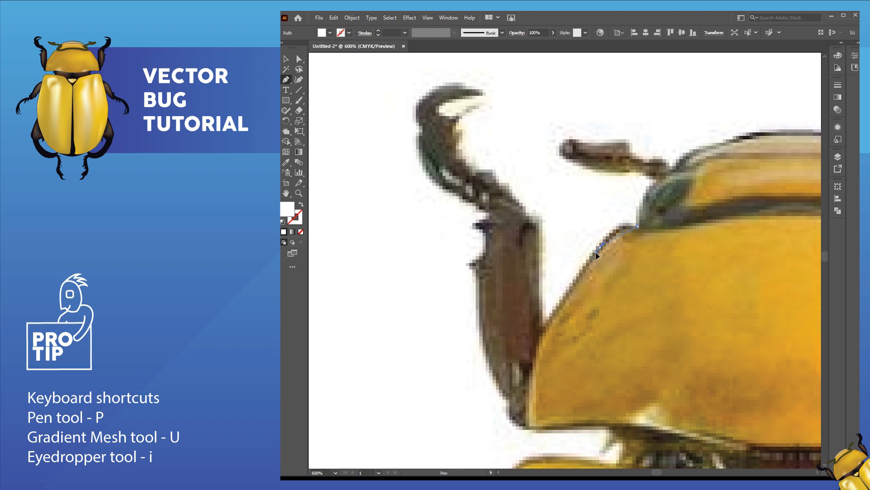
left_click_drag(582, 273, 545, 328)
left_click(542, 327)
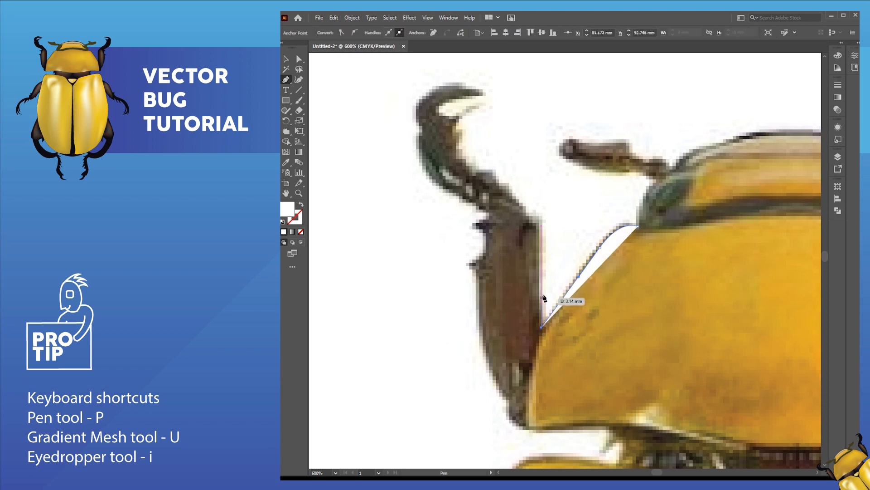
Continue the outline up the inner edge of the front left leg to the inner side of its claw
left_click_drag(542, 250, 463, 132)
left_click(456, 144)
left_click(455, 129)
left_click(456, 125)
left_click(459, 117)
left_click(466, 115)
left_click(472, 109)
left_click(479, 108)
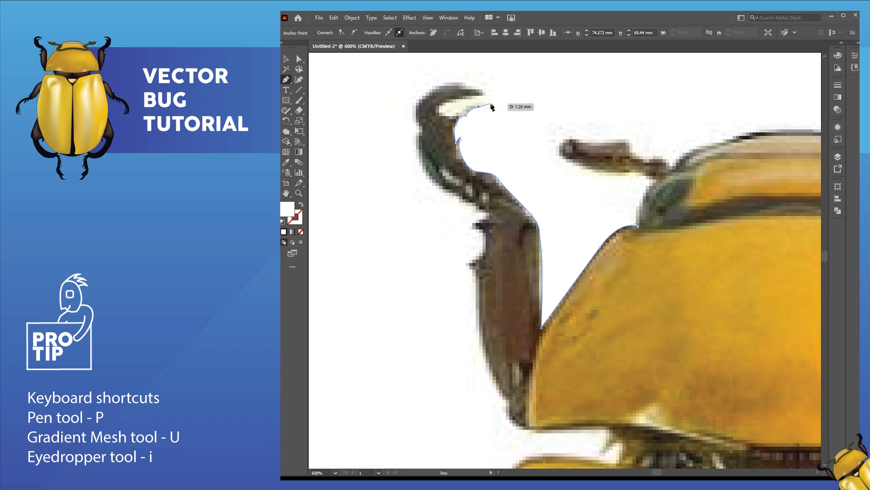
Undo the last anchor points at the front left claw and trace both prongs around to its outer side
left_click(490, 103)
key("ctrl+z")
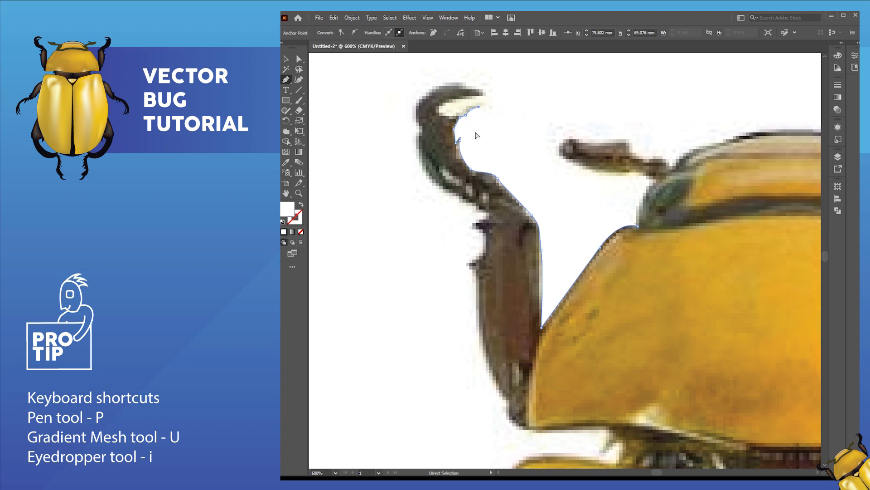
key("ctrl+z")
left_click_drag(468, 112, 438, 86)
left_click(491, 108)
left_click(437, 121)
left_click(494, 95)
left_click_drag(412, 116, 414, 141)
left_click(412, 135)
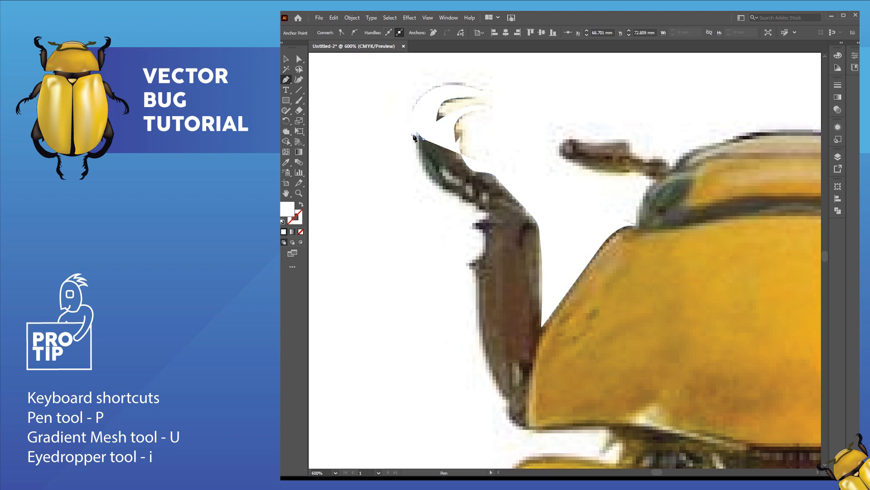
Trace the outer edge of the front left leg from the claw down past its two spikes towards the leg's base
left_click_drag(425, 171, 476, 203)
left_click(493, 214)
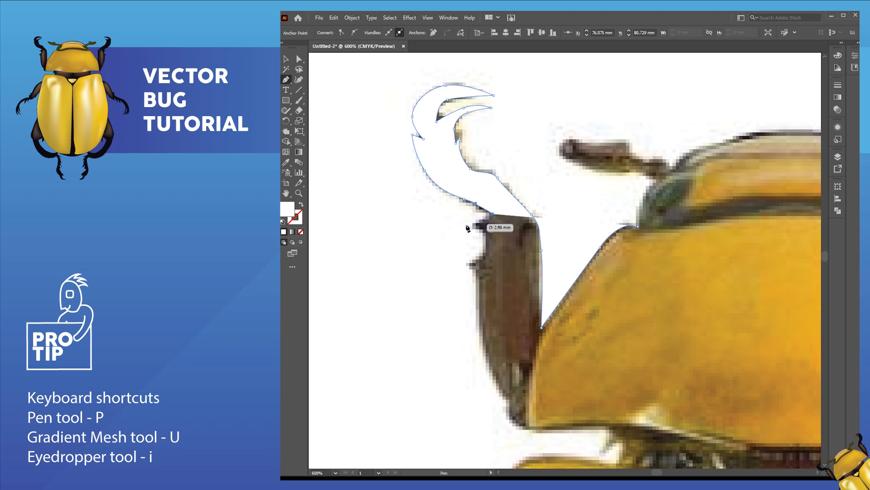
left_click_drag(466, 226, 454, 223)
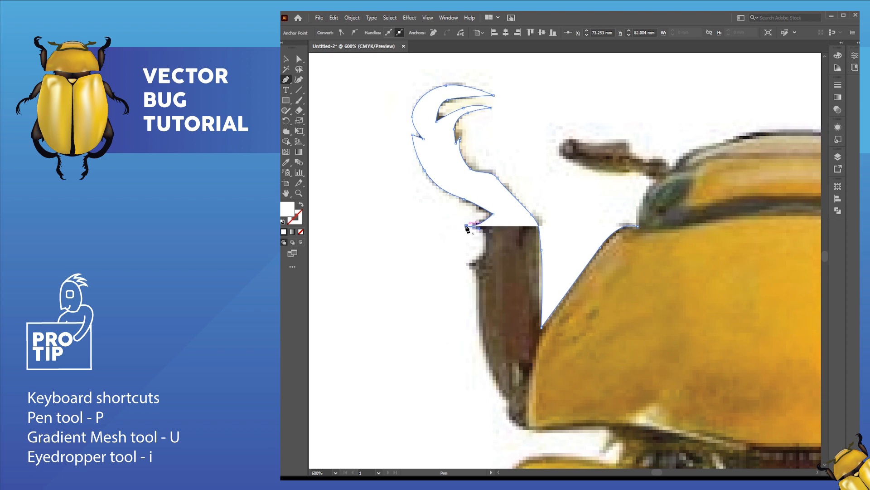
left_click(486, 234)
left_click_drag(486, 236, 478, 287)
left_click(463, 267)
left_click_drag(481, 342, 484, 362)
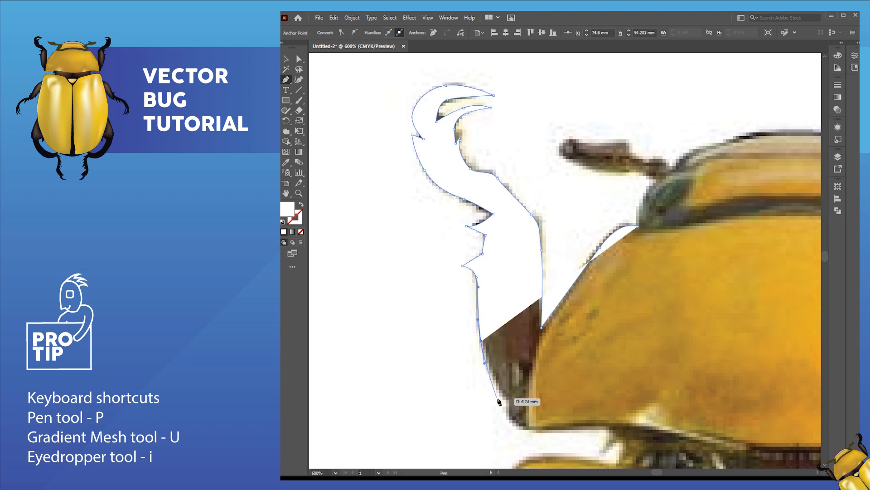
left_click_drag(498, 391, 506, 401)
Continue the outline along the thorax's lower edge and neck, and down the upper left side of the wing case
left_click_drag(511, 402, 623, 443)
left_click(608, 428)
left_click(601, 454)
left_click(619, 466)
left_click_drag(652, 394, 718, 200)
left_click_drag(615, 267, 589, 270)
left_click_drag(571, 305, 566, 320)
left_click(563, 335)
Trace the upper edge of the middle left leg from the wing case out past its small spike
left_click_drag(531, 363, 654, 233)
left_click_drag(612, 264, 588, 301)
left_click_drag(577, 326, 561, 327)
left_click(573, 336)
left_click_drag(552, 353, 551, 364)
left_click(551, 367)
Trace the middle left leg's outer curve and claw tips, and swap the path's fill and stroke to leave it unfilled
left_click_drag(458, 419, 491, 336)
left_click_drag(526, 400, 515, 341)
left_click_drag(560, 394, 600, 398)
left_click(560, 394)
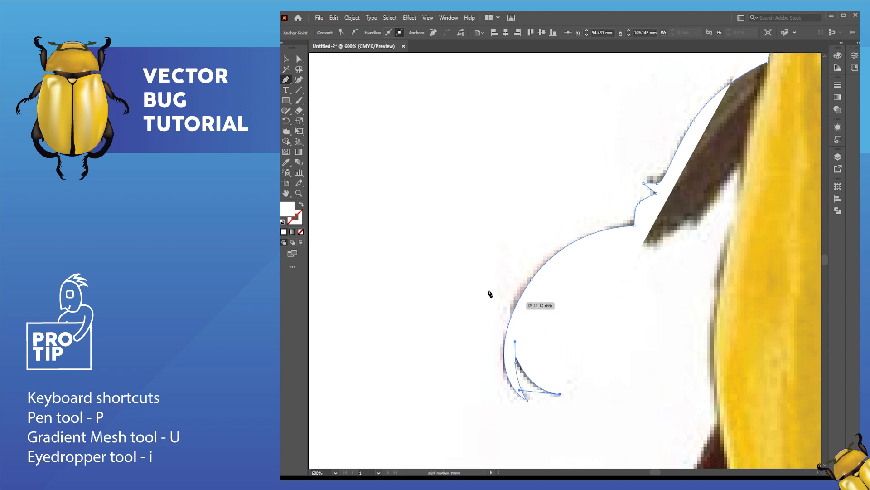
left_click(300, 205)
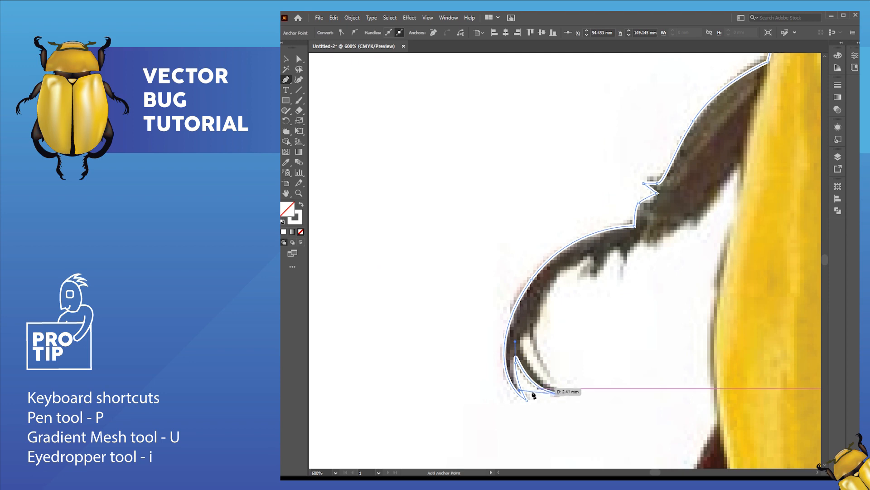
Trace the remaining inner claws at the tip of the middle left leg
left_click(531, 366)
left_click_drag(524, 345, 524, 343)
left_click(526, 327)
left_click_drag(547, 370, 560, 378)
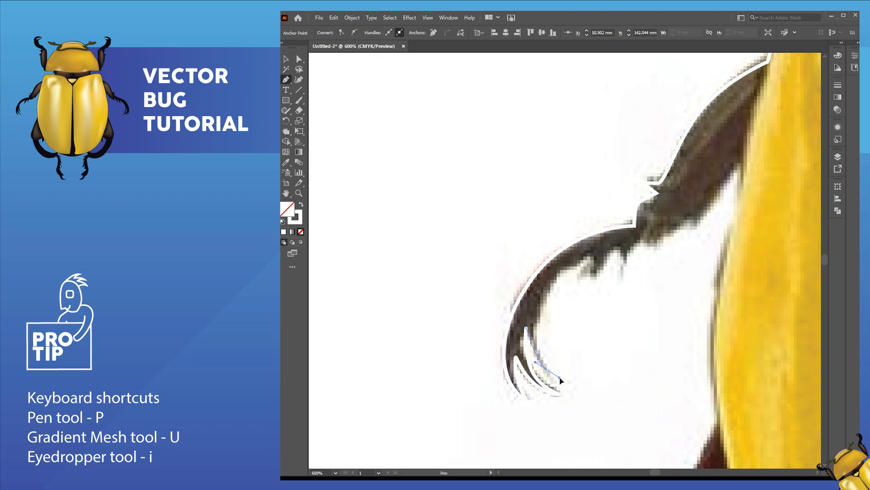
Trace the middle left leg's inner curve upward, including its two pointed spikes
left_click_drag(538, 303, 607, 259)
left_click(597, 248)
left_click(590, 286)
left_click(621, 245)
left_click(621, 272)
left_click_drag(635, 245, 642, 241)
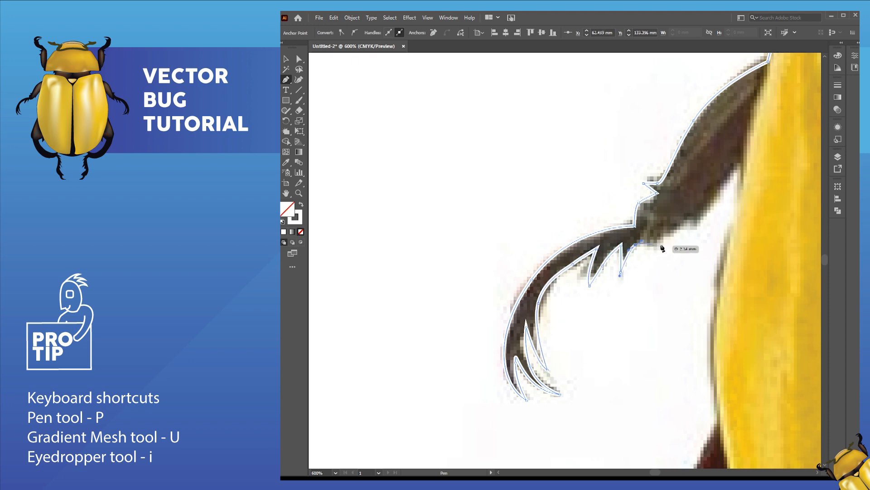
Continue the outline along the middle left leg's lower edge and down the wing case's left side to the hind leg
left_click_drag(694, 223, 701, 208)
left_click(743, 160)
left_click_drag(715, 299, 713, 321)
left_click(719, 426)
Trace the left hind leg's outer edge from the wing case down around the knee
left_click_drag(720, 433, 745, 106)
left_click(702, 194)
left_click_drag(679, 285, 682, 306)
left_click(694, 309)
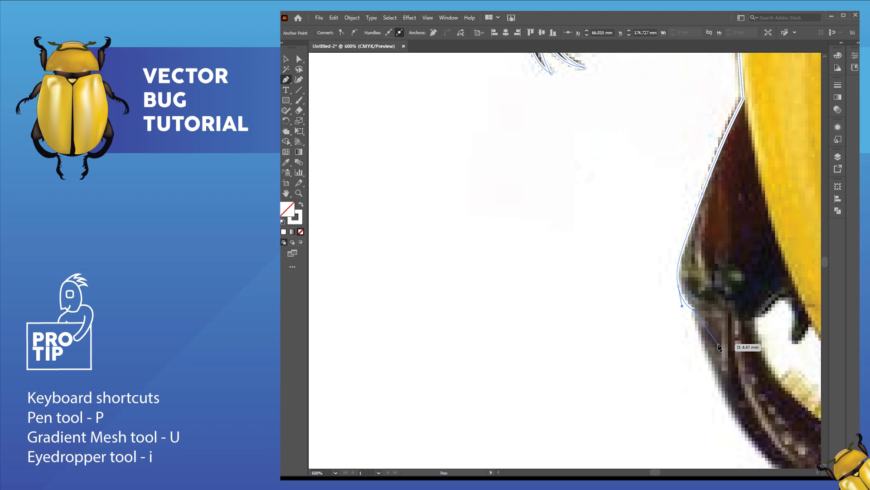
Continue the outline around the left hind leg and up the spiky inner edge of its foot to the wing case
key("space")
left_click_drag(724, 343, 493, 172)
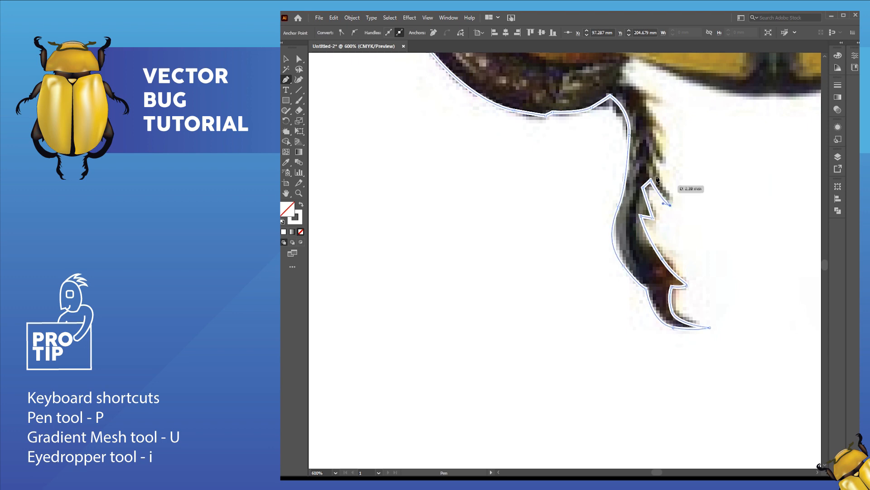
left_click(664, 167)
left_click(646, 120)
left_click(665, 138)
left_click(633, 96)
left_click(662, 105)
left_click(629, 82)
left_click(635, 78)
Trace the body's curved rear edge across to the base of the right hind foot
left_click_drag(666, 121, 732, 118)
left_click(607, 186)
left_click_drag(620, 203, 614, 212)
Trace the row of spikes down the inner edge of the right hind foot
left_click(570, 231)
left_click(593, 229)
left_click(566, 267)
left_click(583, 258)
left_click(572, 297)
left_click(584, 287)
left_click(562, 333)
left_click(591, 313)
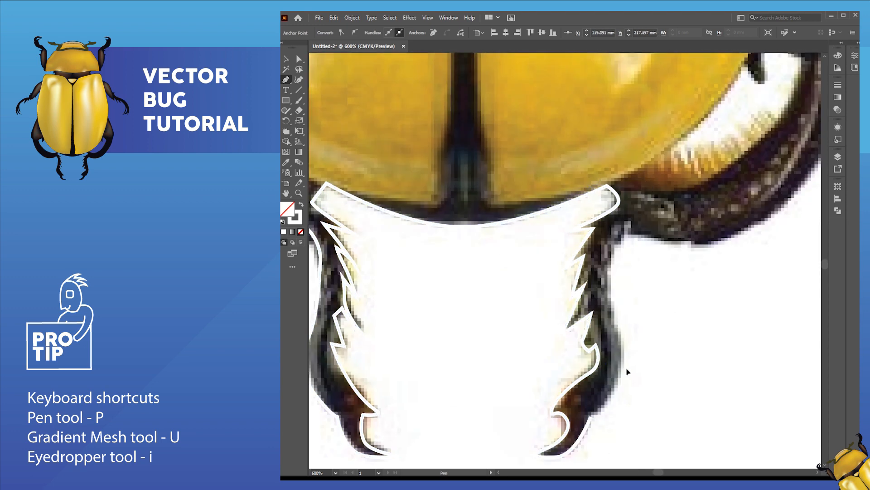
Trace the right hind foot's outer edge upward and continue around the right hind leg's outer curve
left_click_drag(618, 334, 609, 268)
left_click(627, 235)
left_click_drag(564, 302, 615, 293)
left_click_drag(660, 252, 694, 200)
left_click(738, 102)
Continue the outline up the wing case's right side and out along the middle right leg's lower edge
mouse_move(669, 312)
left_mouse_down()
mouse_move(649, 258)
mouse_move(594, 200)
left_mouse_up()
left_click(623, 200)
left_click(583, 148)
left_click(628, 217)
left_click(627, 199)
mouse_move(657, 231)
left_mouse_down()
mouse_move(702, 263)
mouse_move(701, 245)
left_mouse_up()
Trace the middle right leg's claws and its upper edge back past the small spike
left_click(676, 241)
left_click(670, 222)
left_click(705, 263)
left_click(651, 330)
left_click(683, 332)
left_click_drag(648, 184, 621, 172)
left_click(567, 148)
left_click(561, 113)
left_click(536, 110)
Continue the outline up the wing case's upper right side towards the neck and thorax
left_click_drag(538, 112, 551, 228)
left_click_drag(622, 324, 690, 367)
mouse_move(635, 266)
left_mouse_down()
mouse_move(623, 252)
mouse_move(585, 390)
left_mouse_up()
left_click(613, 223)
left_click_drag(584, 383, 593, 358)
left_click(630, 227)
Trace the front right leg around its claws and down its inner edge to the thorax
left_click_drag(694, 175, 660, 323)
left_click_drag(639, 281, 652, 266)
left_click(579, 200)
mouse_move(647, 222)
left_mouse_down()
mouse_move(629, 197)
mouse_move(603, 260)
left_mouse_up()
left_click(583, 211)
left_click(522, 334)
left_click(521, 444)
Trace the right antenna from the side of the head around its tip and back to its base
mouse_move(449, 277)
left_mouse_down()
mouse_move(474, 280)
mouse_move(503, 255)
left_mouse_up()
left_click(490, 247)
left_click(426, 243)
left_click(388, 278)
left_click_drag(389, 277, 709, 350)
Trace the top of the head and the left antenna, and close the beetle outline at the thorax
left_click_drag(583, 313, 512, 313)
left_click(462, 351)
left_click(340, 318)
left_click_drag(356, 340, 422, 403)
left_click(448, 364)
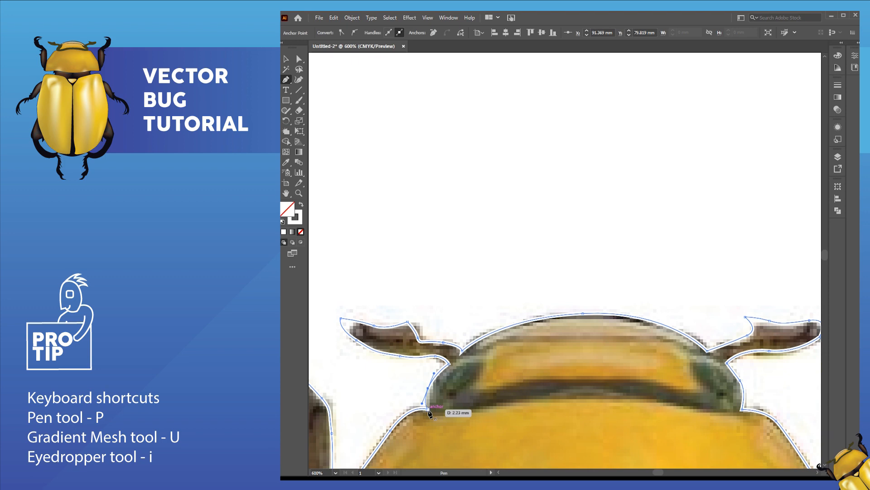
left_click_drag(429, 413, 430, 414)
Preview the closed beetle outline with a solid white fill, and swap it back to an unfilled white stroke
scroll(575, 382, "down", 5)
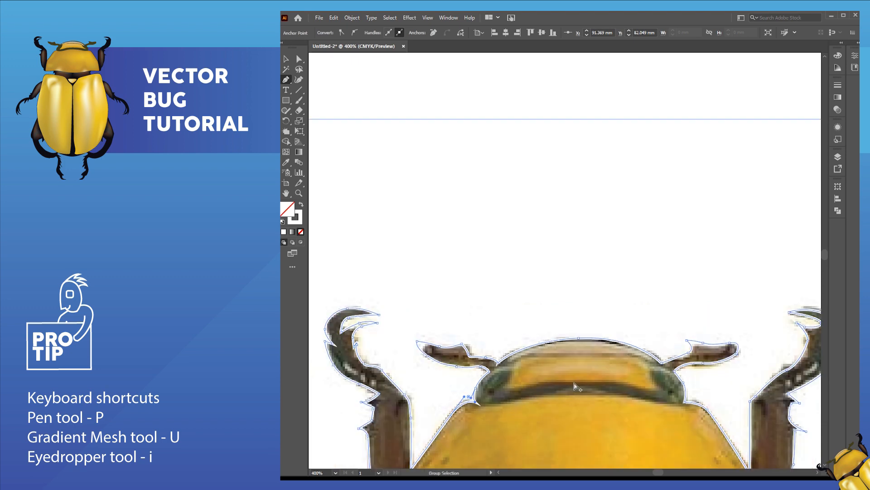
left_click_drag(626, 407, 641, 173)
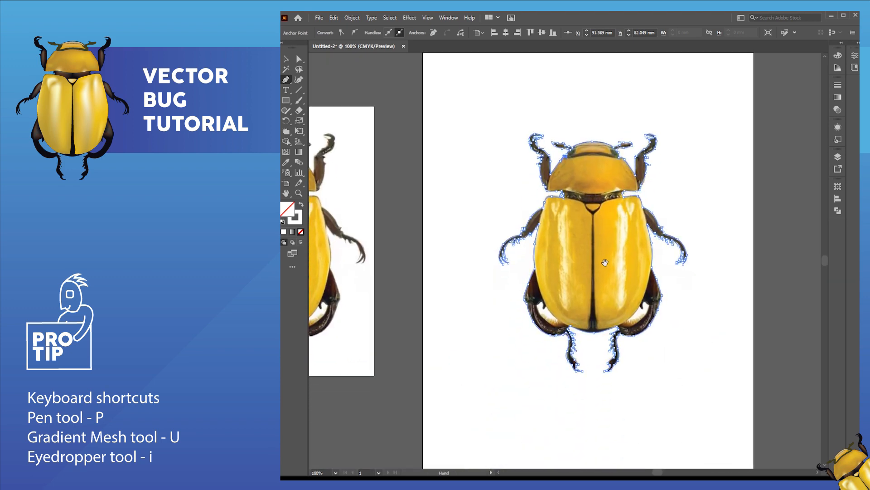
left_click(301, 206)
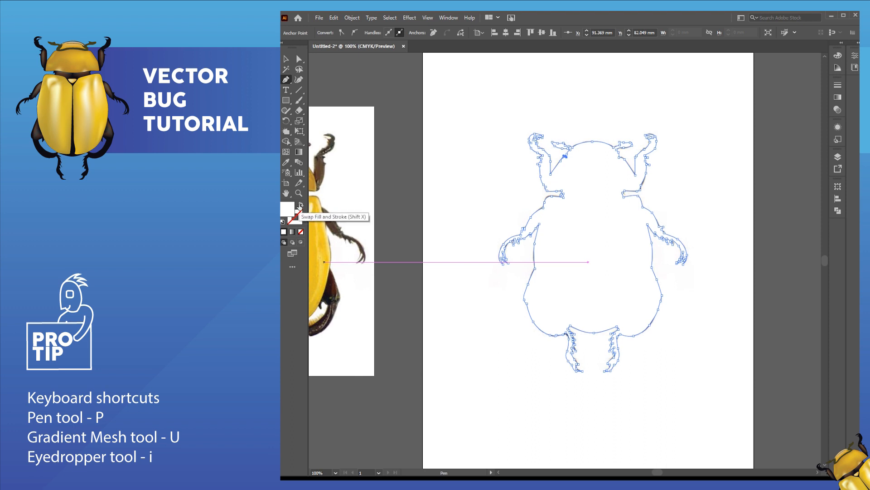
left_click_drag(474, 304, 559, 313)
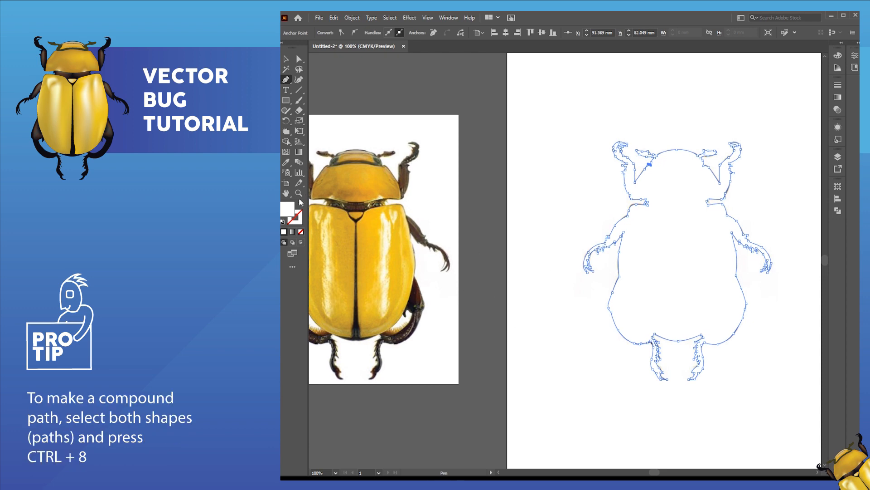
key("shift+x")
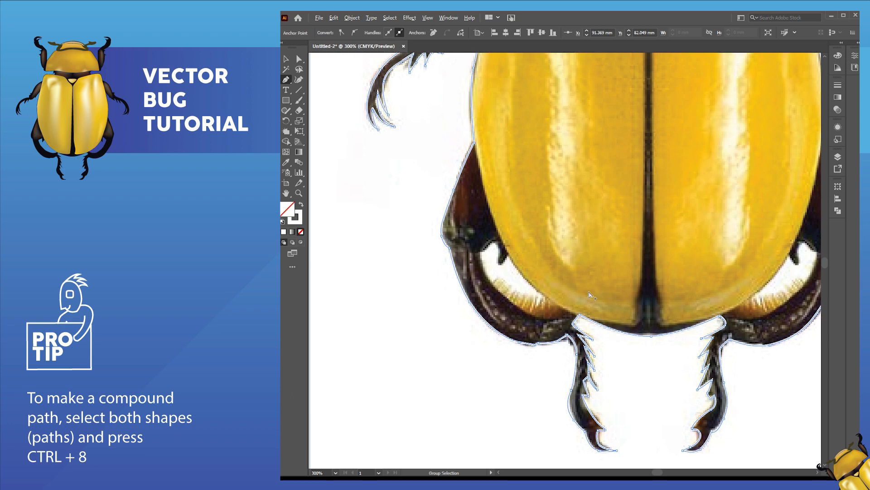
Trace the gap between the left hind leg and wing case as a closed path, and adjust the nearby outline corner
scroll(593, 294, "up", 1)
left_click_drag(588, 286, 535, 280)
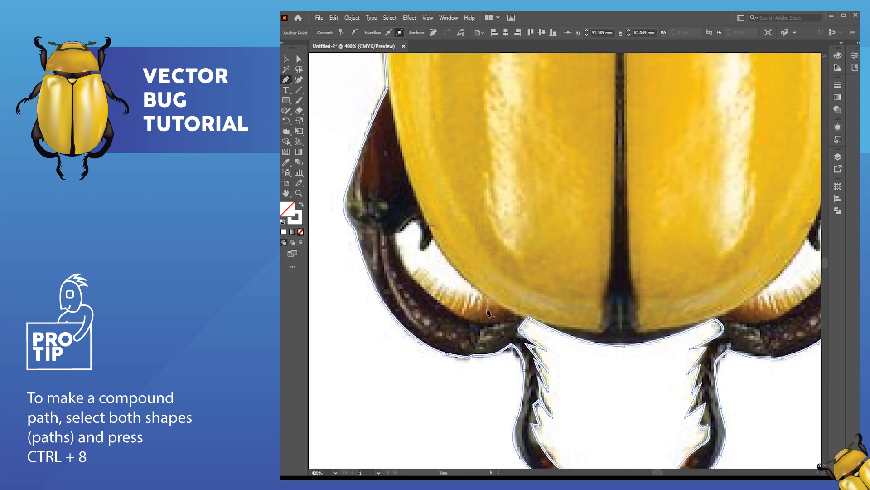
left_click(518, 318)
left_click(449, 261)
left_click(434, 236)
left_click(418, 250)
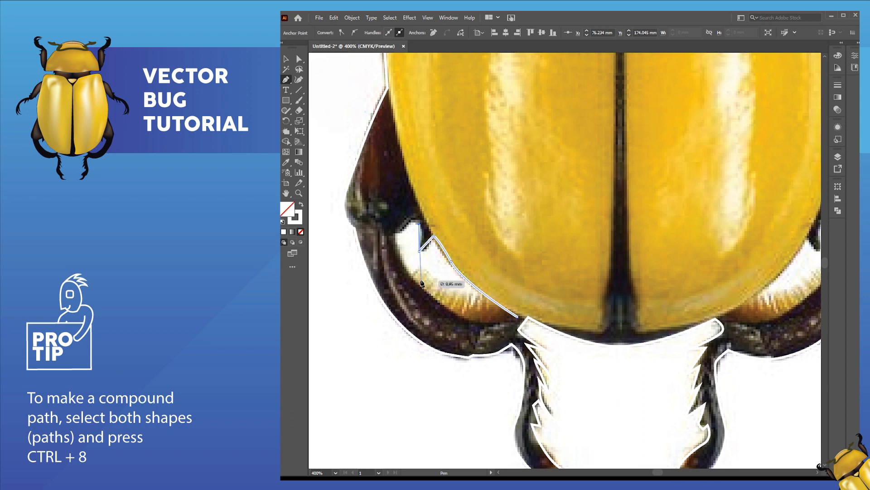
left_click(419, 224)
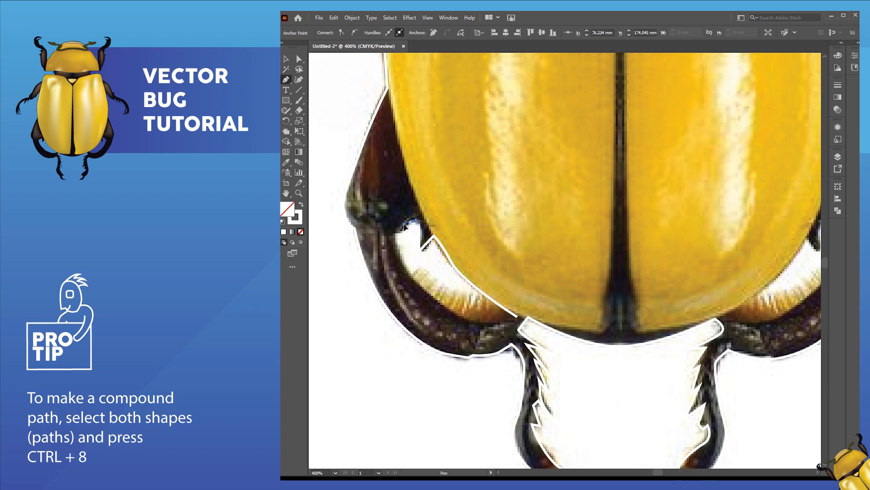
left_click(394, 235)
left_click_drag(414, 280, 491, 343)
left_click(518, 317)
key("a")
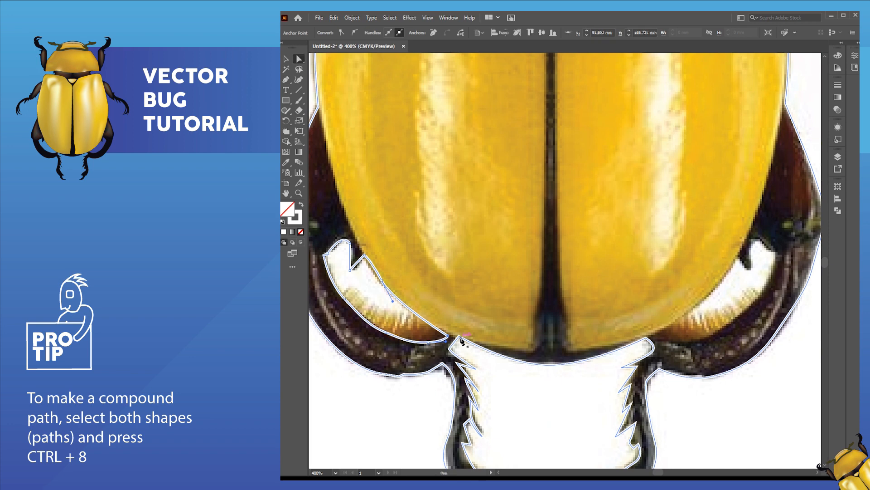
left_click_drag(460, 339, 456, 345)
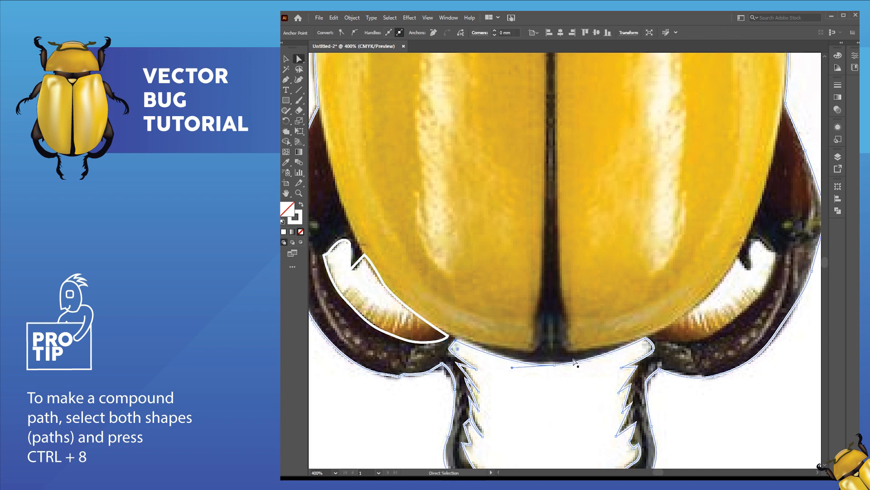
Trace the matching gap between the right hind leg and the wing case with the Pen tool
left_click(286, 80)
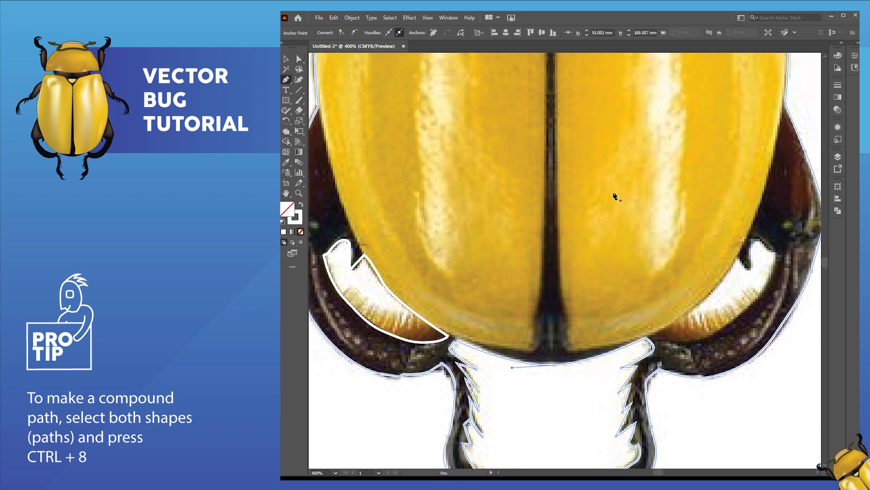
left_click_drag(717, 289, 732, 269)
left_click(741, 256)
left_click(749, 270)
left_click(751, 235)
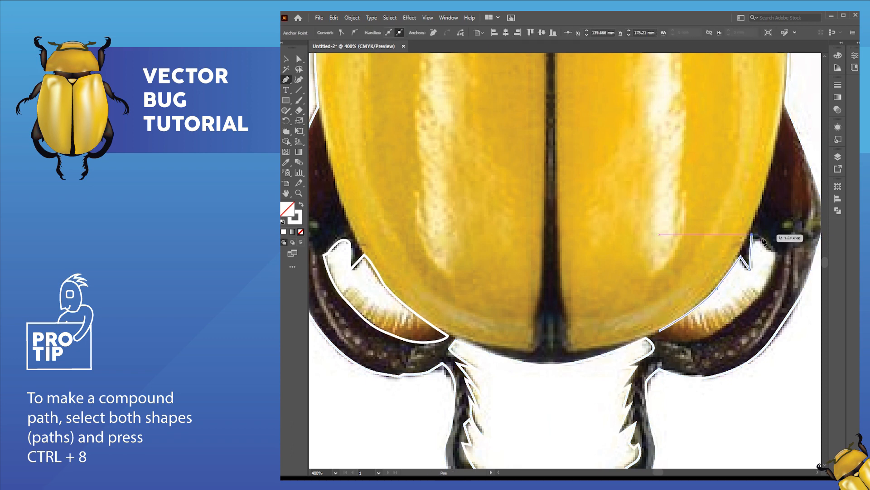
left_click(777, 254)
left_click_drag(734, 324, 666, 341)
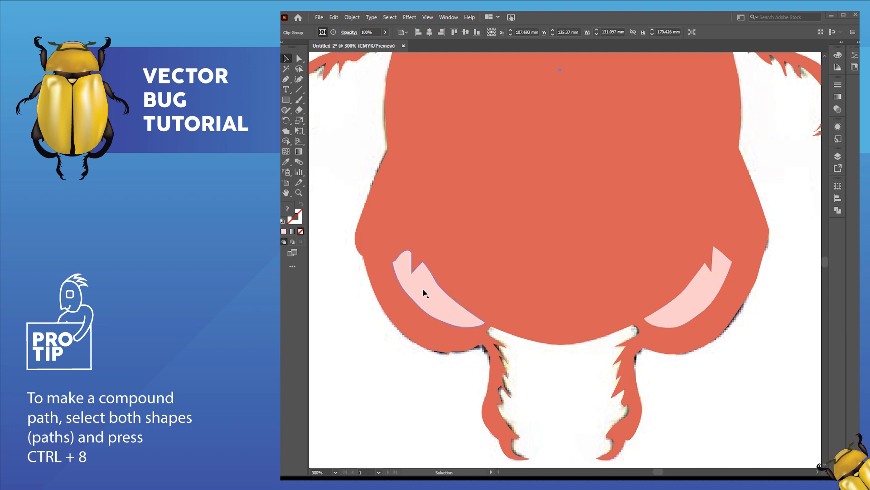
Select both pink gap shapes and combine them with the Pathfinder's Unite operation
left_click(684, 303)
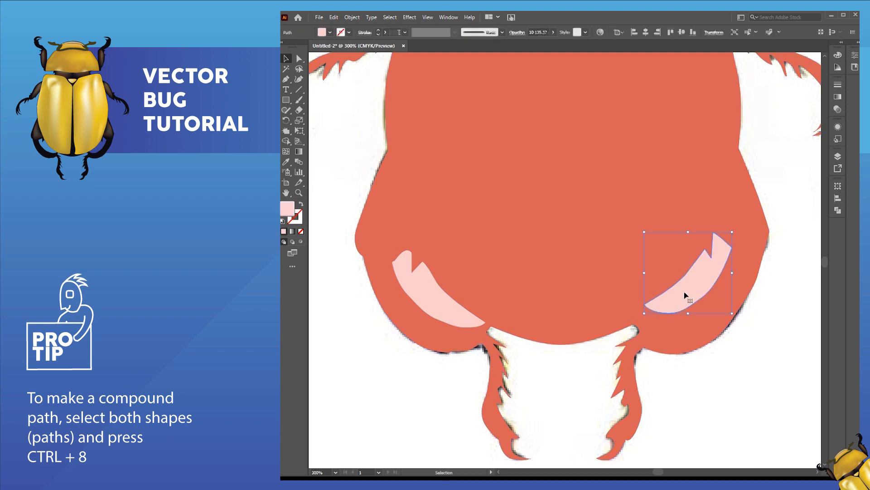
left_click(428, 305, "shift")
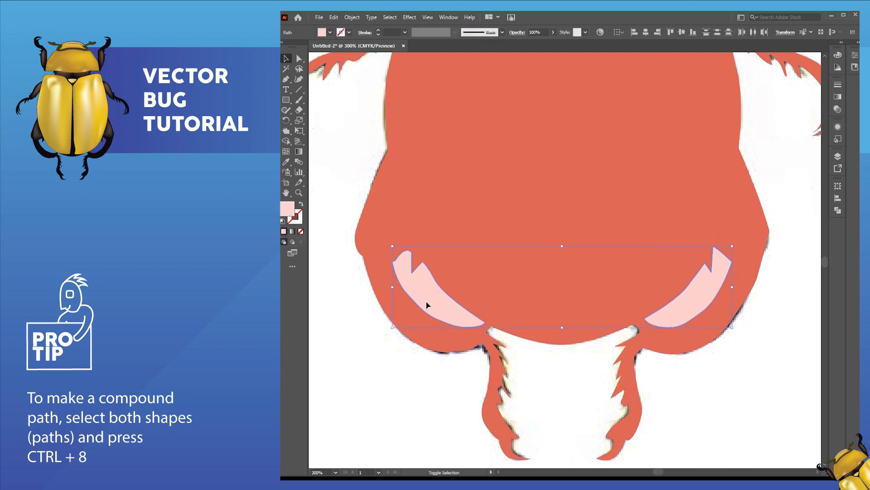
left_click(839, 210)
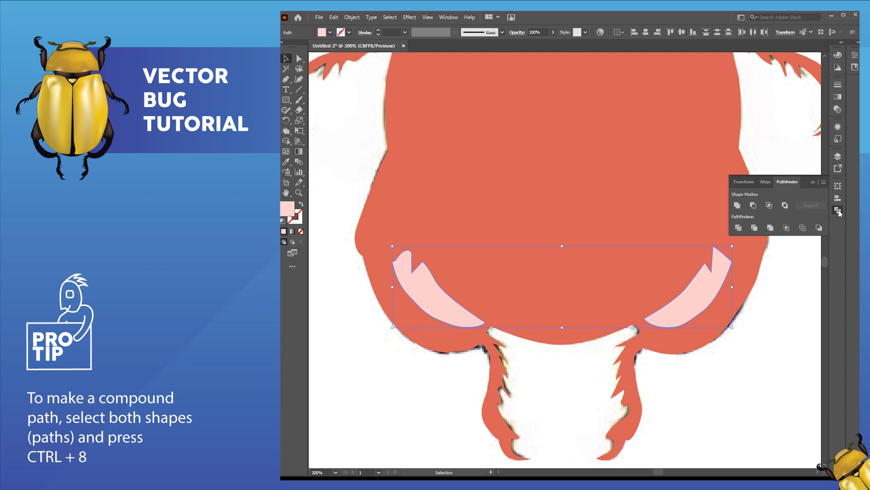
left_click(736, 207)
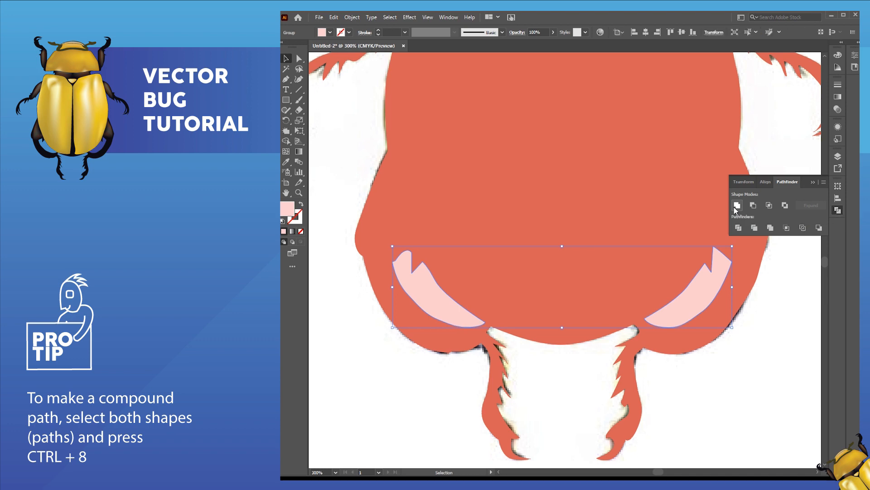
Try moving the united gap shapes as one object, and undo the moves
left_click(773, 318)
left_click(693, 302)
left_click_drag(684, 318, 689, 240)
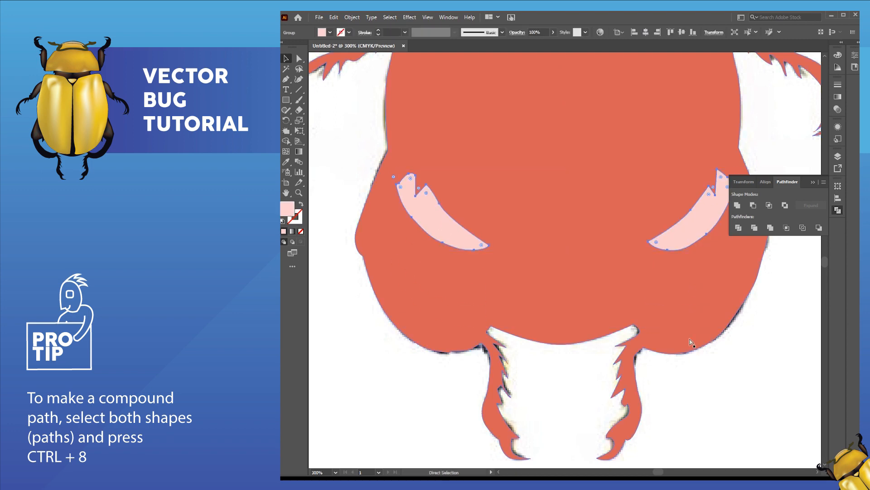
key("ctrl+z")
left_click(774, 341)
left_click_drag(696, 282, 694, 257)
key("ctrl+z")
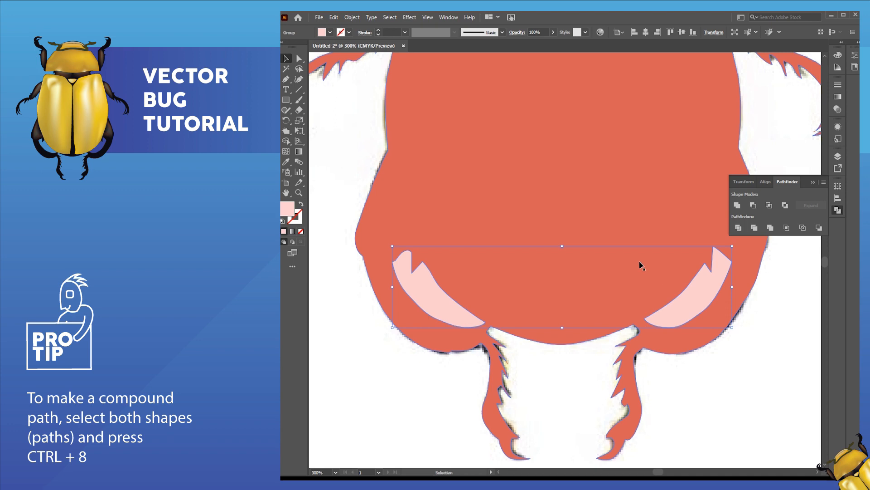
Make a compound path from the red beetle silhouette and the united gap shapes to cut out the gaps
left_click(593, 216, "shift")
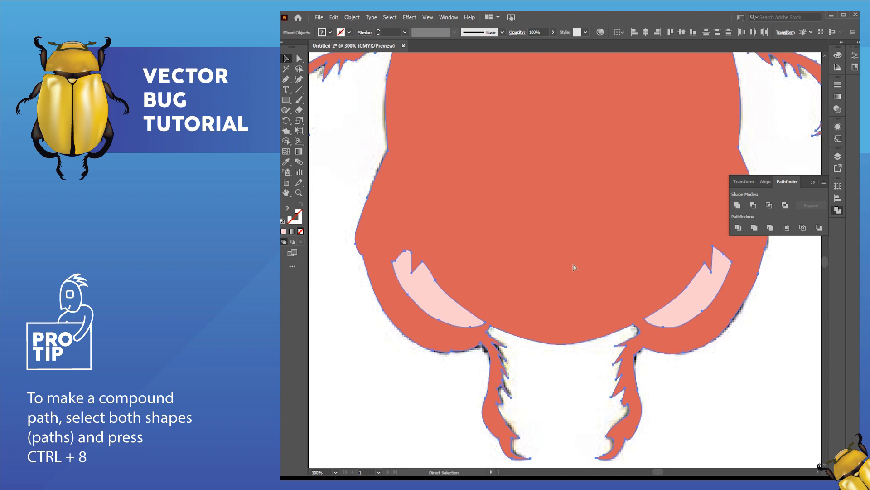
key("ctrl+8")
key("v")
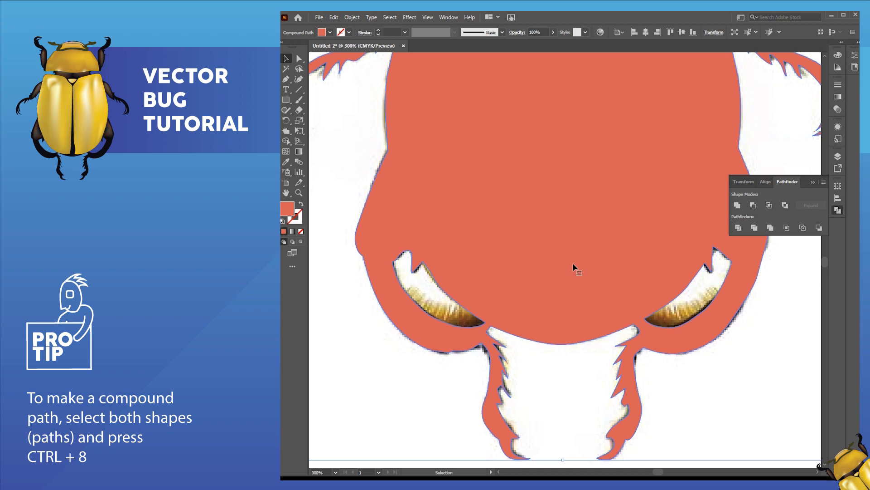
Place a copy of the red beetle silhouette on the empty canvas beside the artboard, and collapse the Pathfinder options
scroll(523, 197, "down", 5)
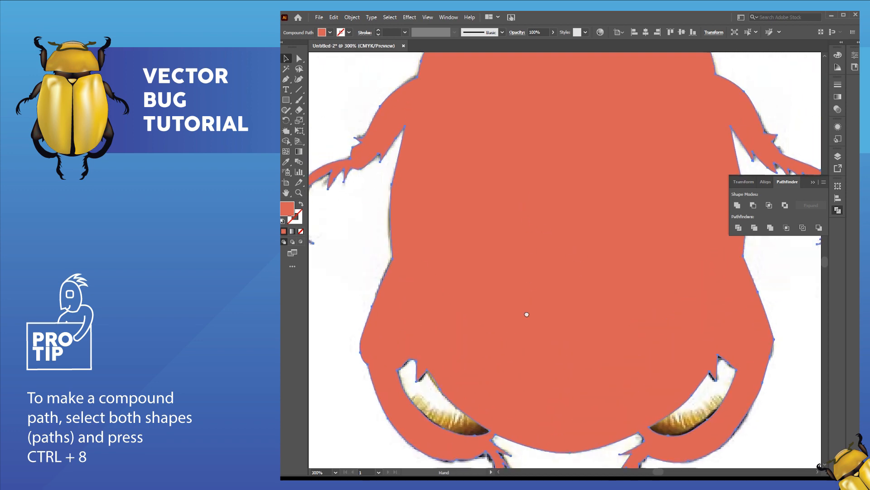
scroll(533, 310, "down", 1)
left_click_drag(669, 347, 529, 337)
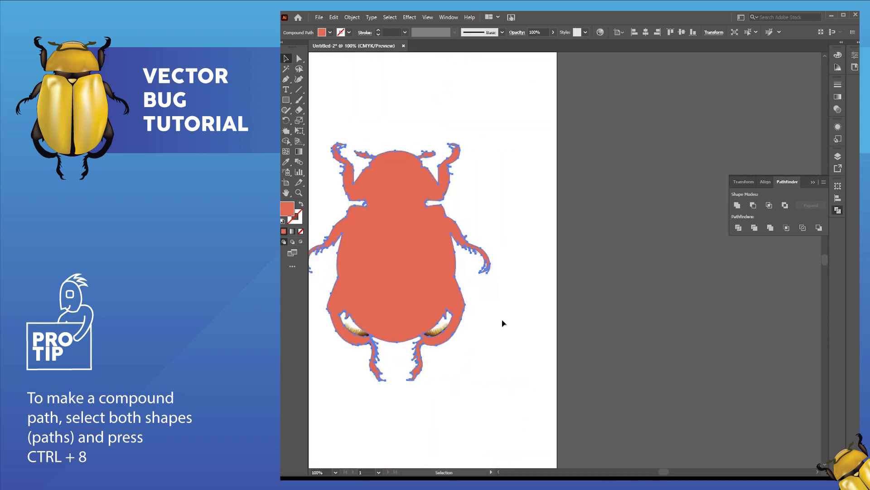
left_click(601, 299)
left_click_drag(373, 268, 653, 272)
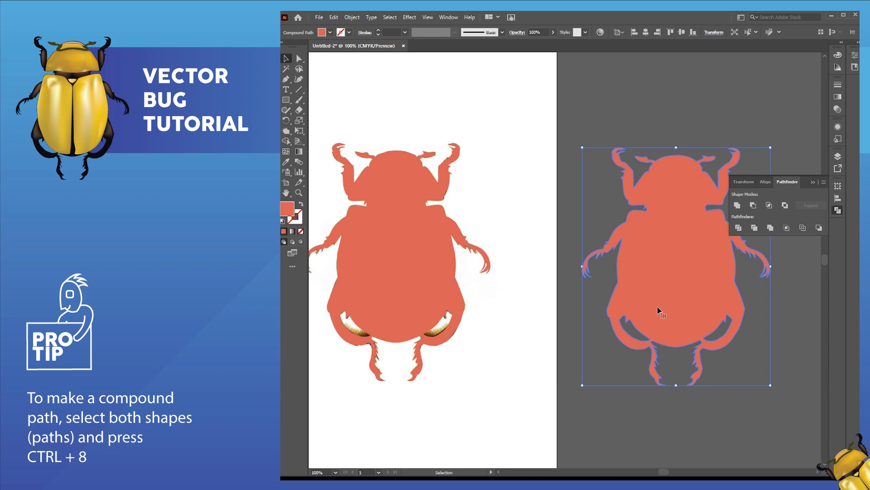
left_click(812, 182)
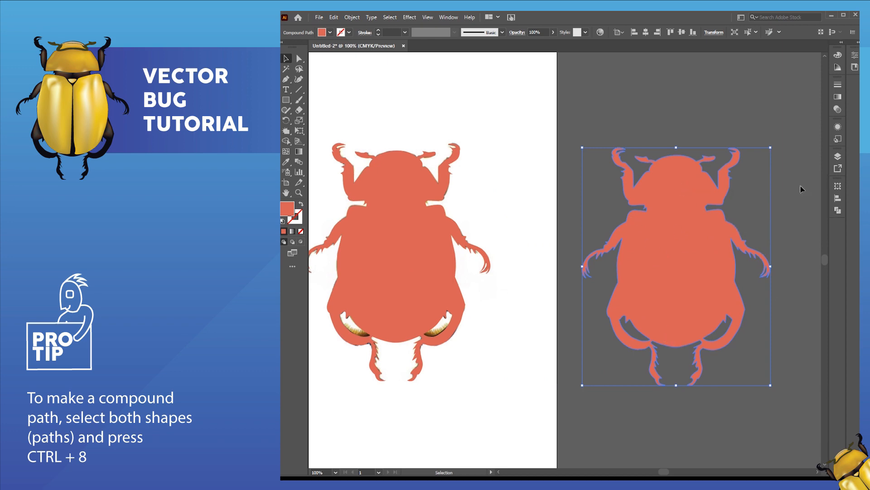
Examine the copied silhouette's edges up close and compare them with the edges of the reference photo
scroll(746, 211, "up", 5)
scroll(683, 283, "down", 4)
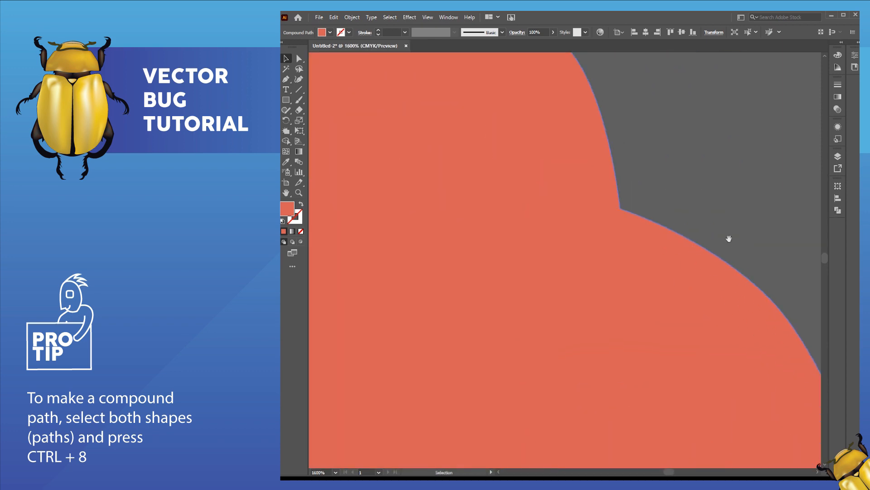
scroll(601, 310, "down", 3)
scroll(592, 259, "left", 6)
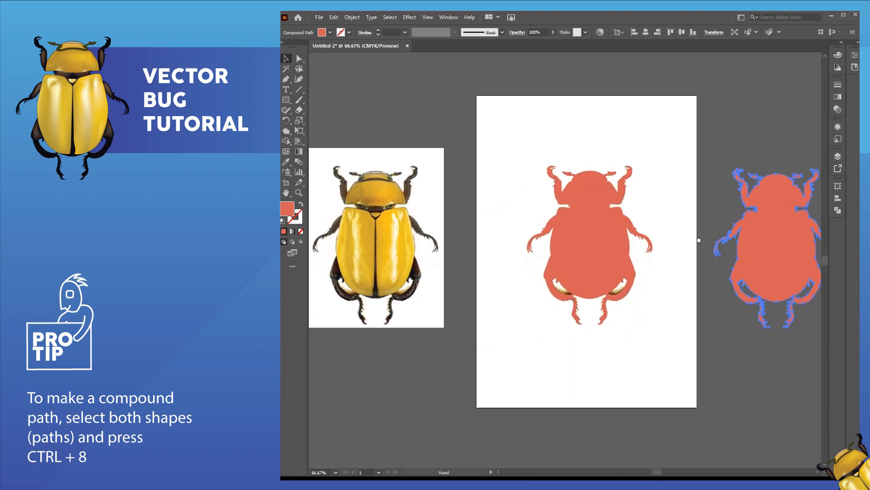
scroll(592, 259, "up", 1)
scroll(738, 257, "down", 2)
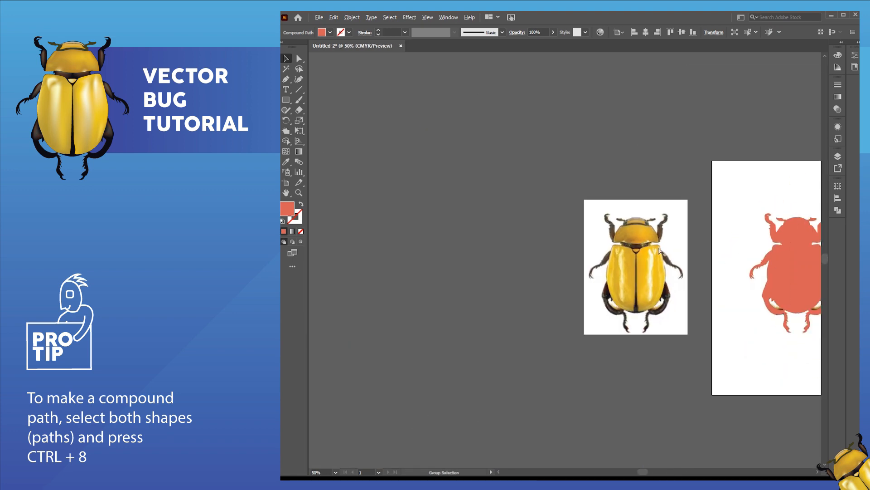
scroll(657, 260, "up", 5)
scroll(670, 260, "up", 2)
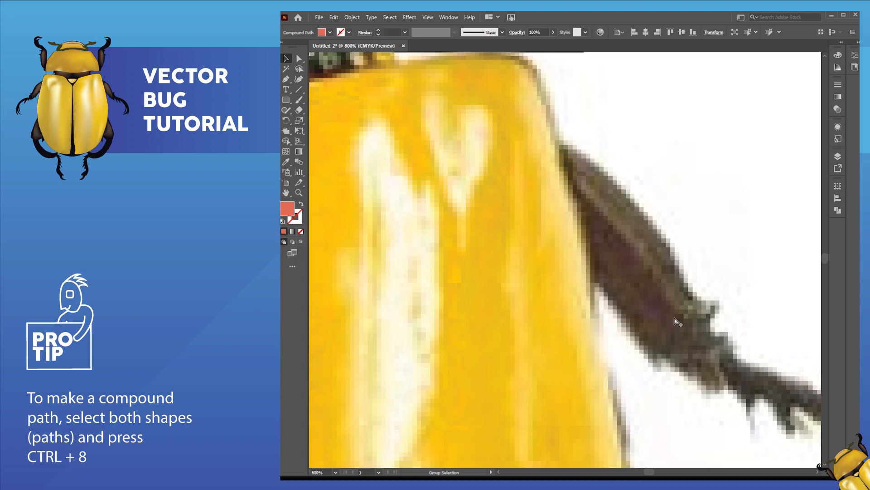
Compare the pixelated leg edges of the reference photo with the copied vector silhouette's edges at different magnifications
scroll(678, 317, "down", 3)
left_click_drag(660, 270, 621, 288)
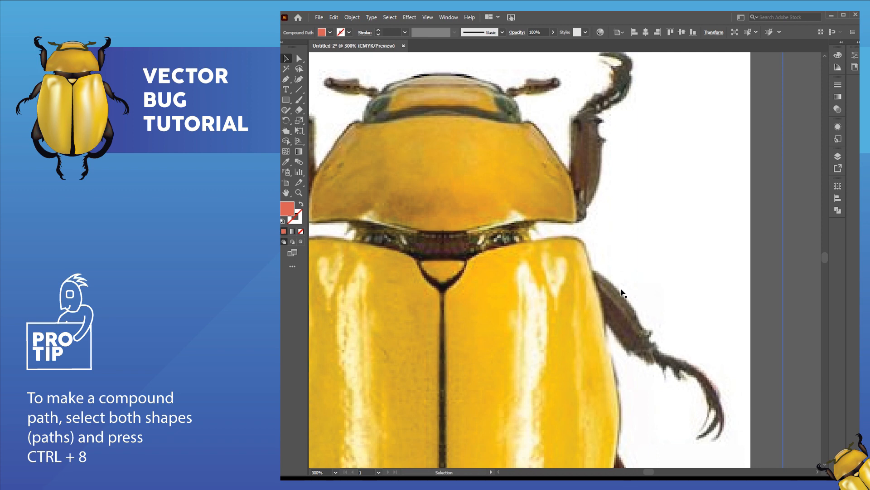
scroll(622, 292, "up", 3)
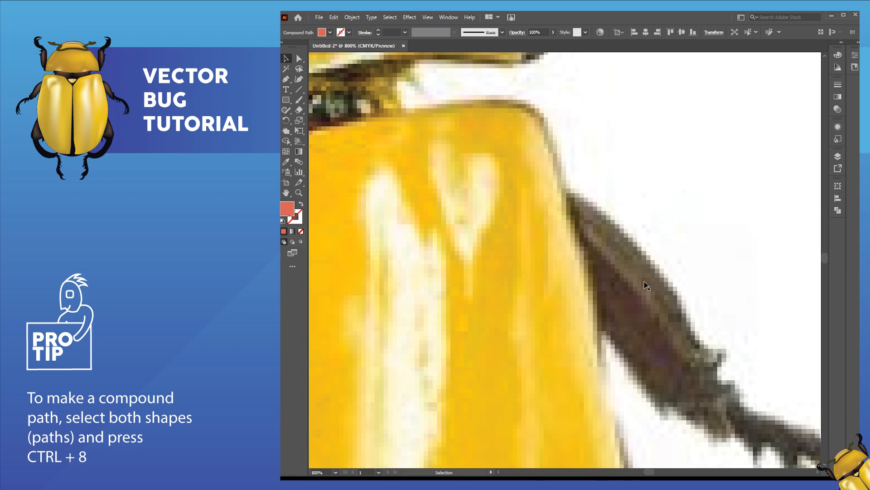
scroll(590, 277, "down", 6)
scroll(582, 254, "right", 5)
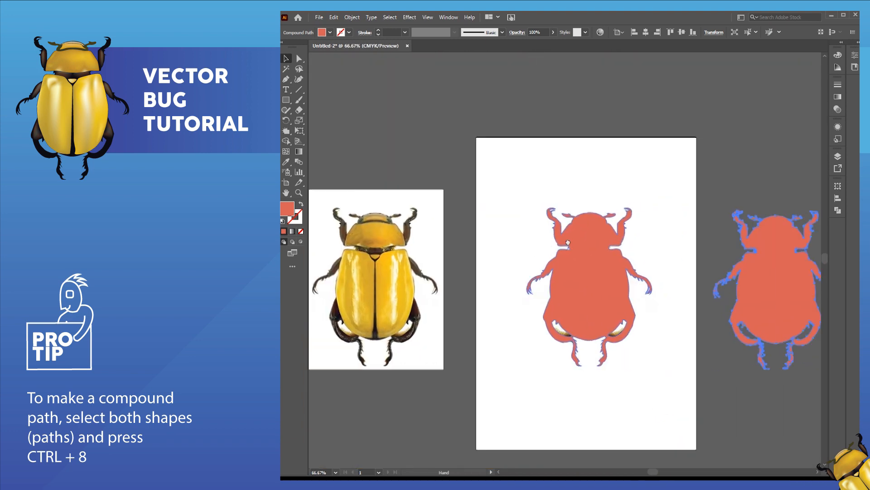
scroll(597, 254, "up", 5)
scroll(573, 282, "up", 10)
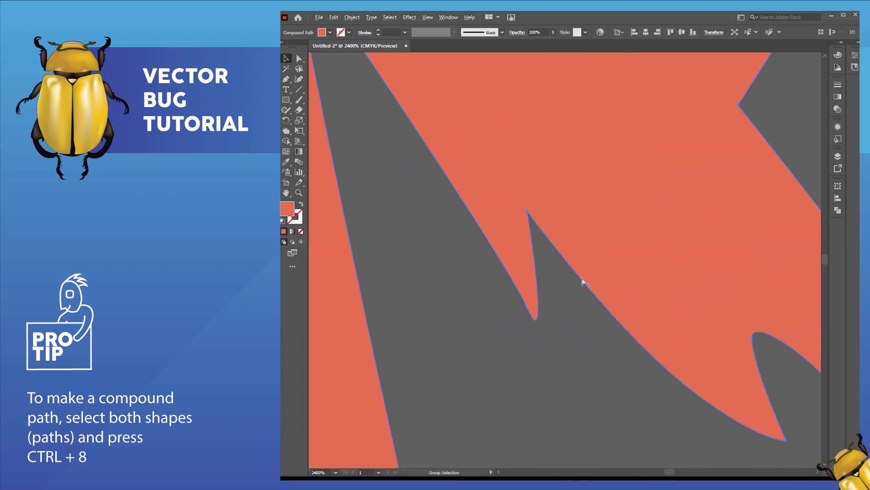
scroll(542, 268, "down", 2)
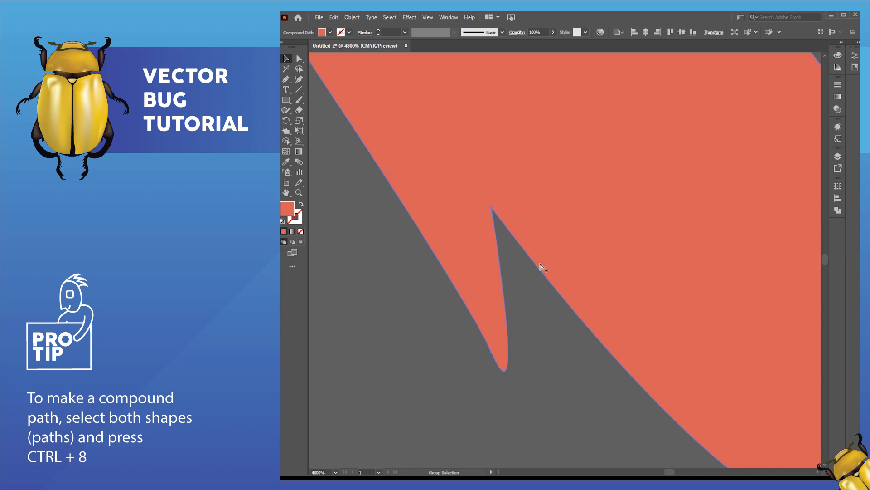
scroll(405, 245, "down", 15)
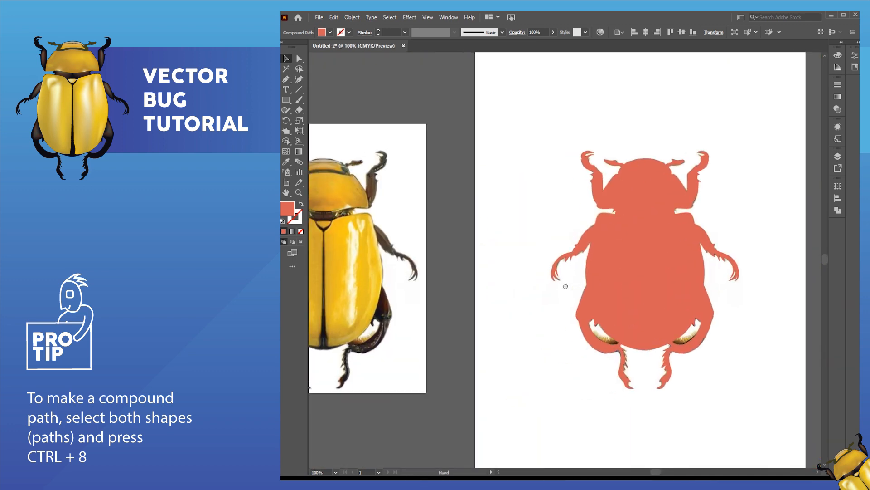
left_click_drag(565, 286, 646, 282)
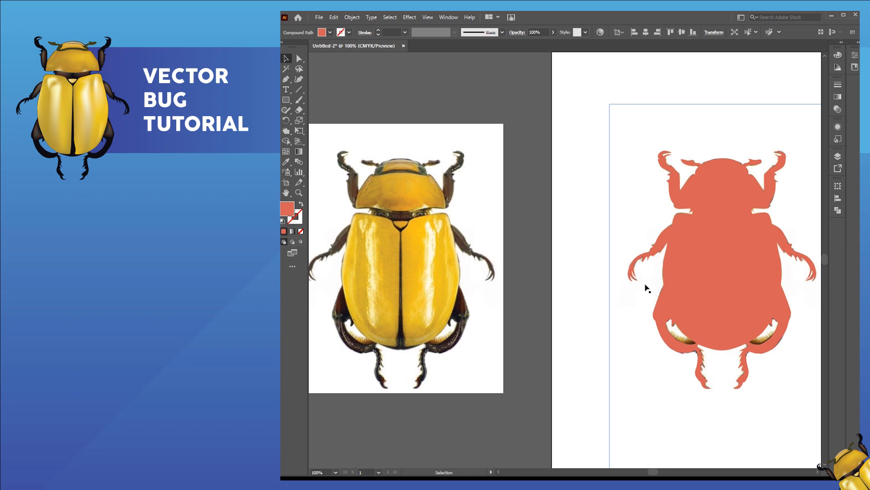
left_click_drag(712, 225, 713, 205)
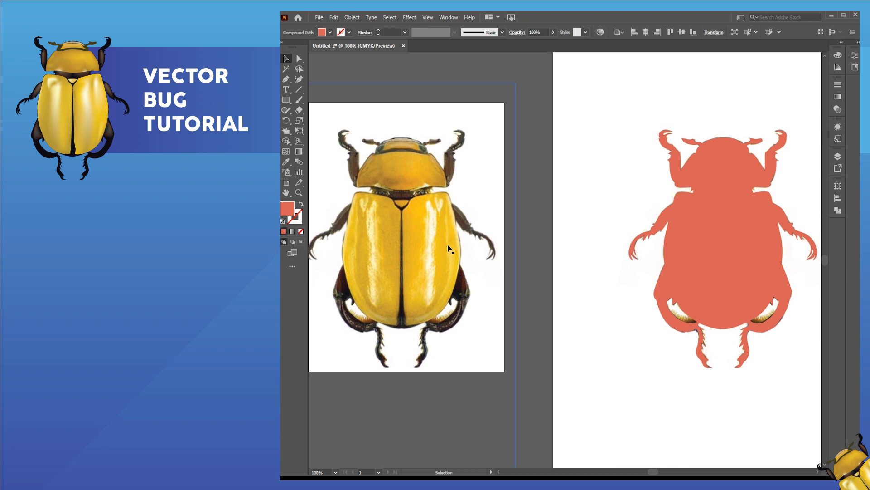
Swap the fill and stroke of the red silhouette over the photo so it becomes an unfilled outline
left_click(736, 259)
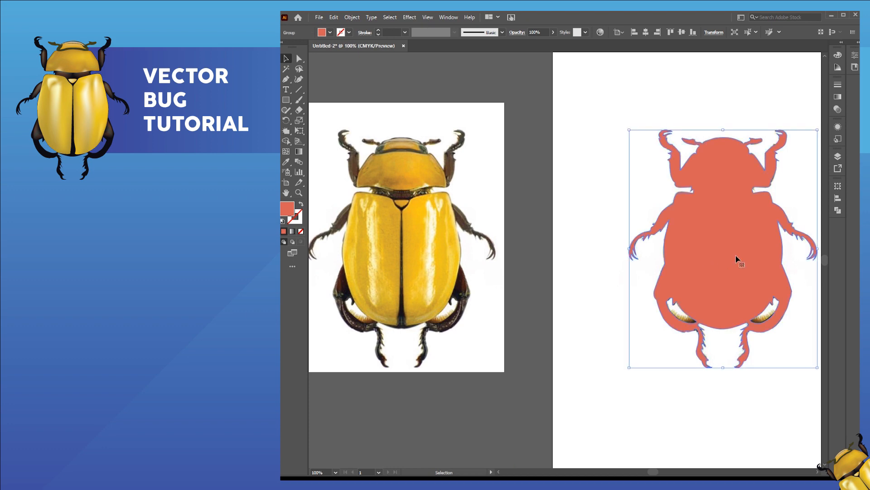
key("space")
left_click_drag(723, 255, 683, 251)
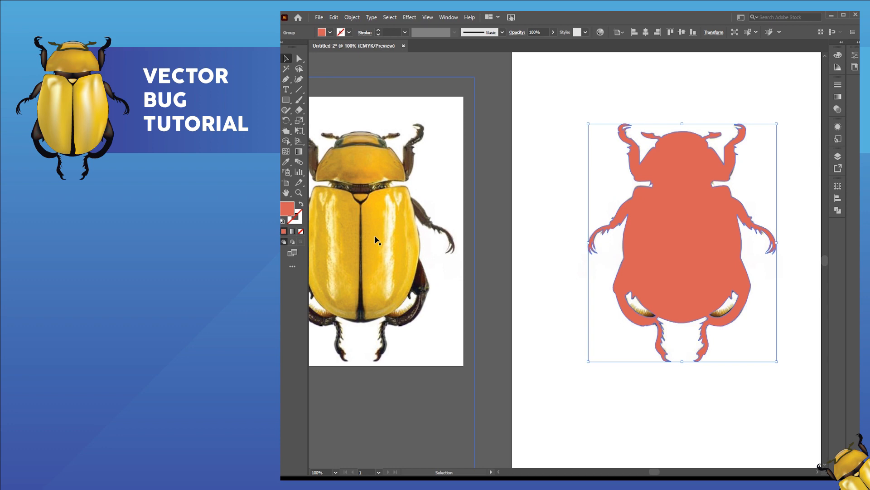
left_click(528, 229)
left_click(665, 232)
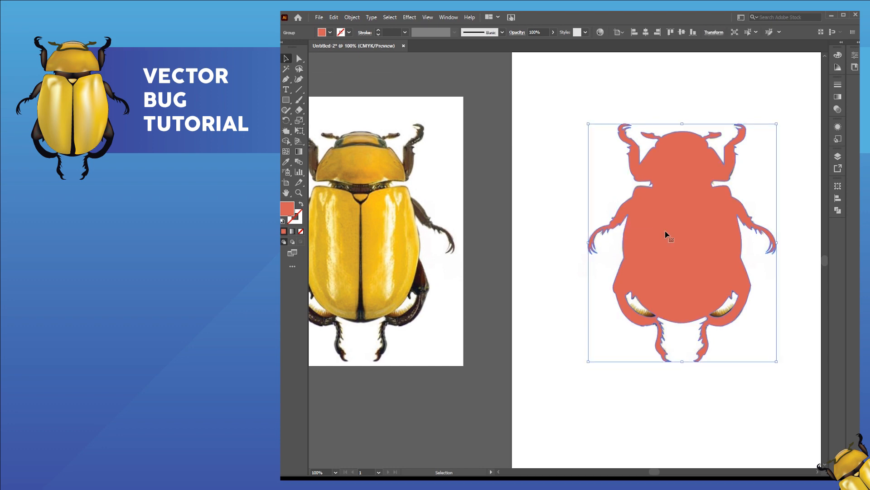
left_click(301, 205)
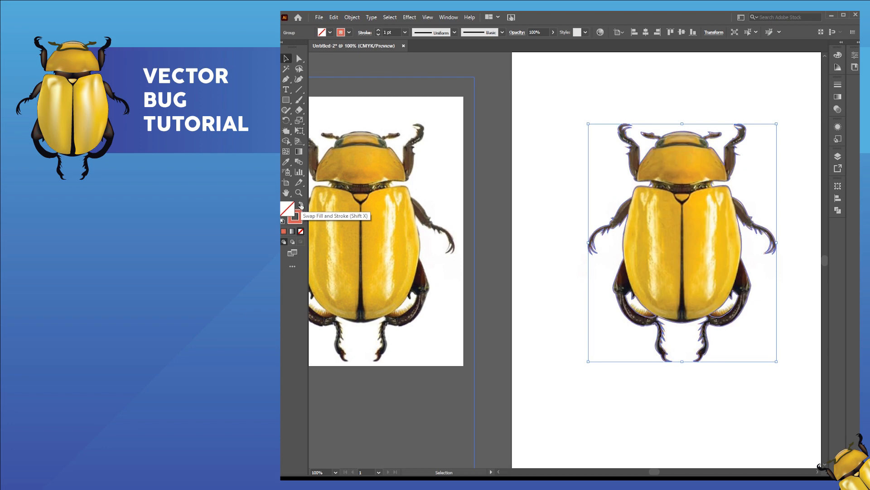
scroll(748, 235, "up", 2)
key("v")
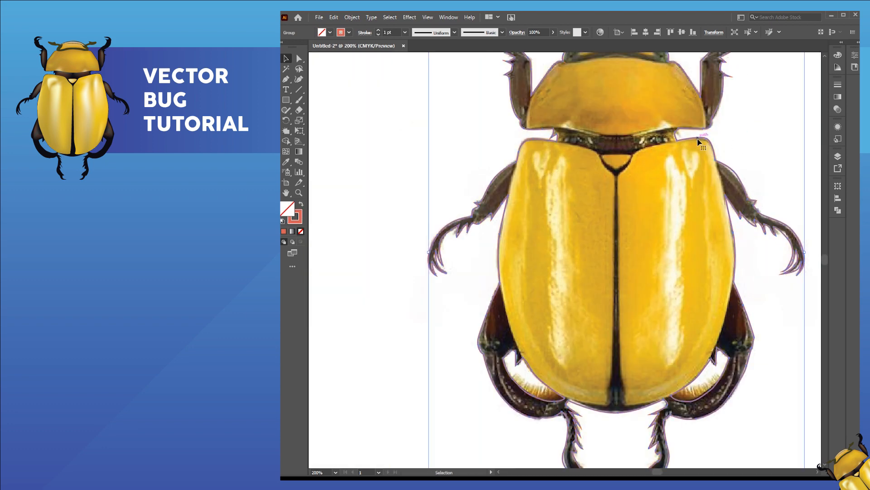
left_click(362, 190)
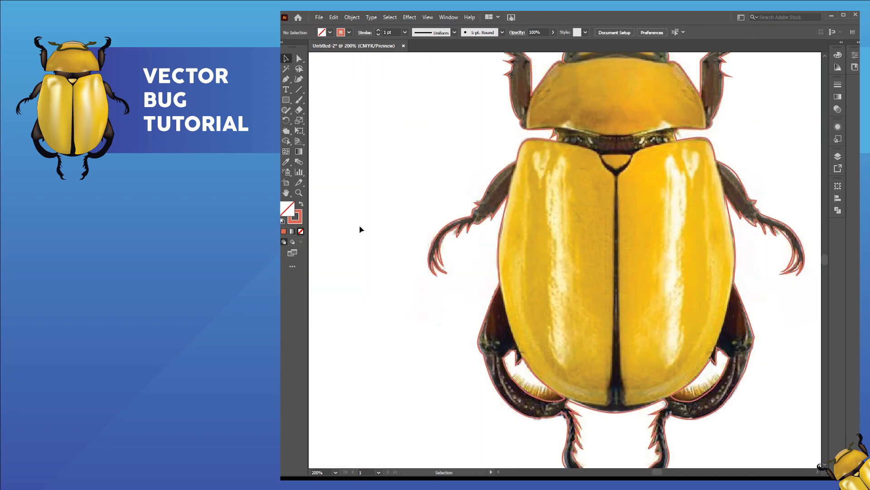
Start a Pen path on the left wing case, tracing its upper inner edge and the centre seam down to the tail
left_click(288, 79)
left_click(558, 143)
left_click(591, 149)
left_click_drag(604, 167, 612, 173)
left_click(616, 185)
left_click_drag(611, 378, 608, 410)
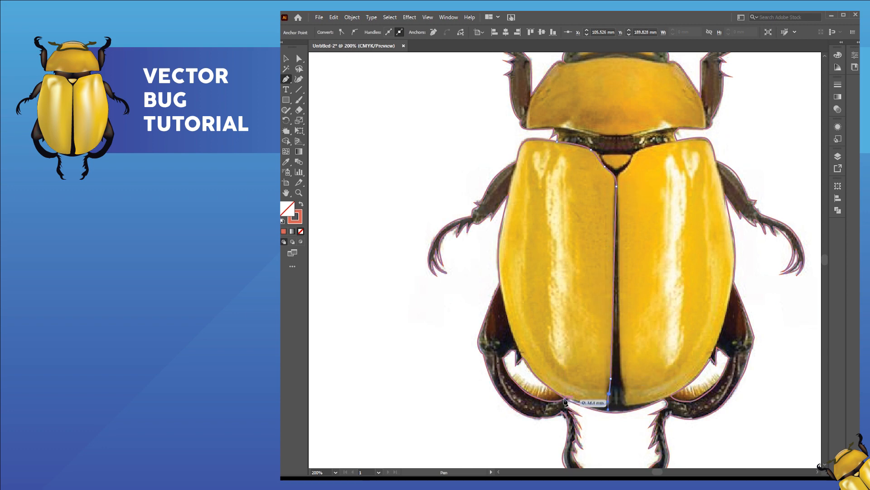
Continue the wing path roughly along the lower outer edge, passing outside the body through the leg gap and up to the hind leg's top
left_click(568, 399)
left_click(541, 393)
left_click(526, 377)
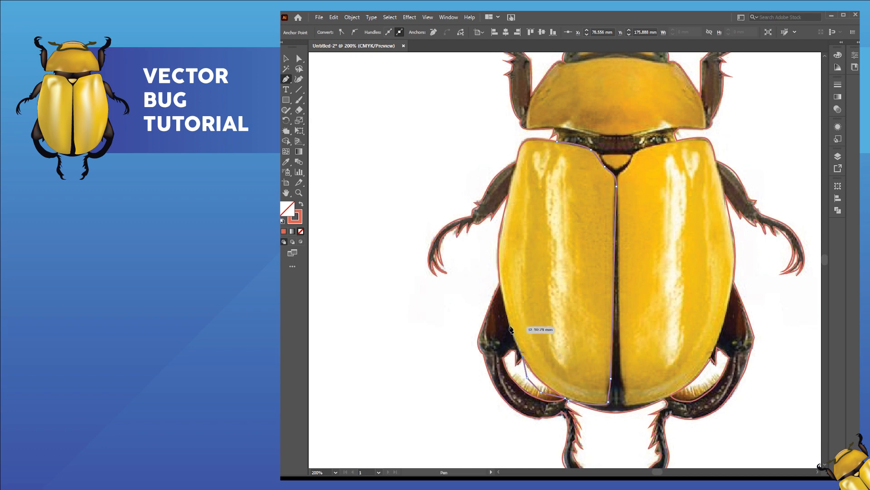
scroll(524, 356, "up", 3)
left_click_drag(620, 396, 566, 267)
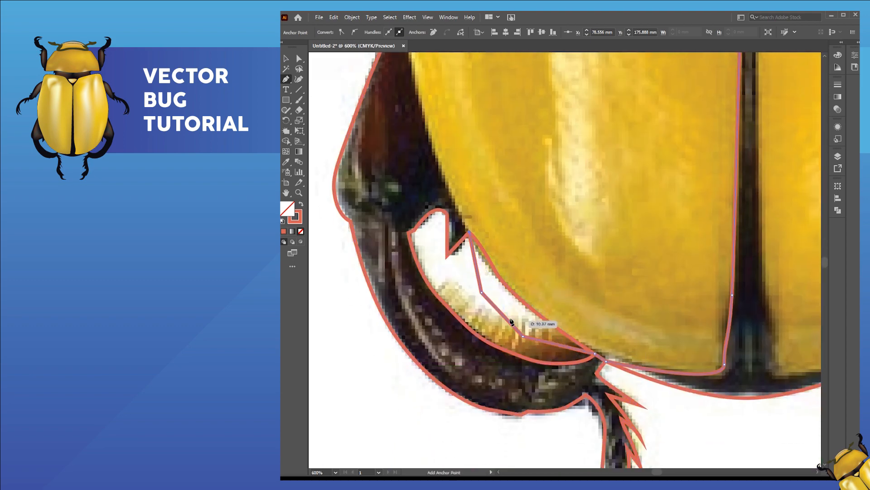
left_click_drag(506, 282, 532, 432)
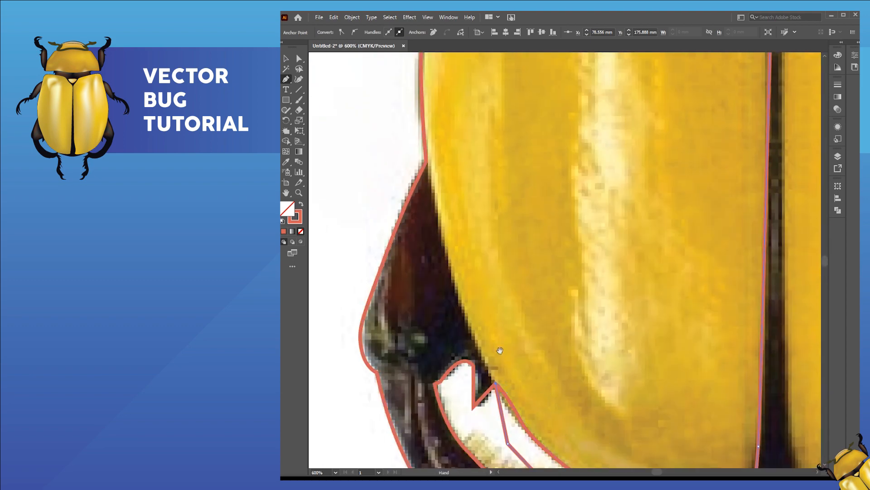
left_click_drag(456, 284, 421, 204)
left_click(426, 162)
left_click_drag(467, 180, 519, 344)
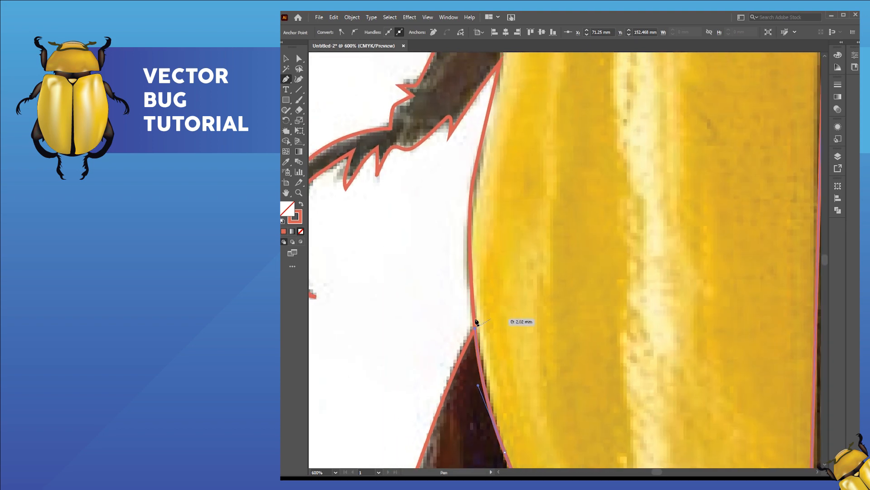
Extend the wing path loosely outside the body's left side, up to where the middle leg meets the wing case
left_click(424, 301)
left_click(449, 168)
left_click_drag(461, 151, 429, 282)
left_click(448, 233)
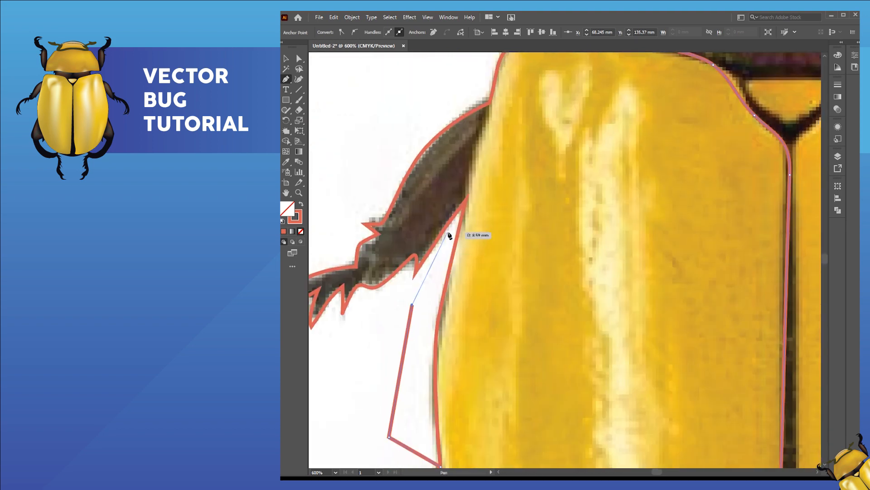
left_click(466, 198)
left_click_drag(474, 229, 459, 322)
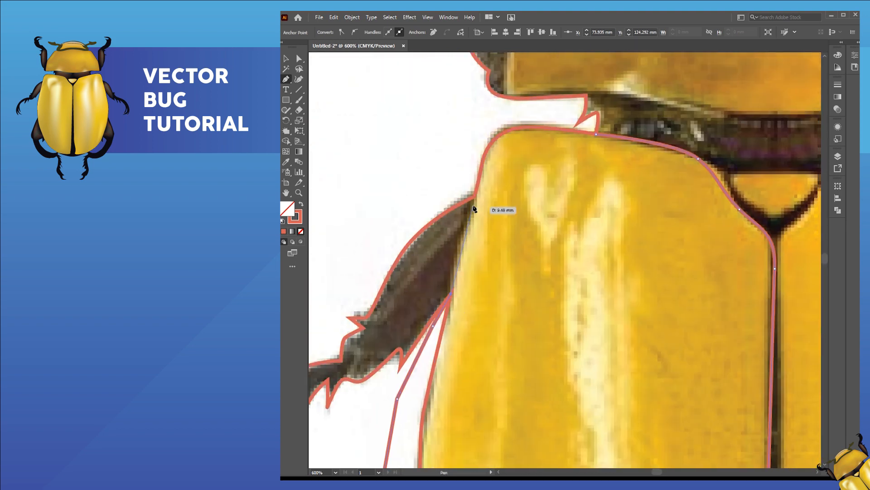
Run the wing path around the outside of the upper left corner and close it at its starting point
left_click_drag(474, 196, 467, 167)
left_click(466, 162)
left_click(476, 122)
left_click(513, 111)
left_click(555, 118)
left_click(596, 134)
Swap the closed left wing shape's fill and stroke to give it a solid red fill
scroll(654, 254, "down", 3)
left_click_drag(685, 320, 543, 240)
key("v")
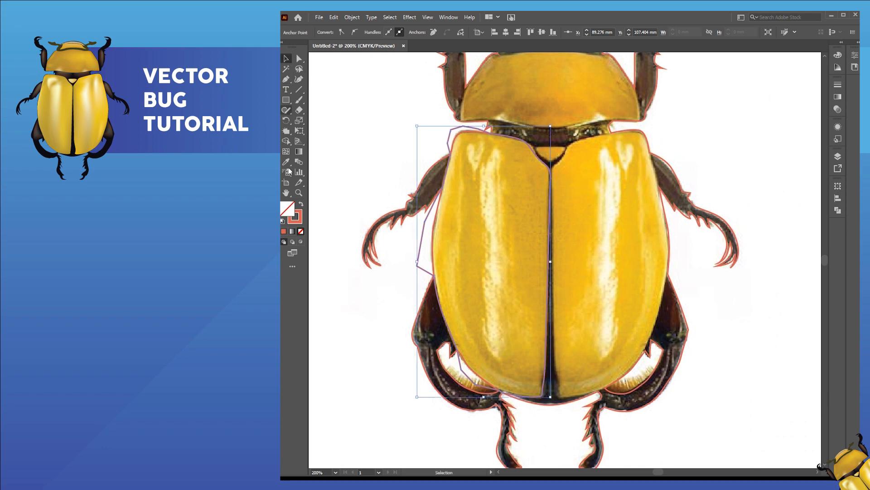
left_click(301, 204)
Turn the beetle outline back into a filled silhouette and change its fill colour to dark red #721715
left_click(437, 198)
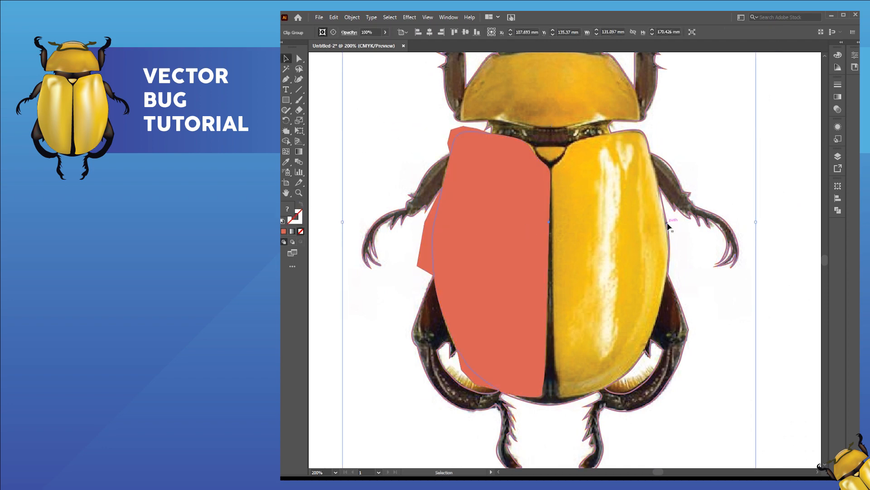
left_click(687, 226)
left_click(300, 205)
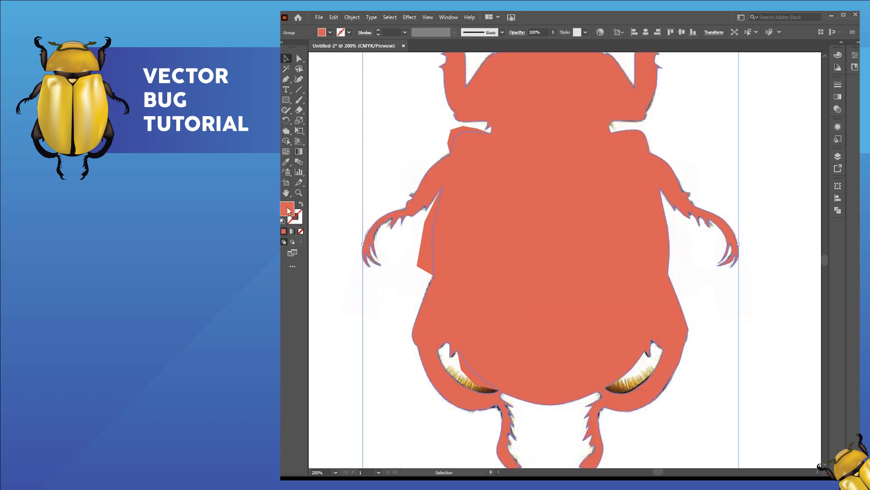
double_click(287, 208)
left_click(364, 252)
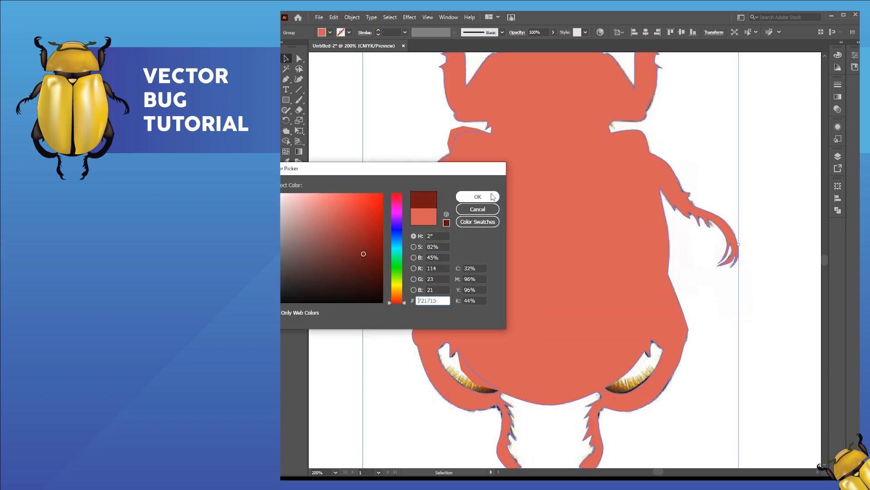
left_click(489, 197)
left_click(763, 190)
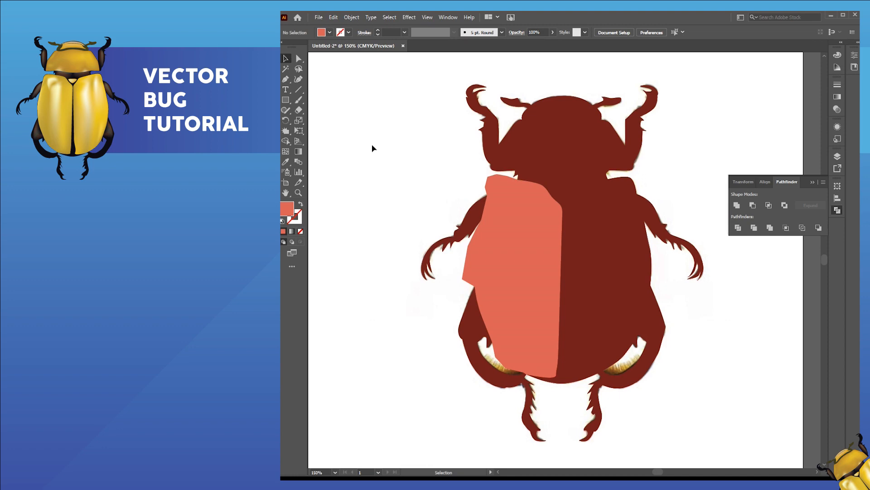
Trim the left wing shape to the body outline by intersecting it with the dark red silhouette using Pathfinder
left_click(534, 228)
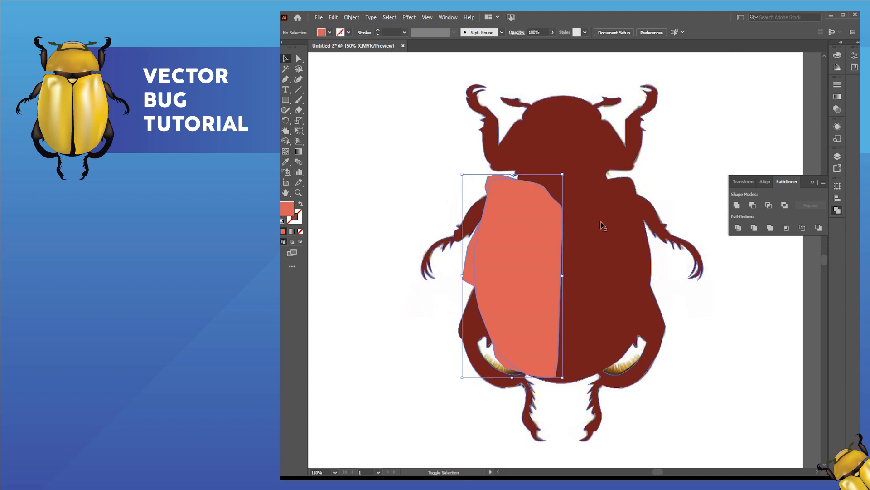
left_click(601, 229, "shift")
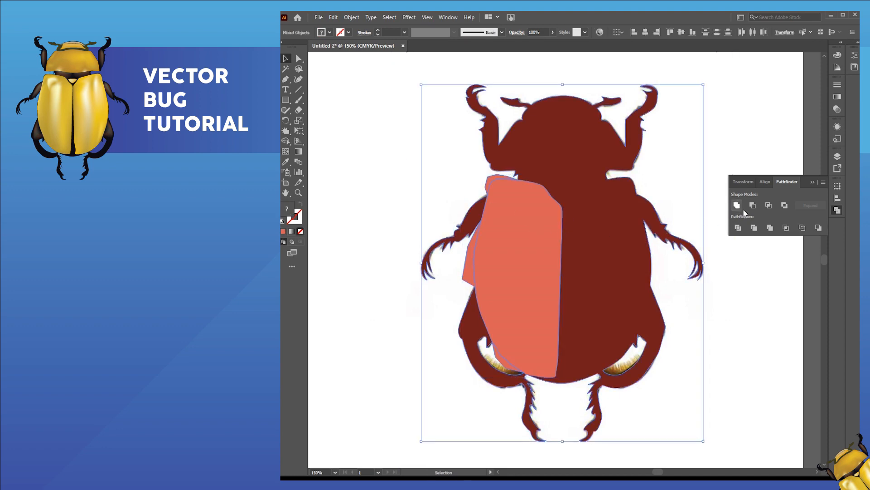
left_click(772, 206)
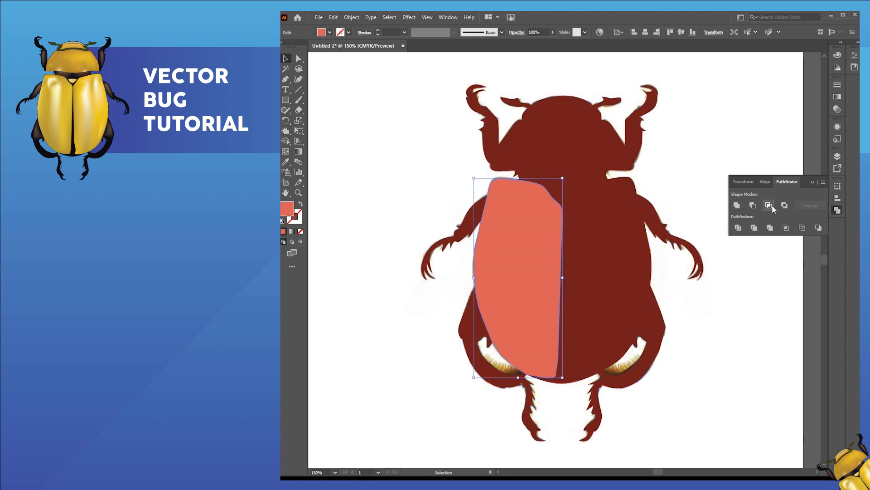
left_click(375, 199)
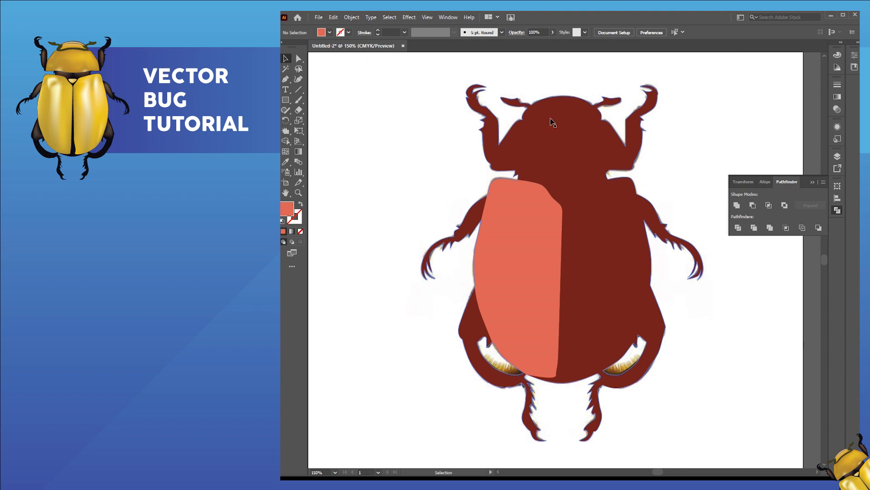
Swap the dark red silhouette's fill and stroke to reveal the photo beneath, and collapse the Pathfinder options
scroll(497, 368, "up", 3)
scroll(497, 367, "down", 3)
left_click_drag(547, 258, 533, 260)
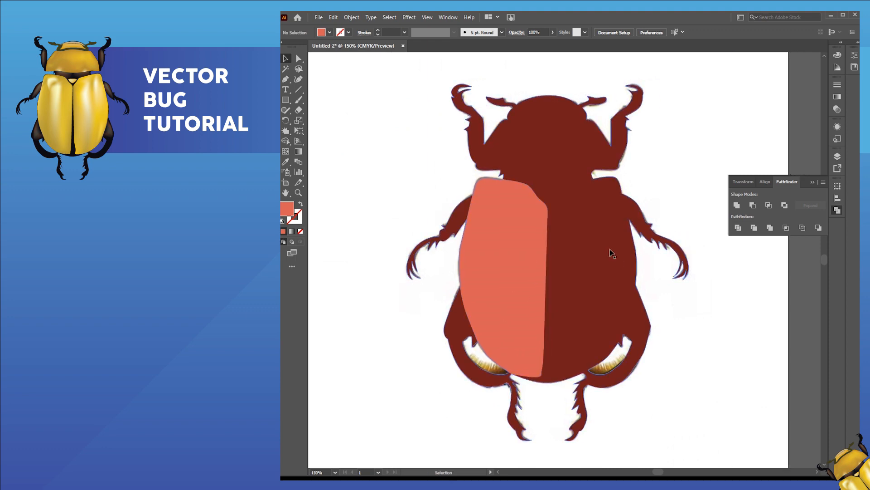
left_click(498, 248)
left_click(605, 257)
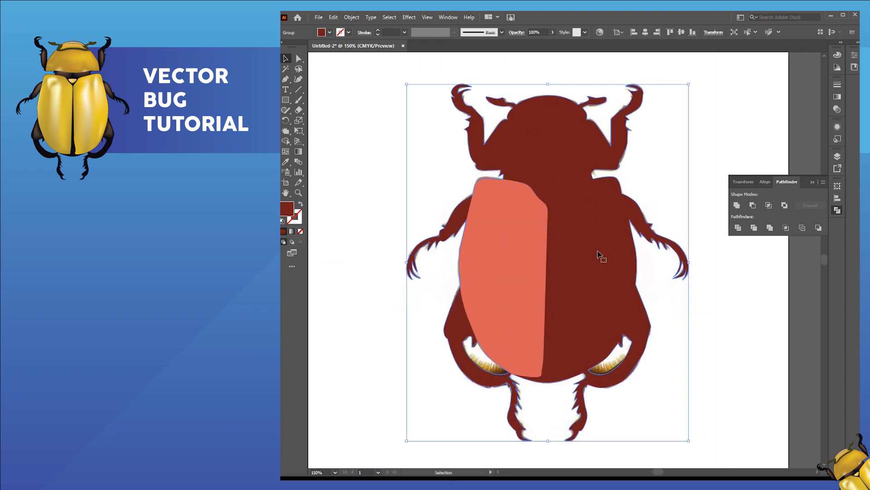
left_click(302, 206)
left_click_drag(395, 252, 433, 271)
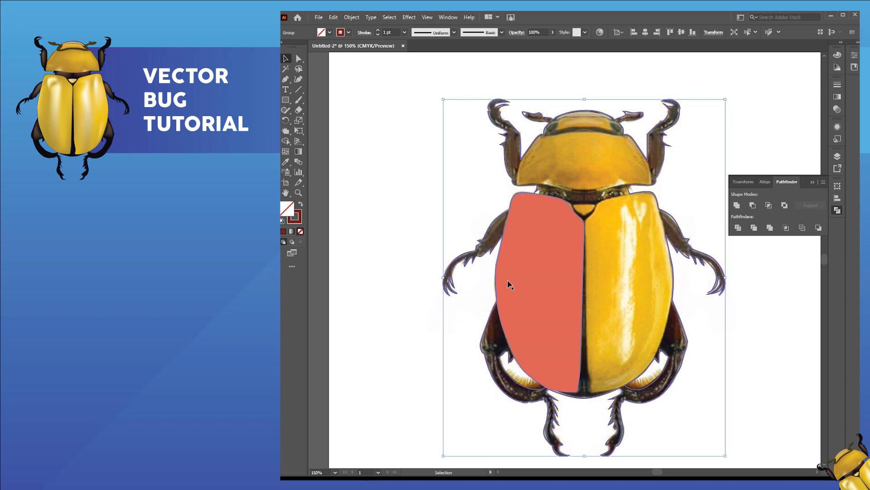
left_click(812, 182)
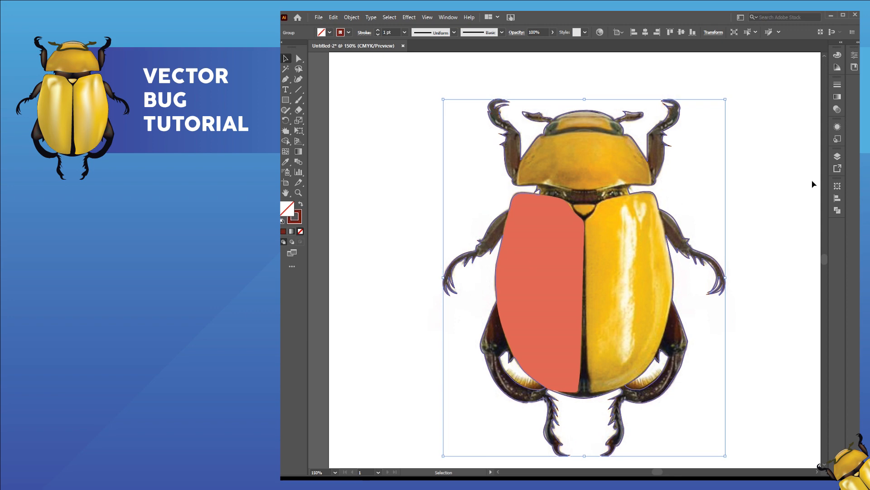
scroll(533, 283, "down", 2)
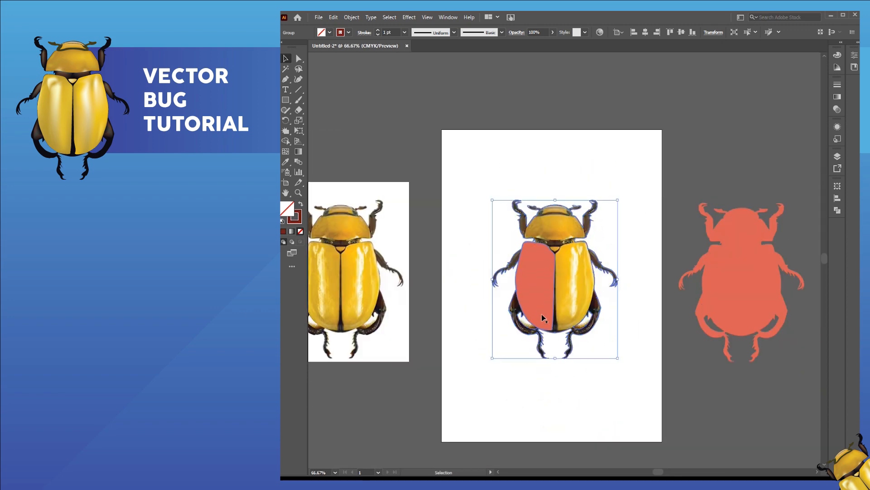
Delete the spare red beetle silhouette beside the artboard
left_click_drag(559, 312, 567, 307)
left_click(749, 274)
key("Delete")
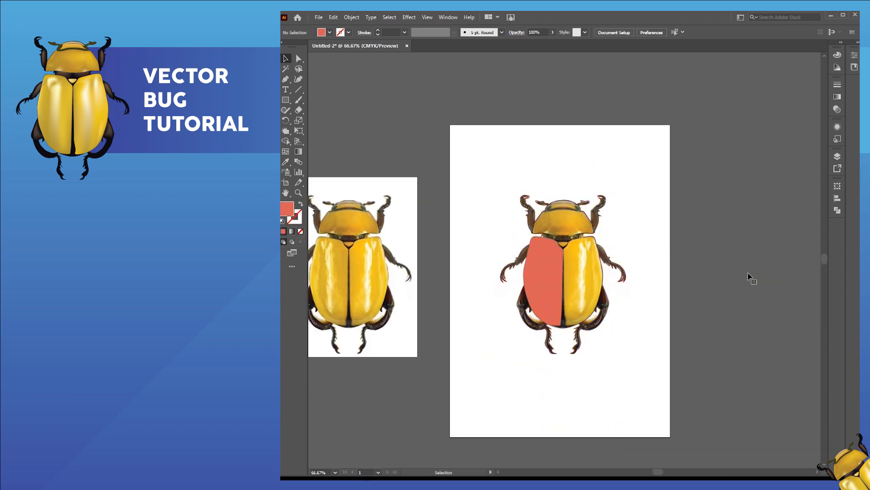
Recolour the red left wing shape with a dark gold sampled from the lower inner edge of the photo's left wing
left_click_drag(503, 259, 611, 256)
scroll(601, 263, "up", 1)
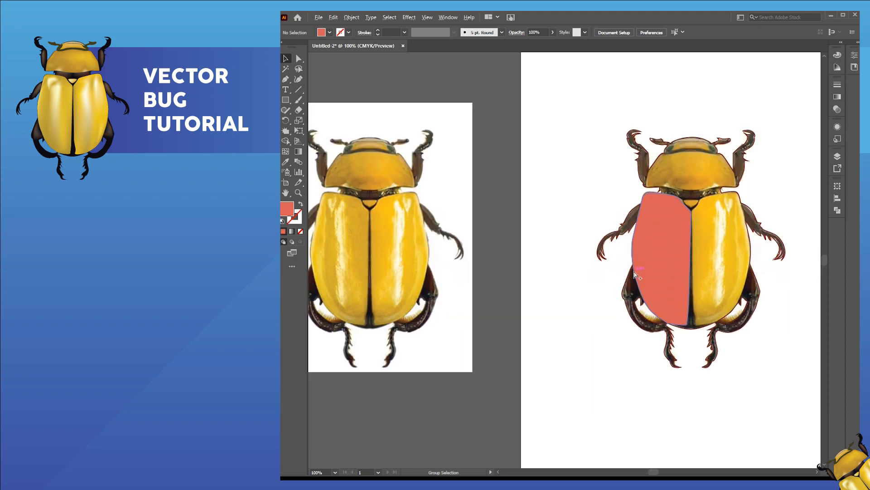
left_click_drag(650, 278, 669, 286)
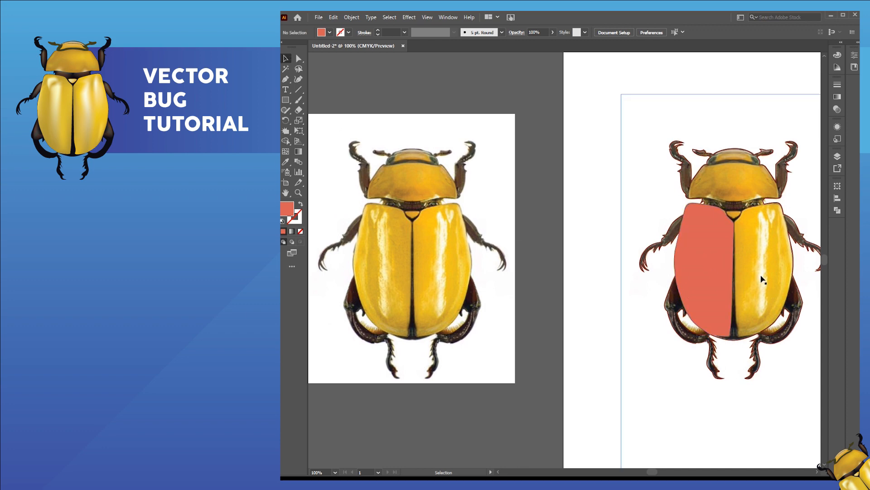
left_click(704, 274)
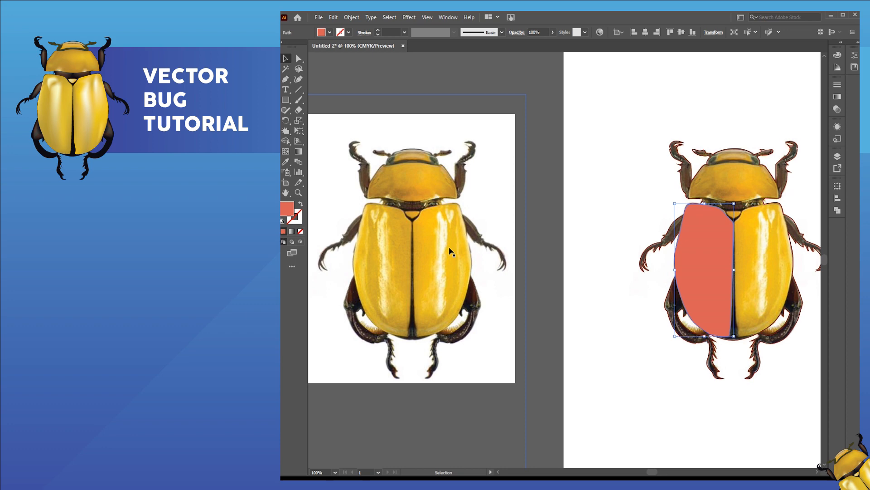
key("i")
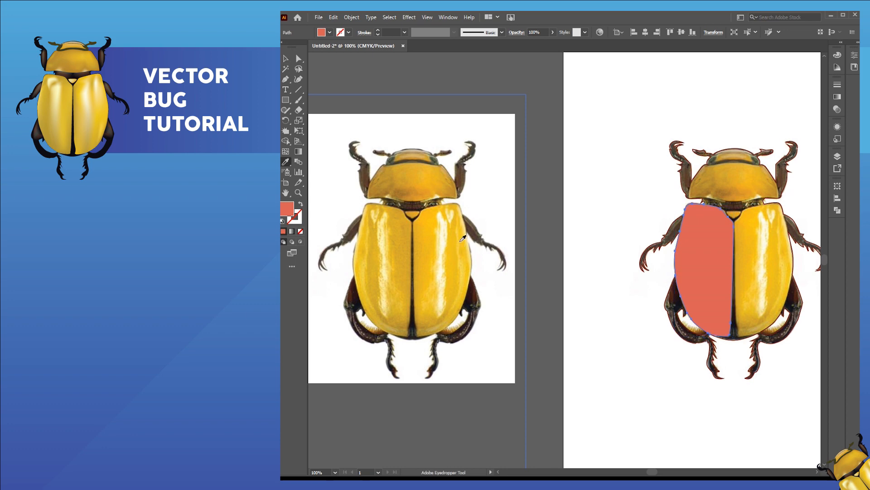
left_click(403, 330)
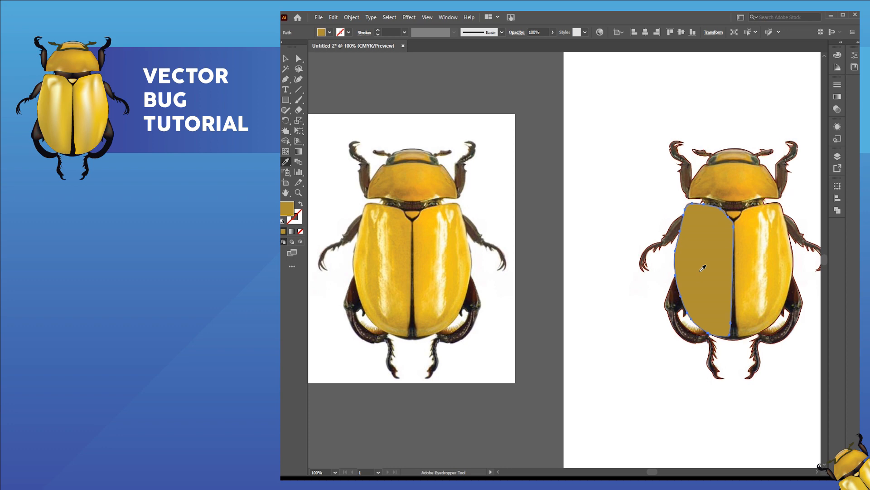
Add a gradient mesh point near the top middle of the left wing and colour it pale cream sampled from the photo's highlight
key("u")
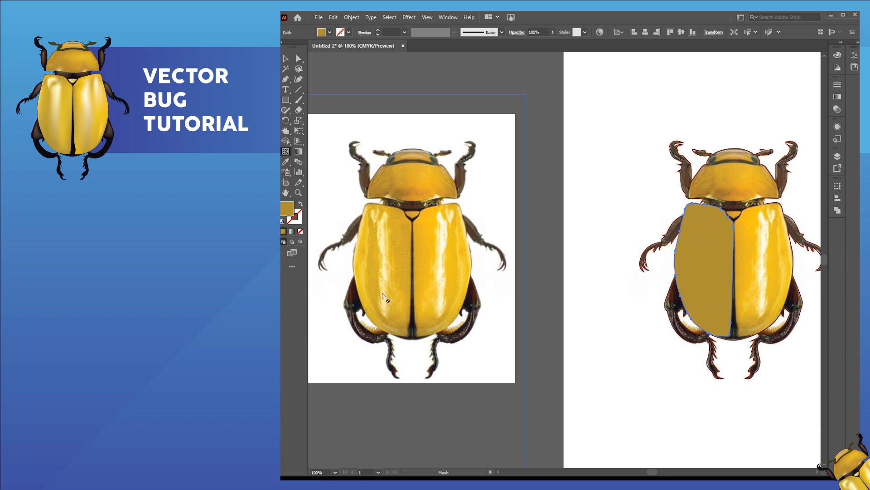
left_click(709, 227)
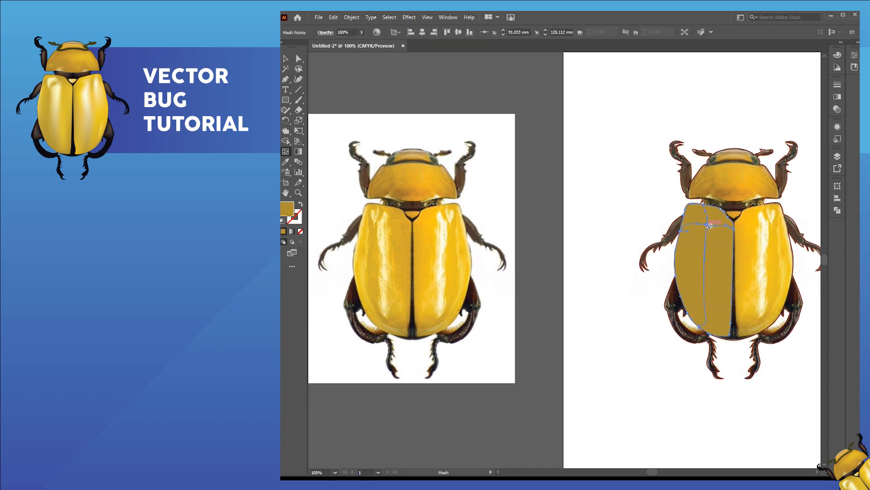
scroll(710, 227, "up", 4)
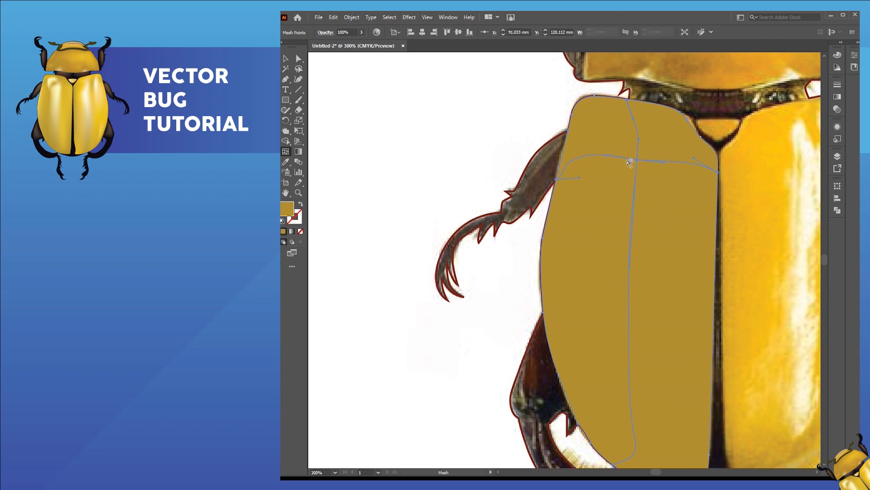
scroll(653, 272, "down", 5)
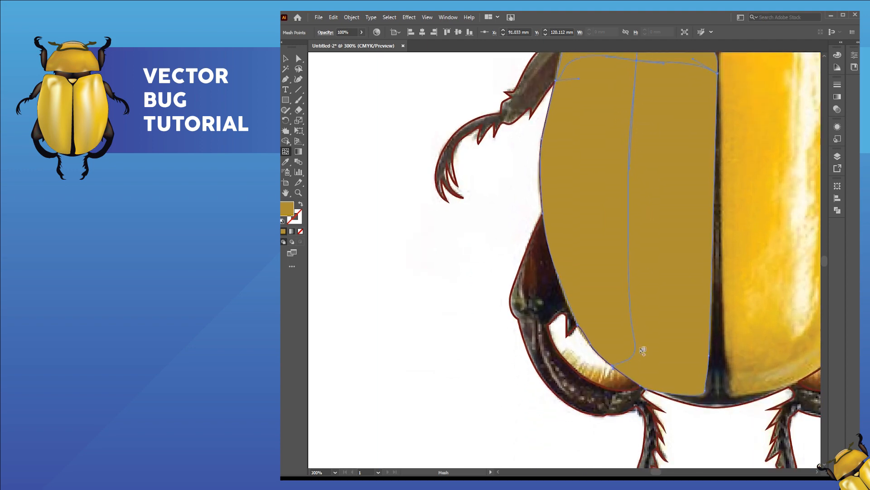
scroll(637, 247, "down", 1)
key("v")
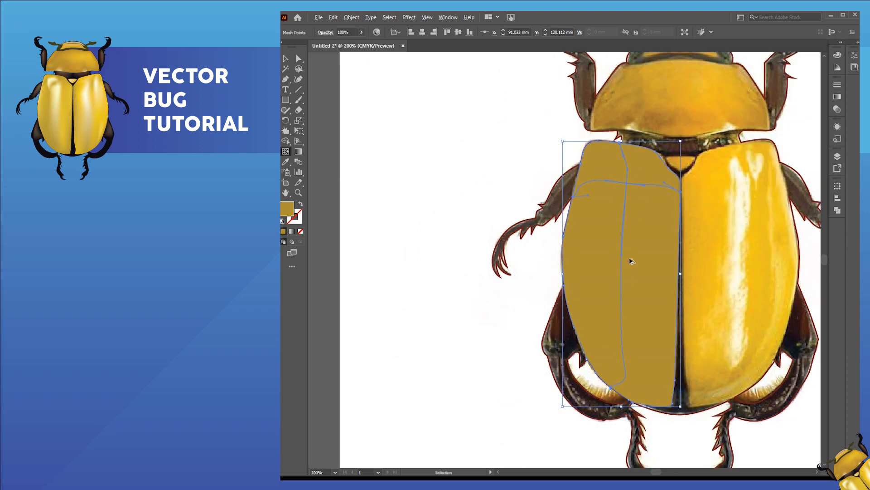
scroll(631, 261, "down", 1)
left_click_drag(547, 262, 601, 266)
scroll(627, 263, "down", 1)
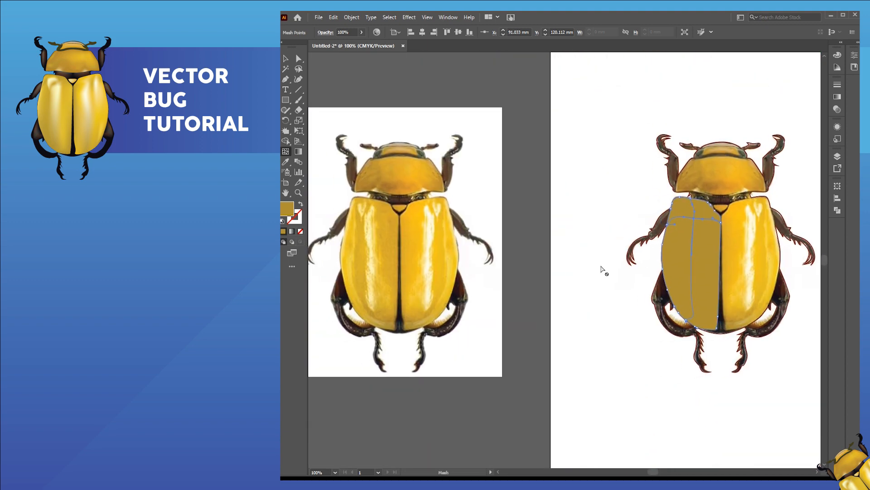
left_click(286, 162)
left_click(370, 234)
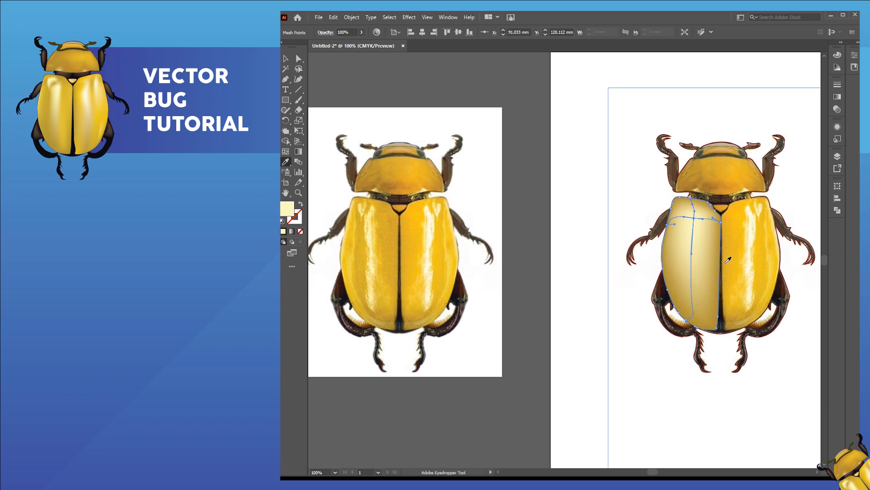
Add a mesh point between the highlight and the centre seam, coloured golden yellow sampled from the photo's left wing near the seam
key("u")
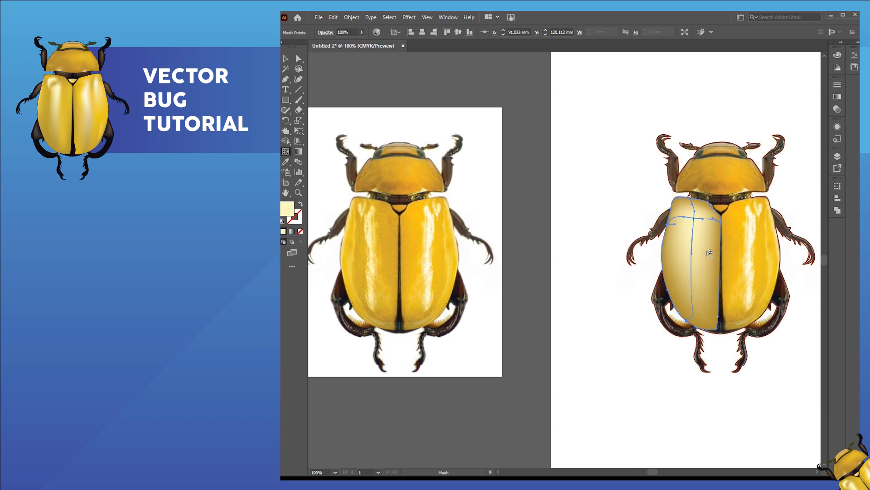
left_click(707, 219)
key("i")
left_click(388, 220)
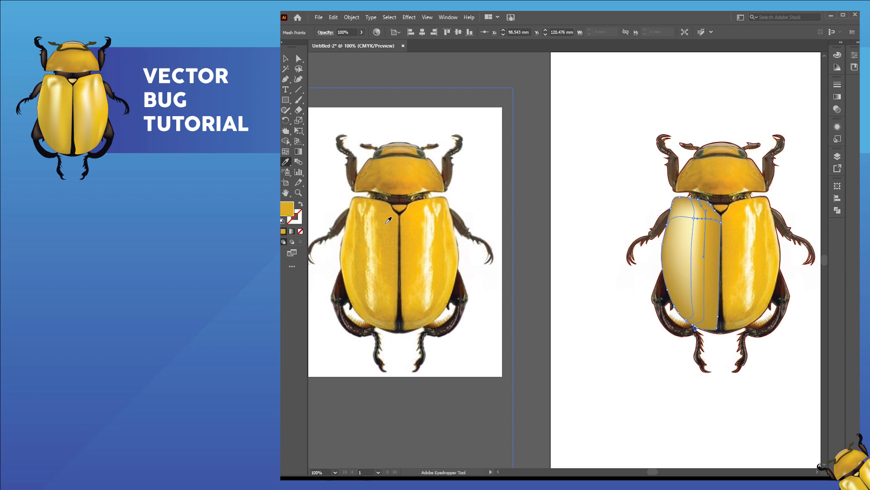
key("u")
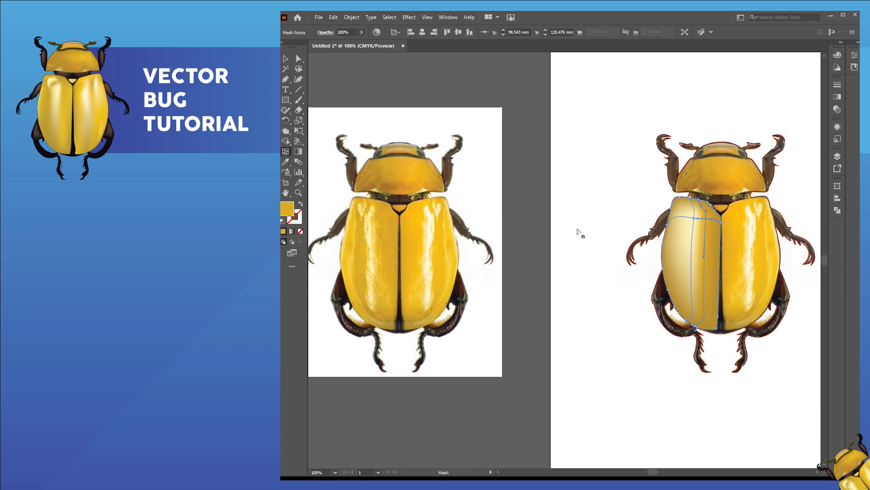
left_click(678, 219)
scroll(679, 218, "up", 3)
key("v")
key("ctrl+z")
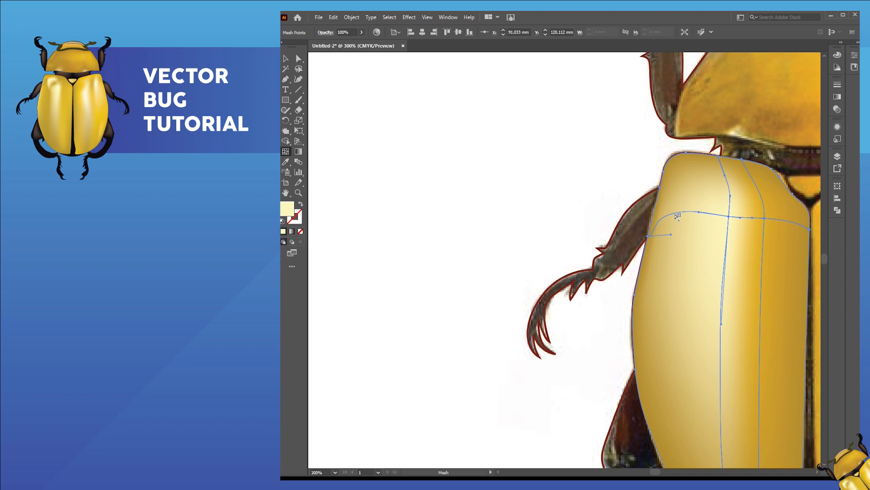
left_click(675, 212)
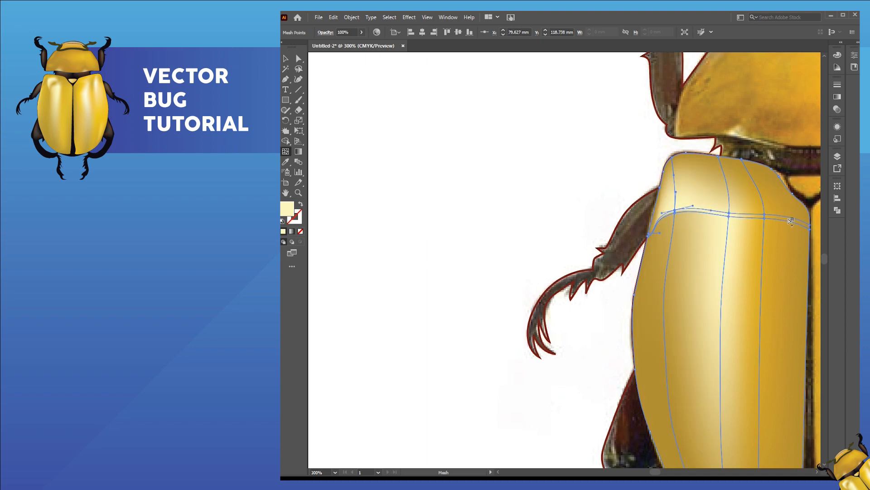
left_click(577, 203, "ctrl")
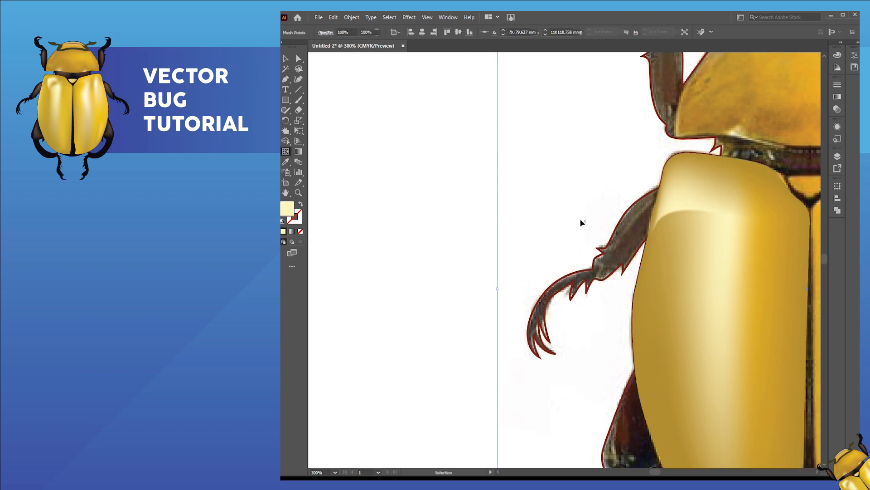
key("ctrl+z")
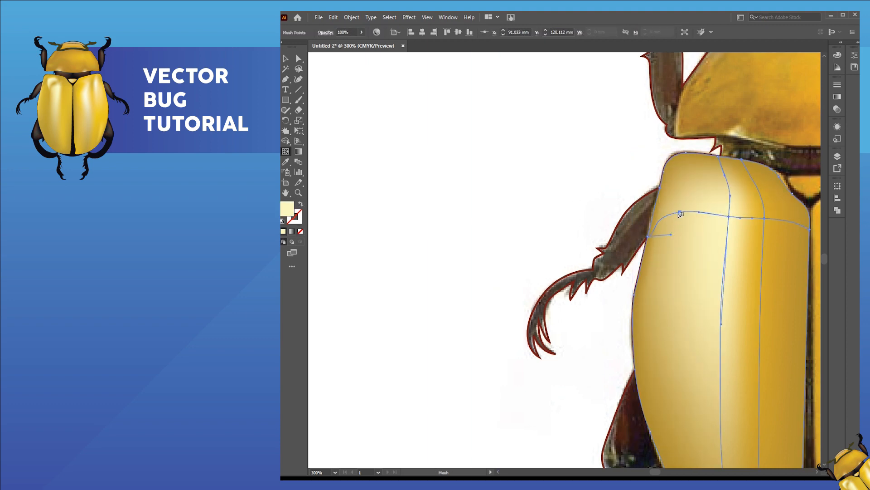
left_click(674, 212)
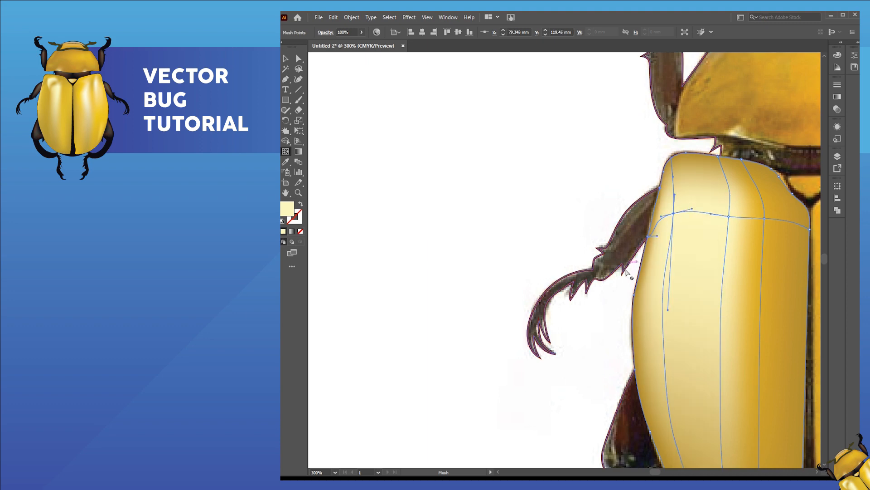
Add a mesh point on the horizontal mesh line between the highlight and the wing's outer edge, coloured gold sampled from the photo
scroll(693, 229, "up", 3)
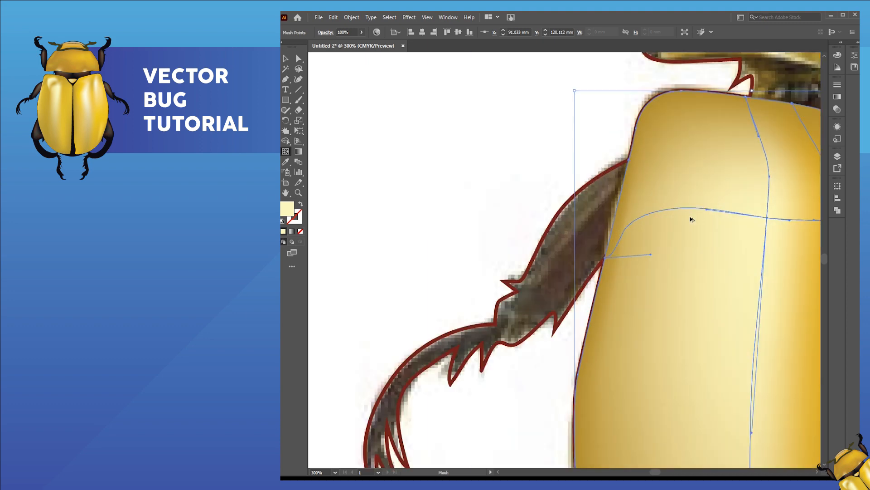
scroll(683, 207, "down", 3)
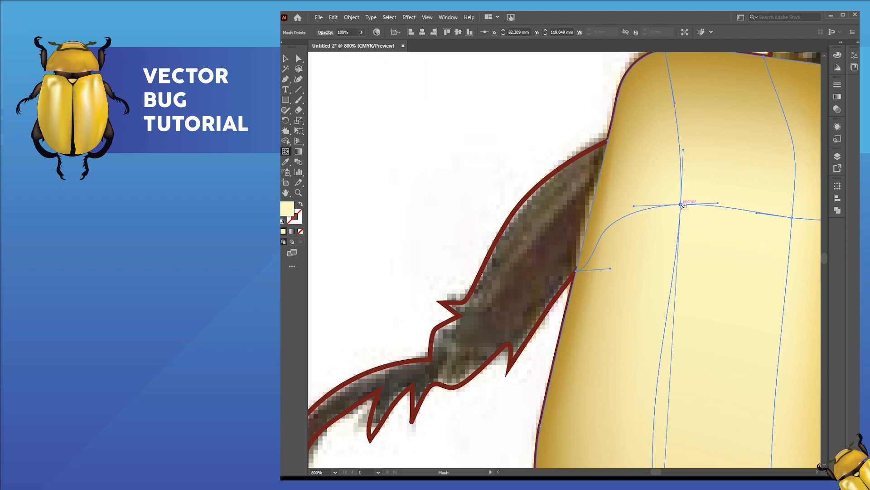
scroll(693, 317, "down", 2)
scroll(692, 317, "down", 2)
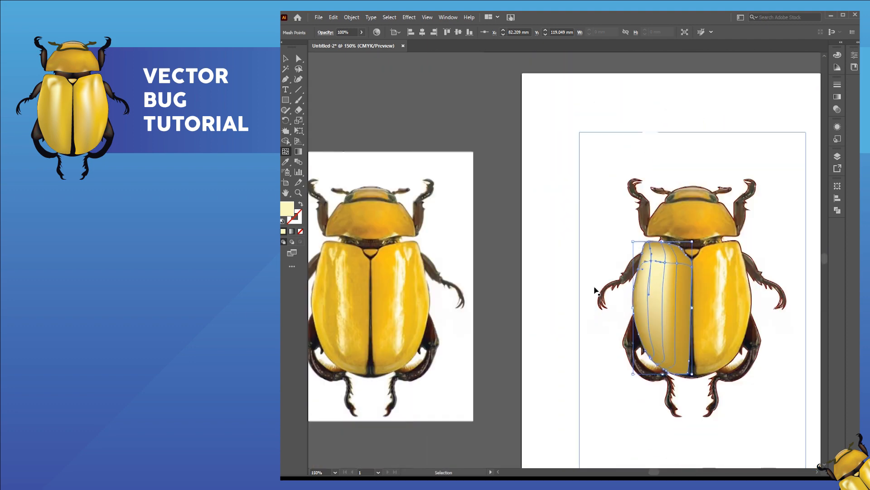
key("i")
left_click(356, 276)
Select the mesh points along the left wing's outer edge together and colour them light yellow sampled from the photo's wing edge
key("a")
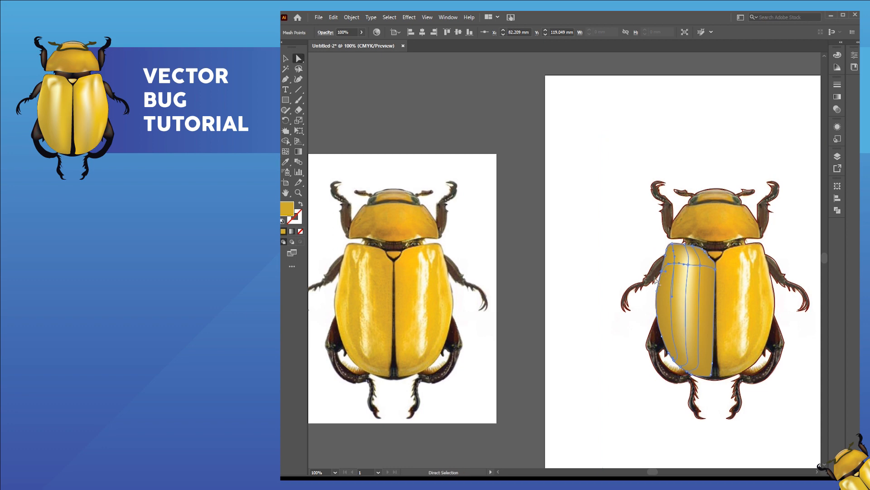
scroll(655, 280, "up", 2)
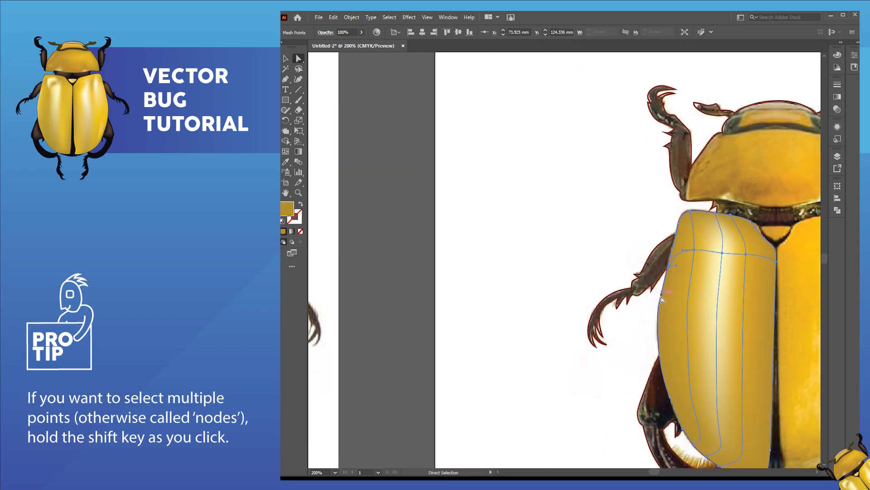
left_click(660, 355, "shift")
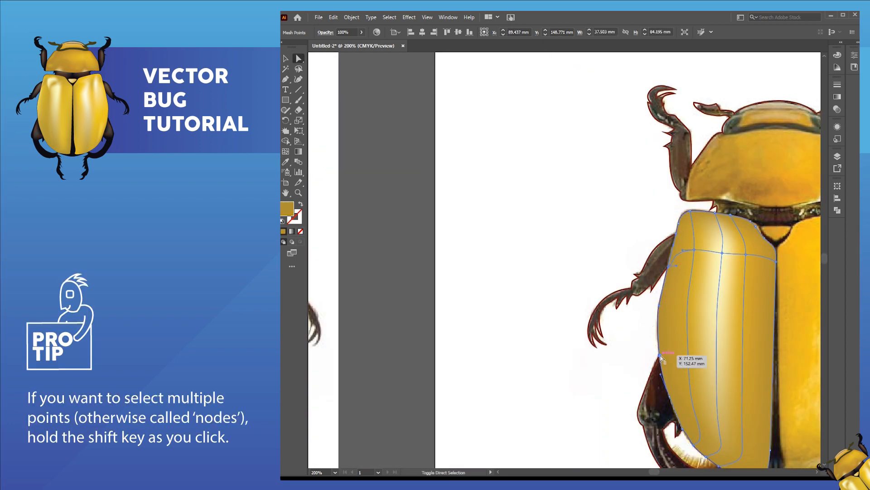
scroll(524, 351, "down", 2)
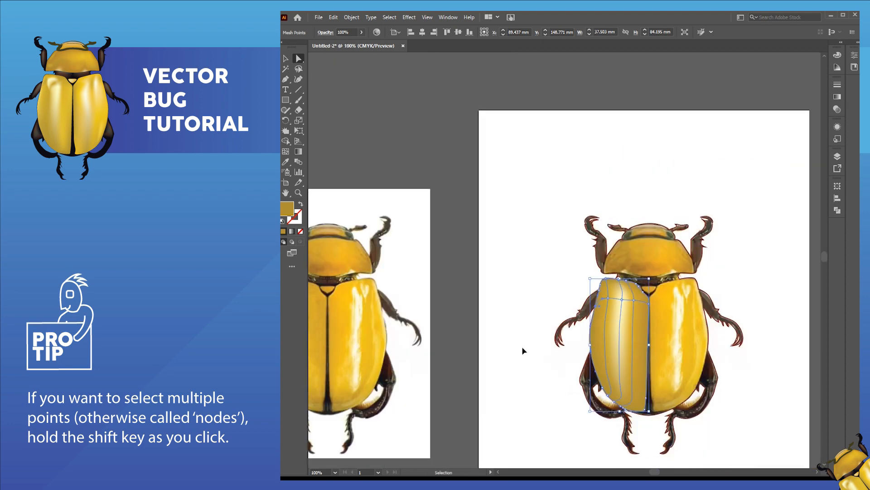
left_click_drag(497, 341, 580, 331)
key("i")
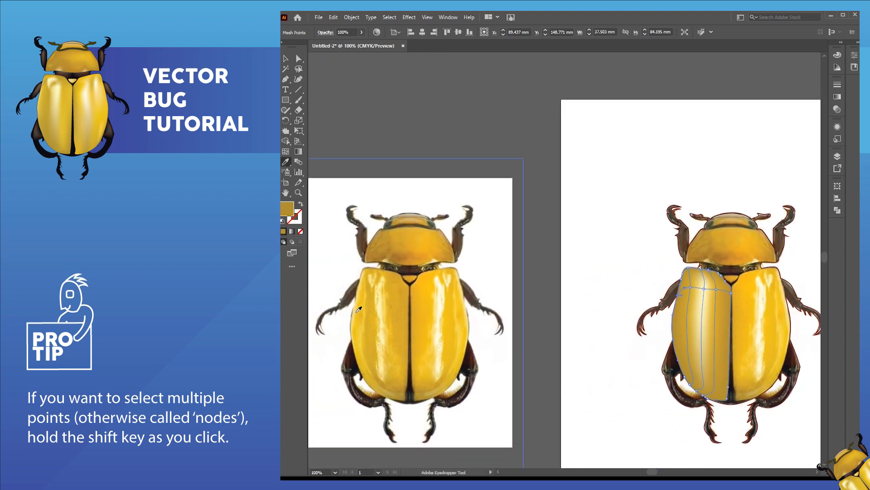
left_click(358, 308)
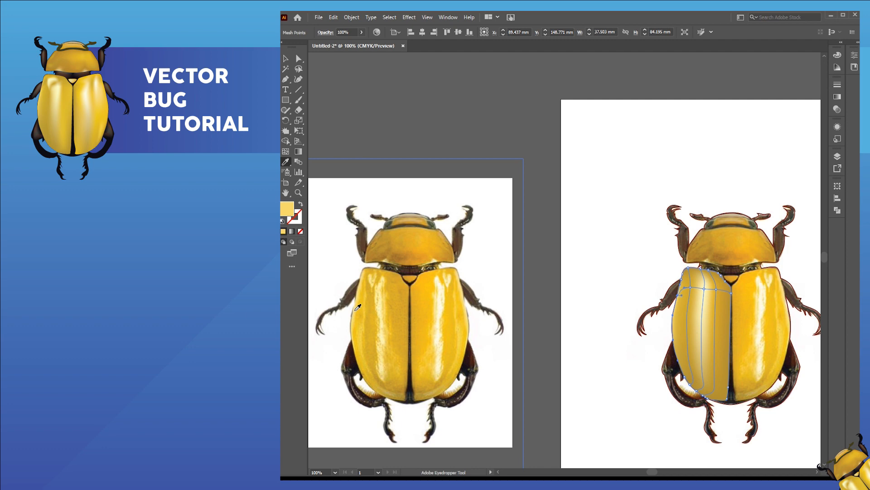
left_click(539, 349, "ctrl")
Examine the highlights on the photo's left wing up close and compare them with the mesh shading on the vector wing
left_click_drag(576, 366, 558, 338)
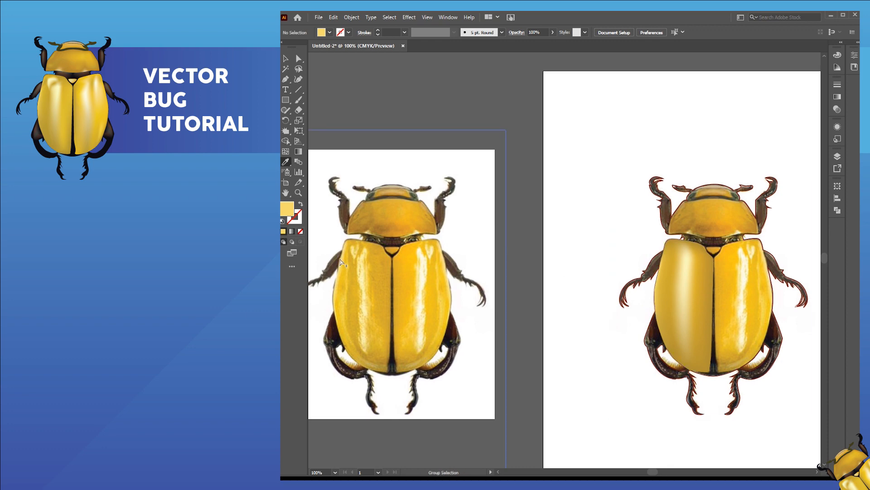
scroll(348, 262, "up", 6)
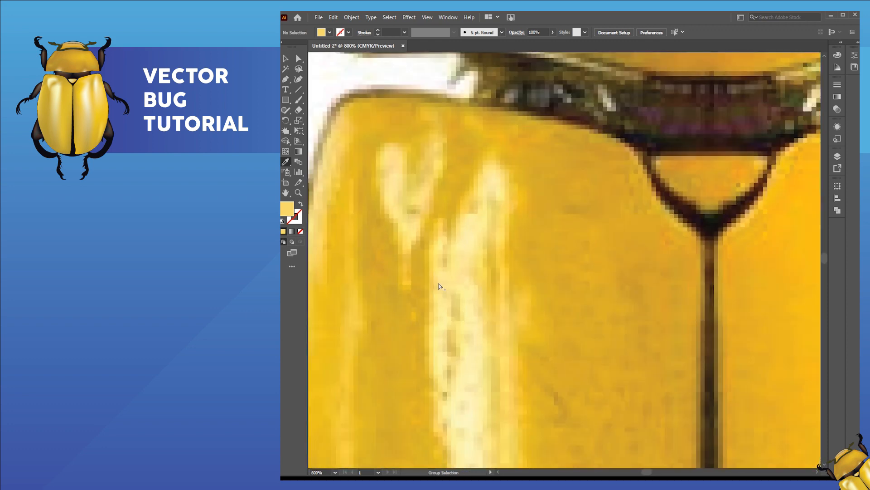
scroll(724, 353, "up", 1)
scroll(724, 352, "down", 4)
left_click_drag(761, 341, 390, 287)
left_click_drag(653, 274, 466, 266)
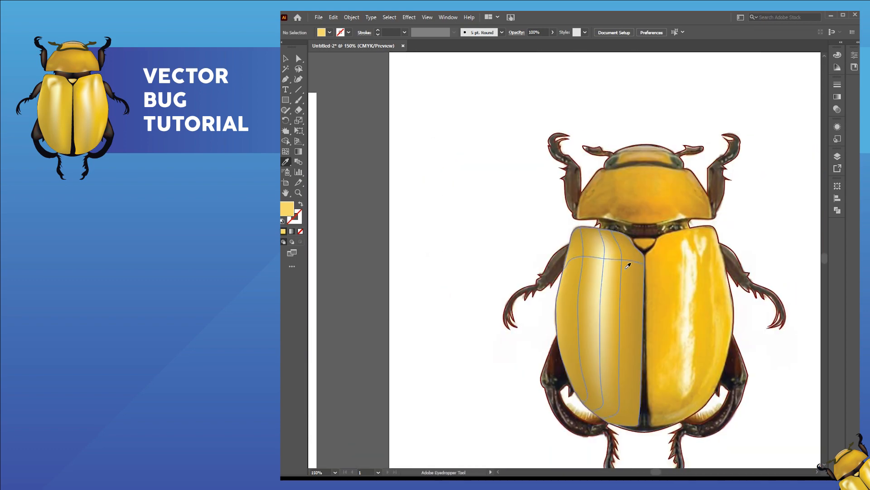
scroll(612, 267, "up", 2)
scroll(612, 268, "up", 4)
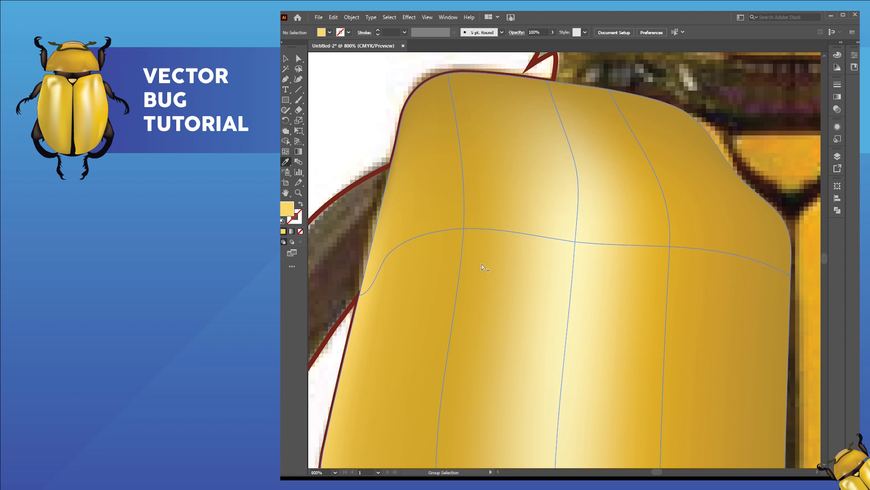
scroll(482, 266, "down", 1)
key("i")
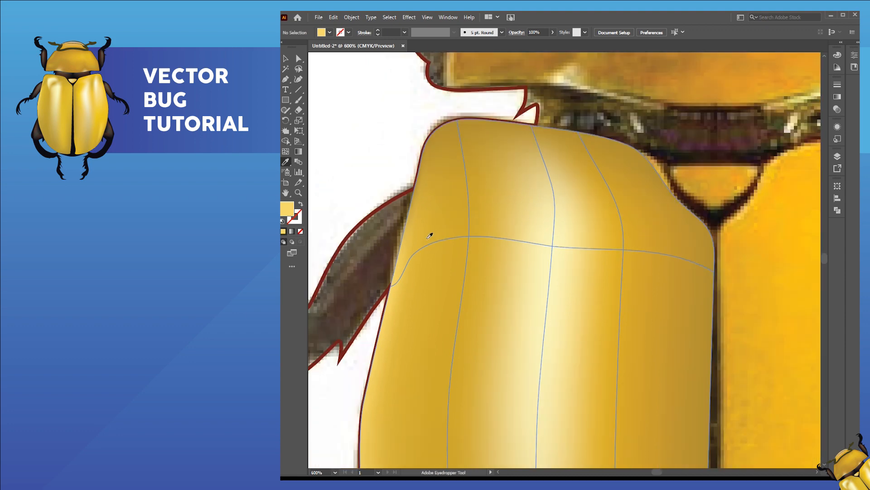
Add a mesh point low on the left wing between the highlight and the centre seam, coloured golden yellow sampled from the photo
left_click(379, 165, "ctrl")
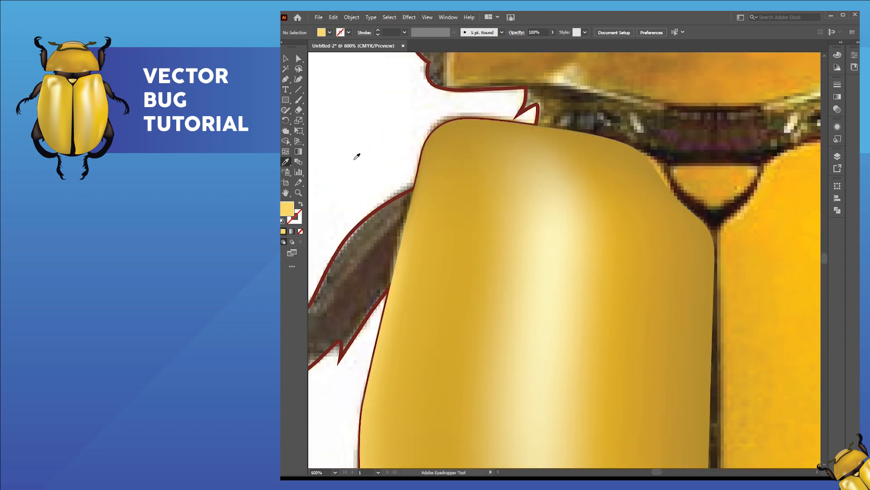
scroll(357, 164, "down", 1)
scroll(357, 164, "down", 3)
left_click_drag(557, 277, 653, 291)
scroll(676, 309, "down", 2)
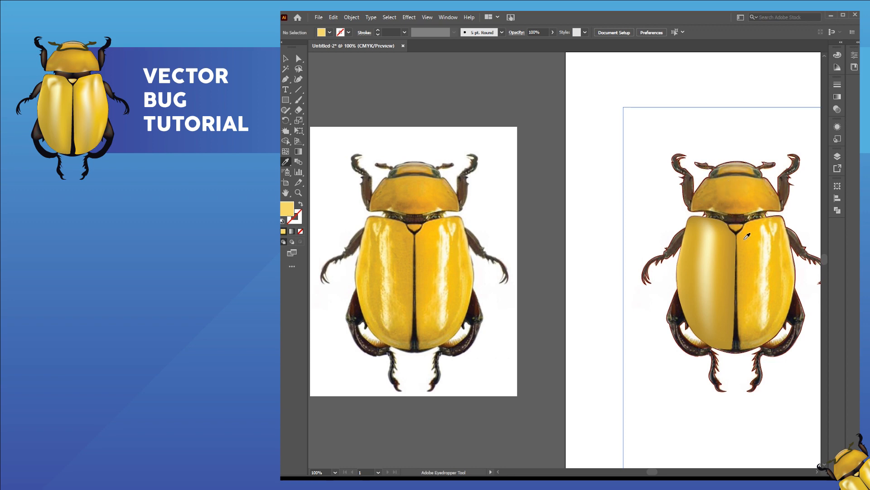
left_click(285, 152)
left_click(719, 335)
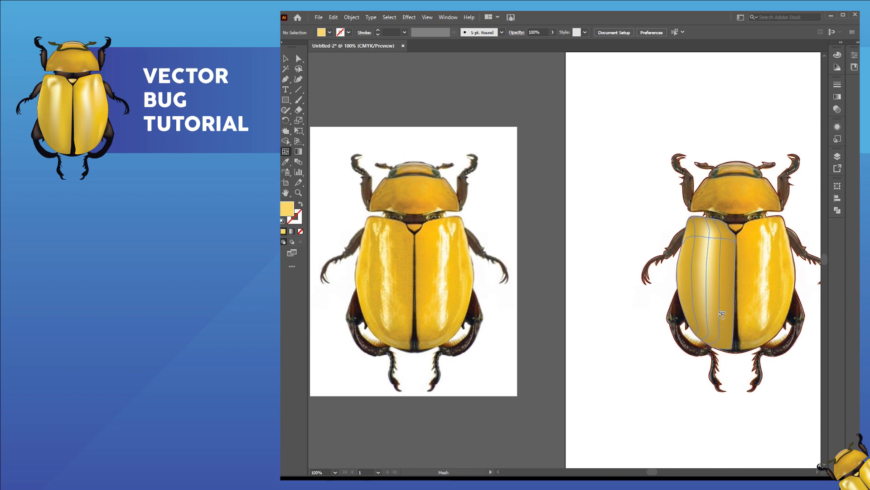
scroll(722, 314, "up", 1)
left_click(707, 290)
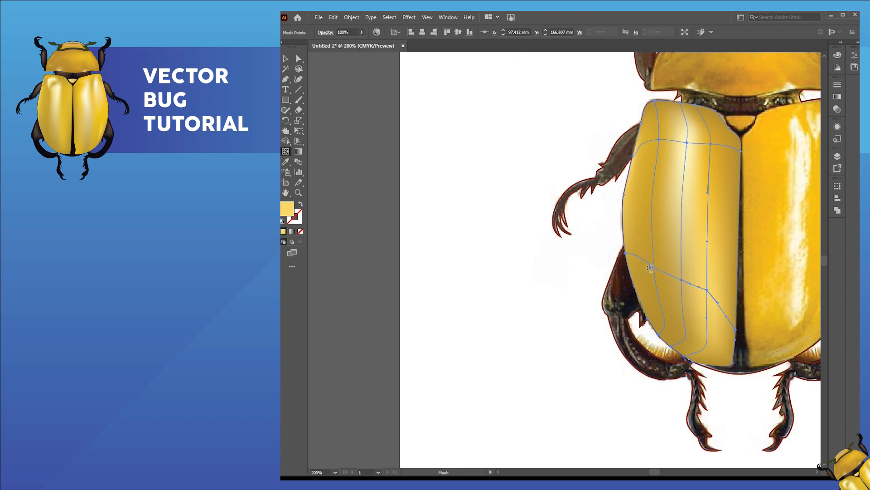
scroll(618, 300, "down", 2)
left_click_drag(549, 318, 605, 325)
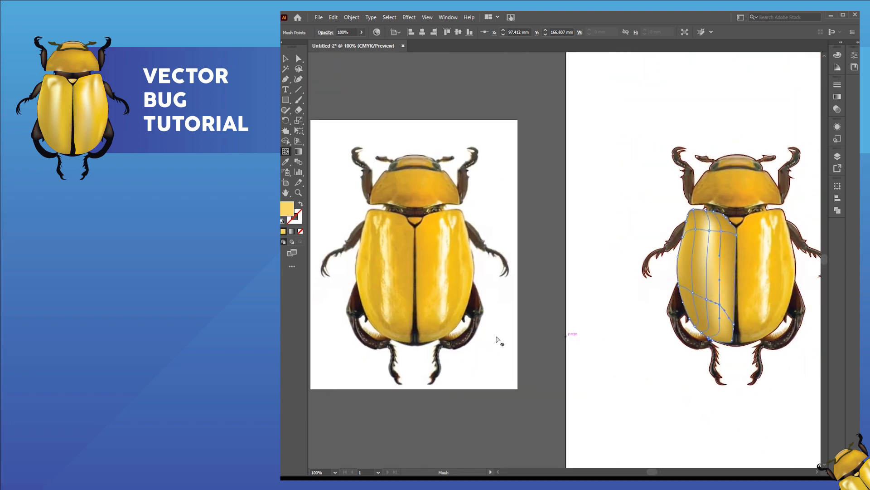
key("i")
left_click(401, 301)
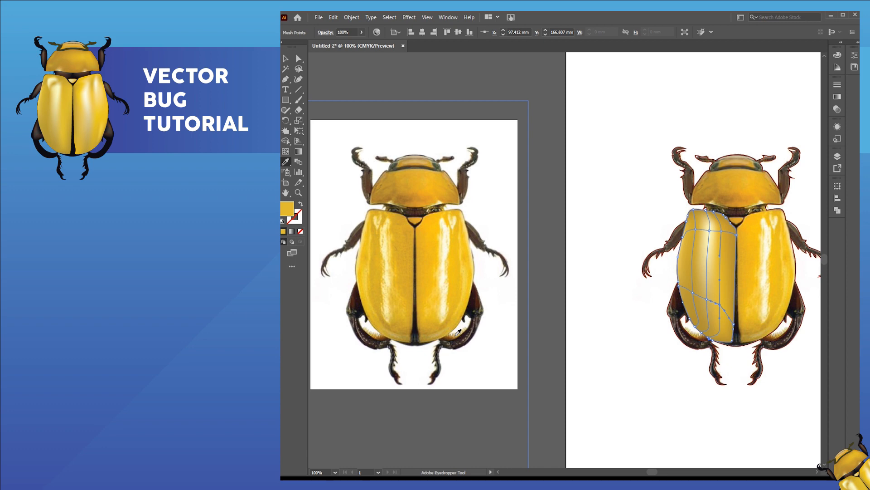
Add a series of closely spaced extra mesh points up the middle of the left wing
left_click(286, 151)
left_click(720, 293)
left_click(720, 285)
left_click(718, 275)
left_click(719, 268)
left_click(712, 259)
left_click(699, 254)
left_click(691, 244)
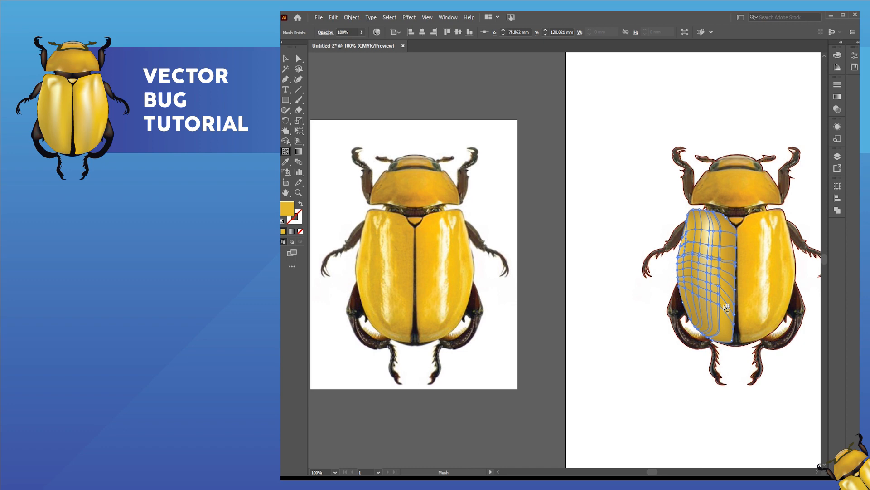
Undo the closely spaced extra mesh points on the left wing
key("ctrl+z")
key("ctrl+z")
key("ctrl+z")
key("ctrl+z")
key("ctrl+z")
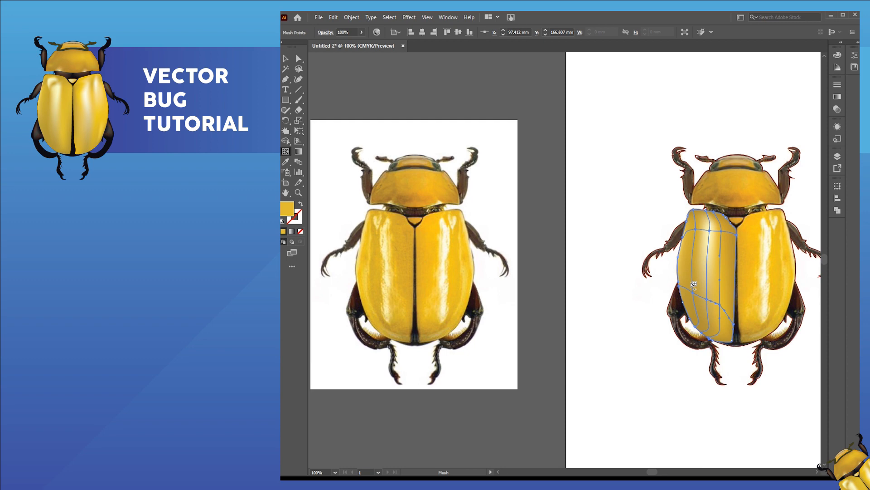
Add a golden yellow mesh line running down the left wing right beside the centre seam
scroll(763, 305, "up", 2)
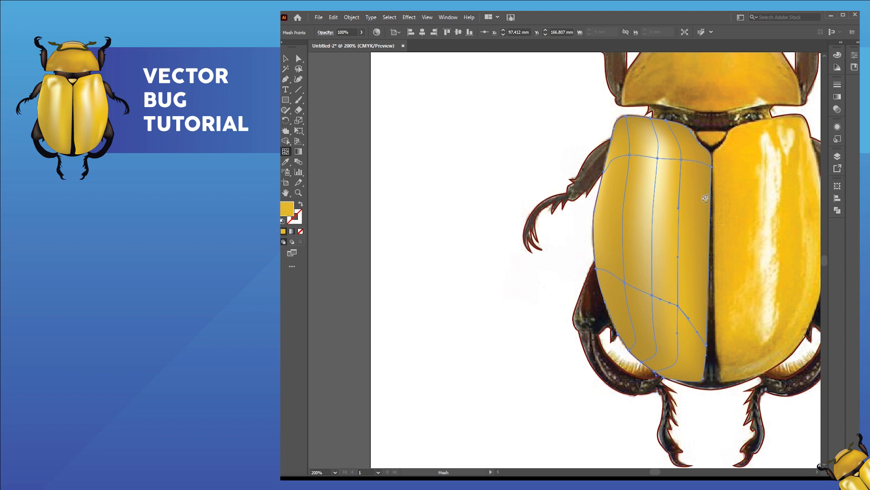
scroll(684, 208, "down", 3)
left_click_drag(631, 233, 656, 239)
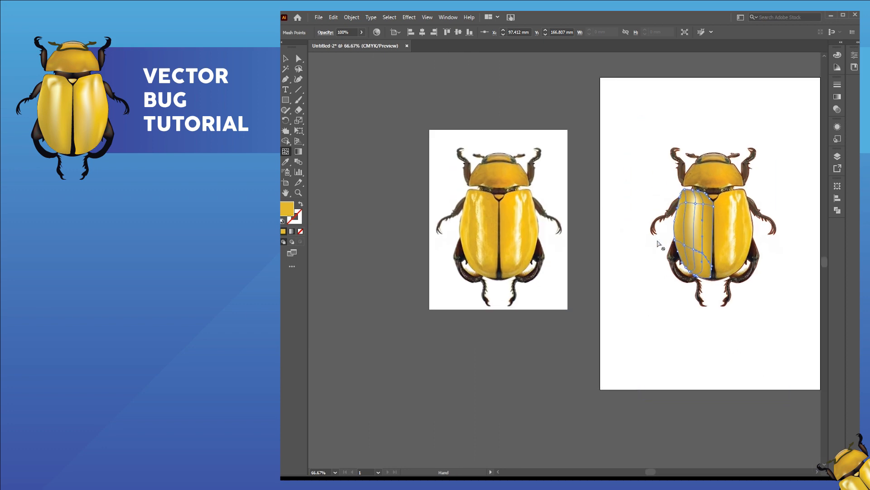
scroll(686, 235, "up", 1)
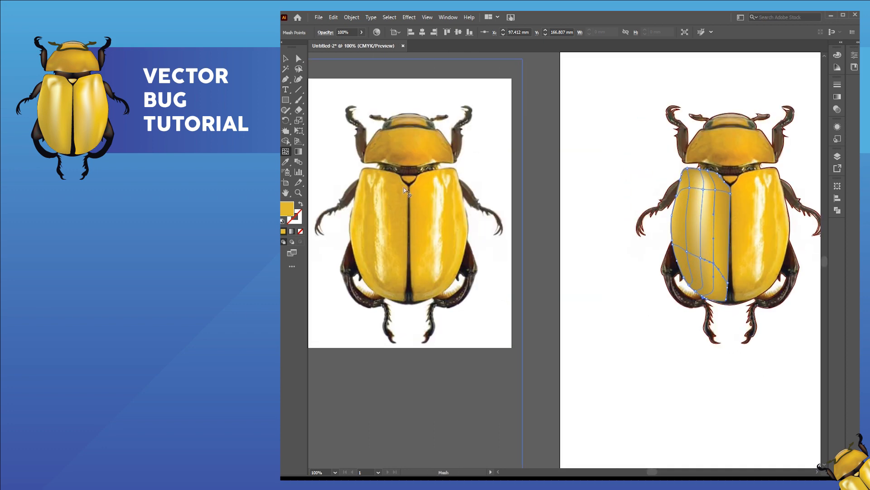
left_click(730, 194)
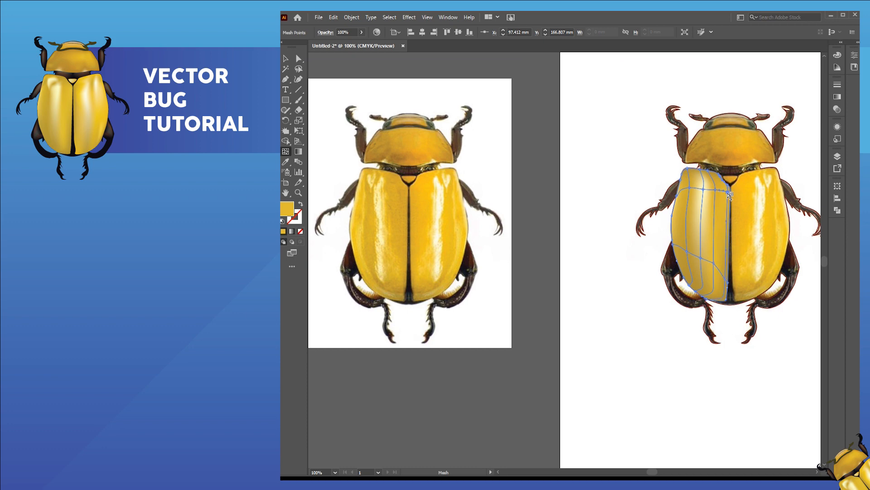
left_click(584, 217)
scroll(725, 217, "up", 5)
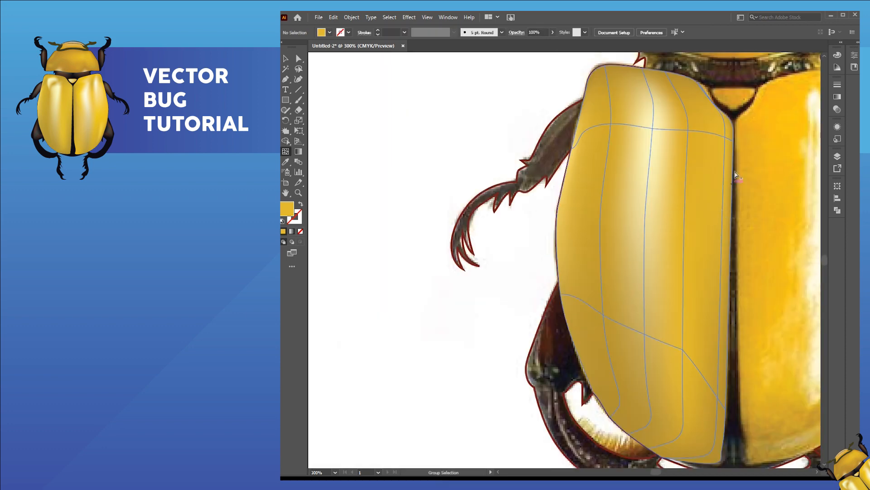
scroll(665, 266, "down", 3)
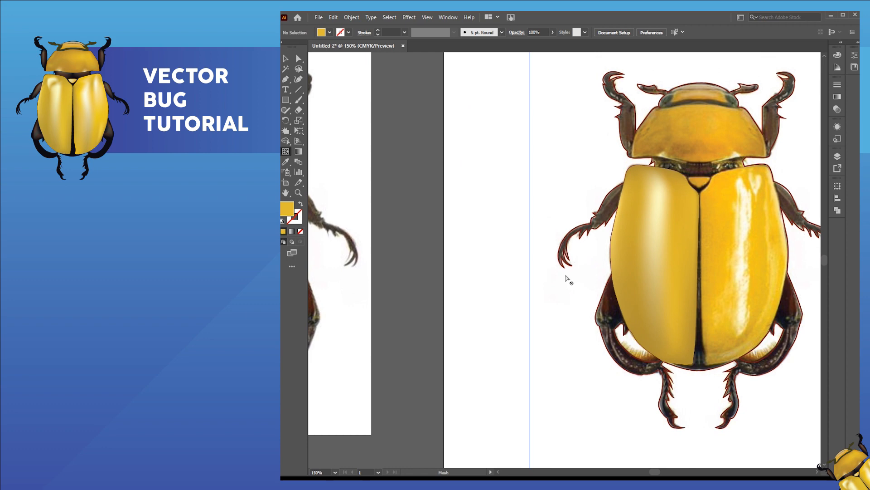
scroll(567, 278, "down", 2)
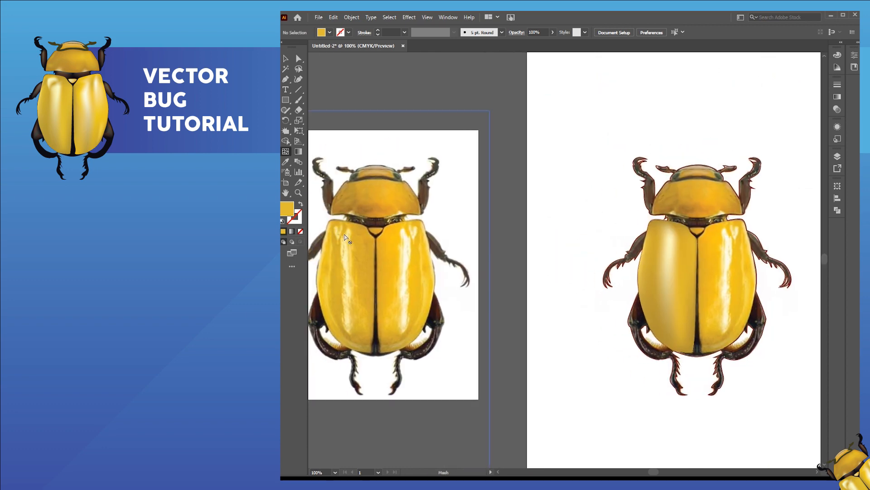
Add a mesh point near the wing's upper edge on the outer side of the highlight, coloured pale yellow sampled from the highlight
scroll(613, 239, "up", 3)
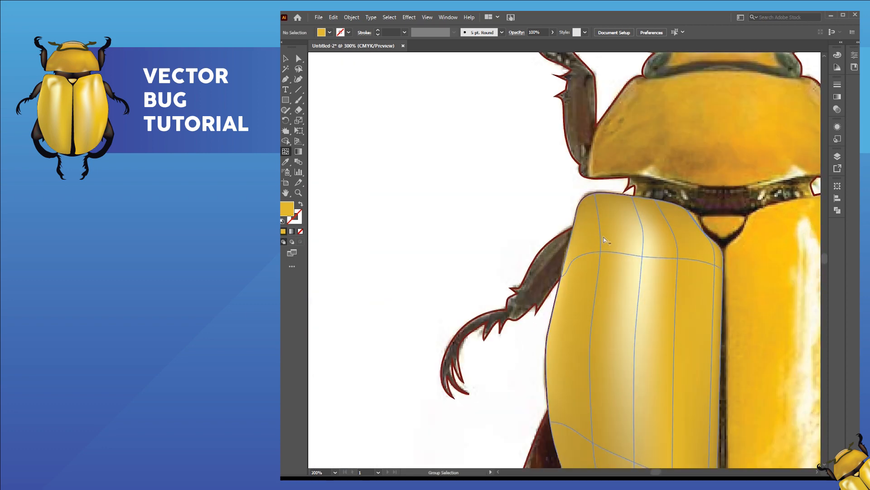
left_click(620, 227)
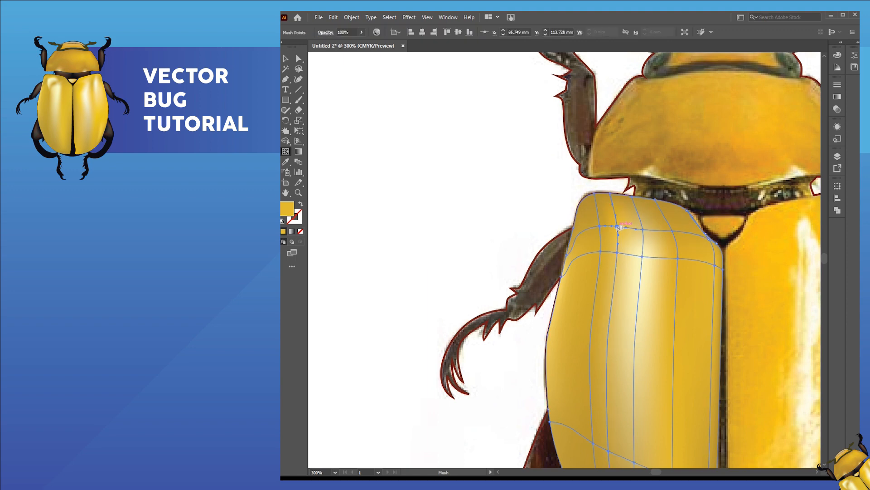
key("i")
left_click(644, 255)
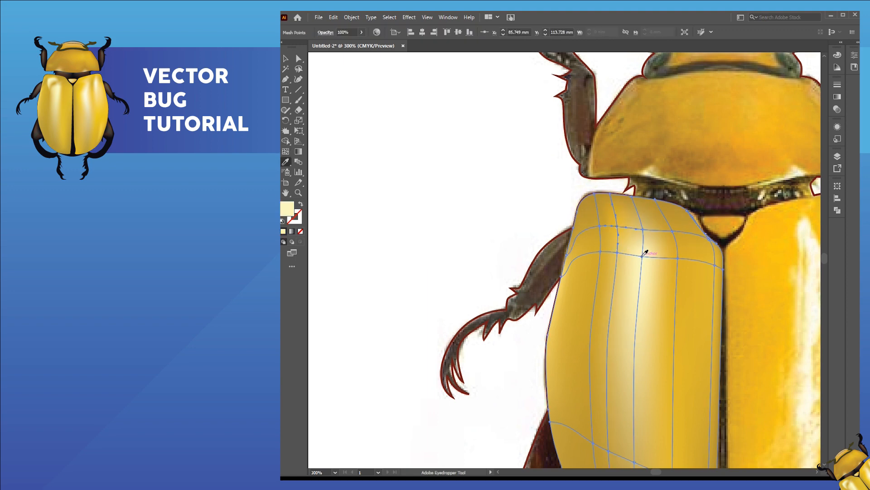
left_click(502, 234, "ctrl")
Add a mesh point between the two highlights and colour it and its diagonal neighbours dark gold sampled from the wing, separating the highlights
key("a")
key("u")
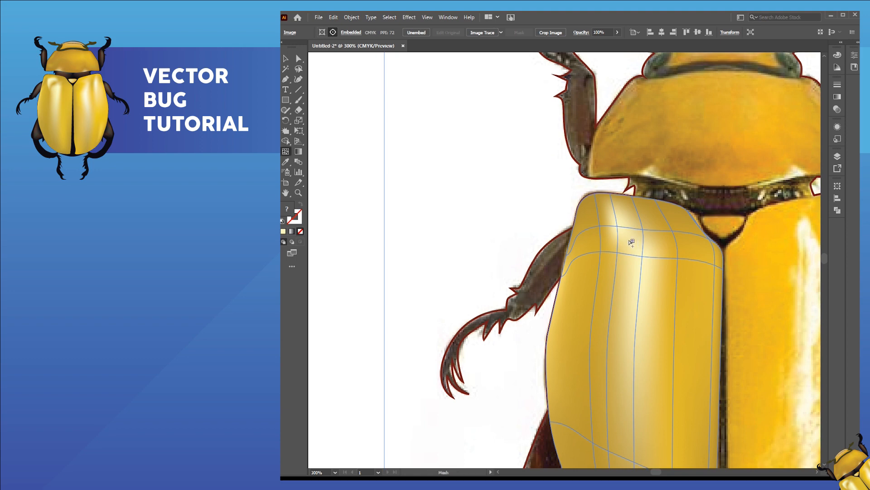
left_click(630, 241)
key("a")
left_click(643, 230, "shift")
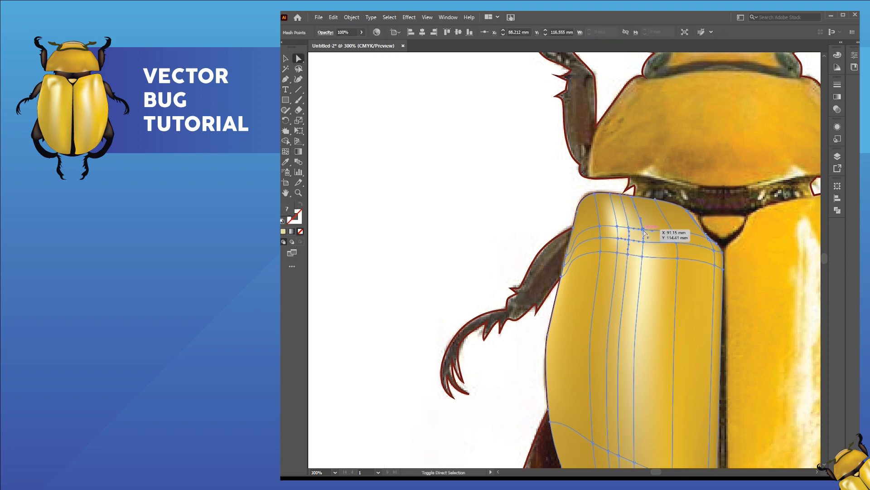
left_click(617, 253, "shift")
key("i")
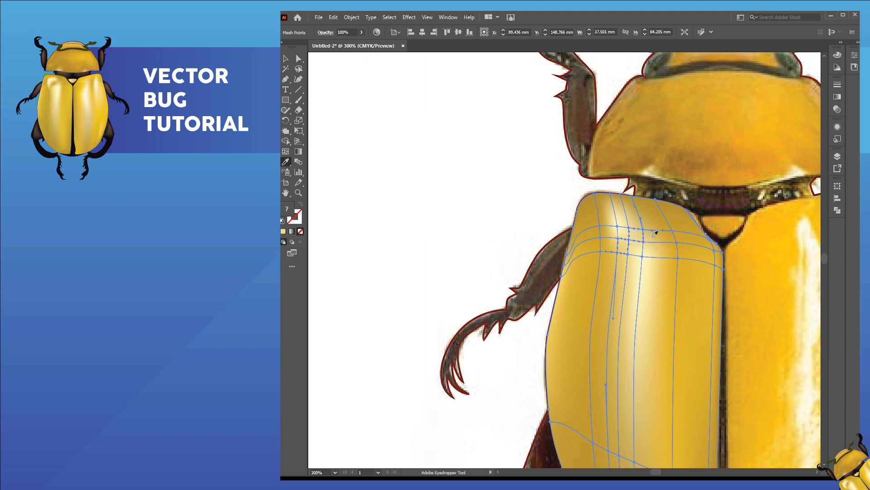
left_click(673, 231)
left_click(480, 238, "ctrl")
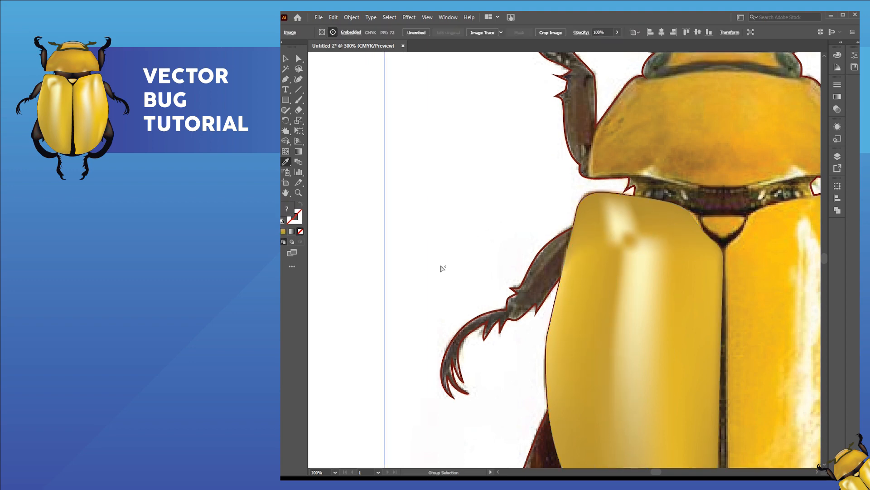
Shift the two mesh points on the outer side of the gap between the highlights towards the wing's outer edge
scroll(442, 267, "down", 2)
mouse_move(443, 274)
left_mouse_down()
mouse_move(685, 258)
mouse_move(519, 260)
left_mouse_up()
scroll(657, 244, "up", 3)
scroll(569, 235, "up", 2)
key("a")
left_click_drag(630, 252, 621, 262)
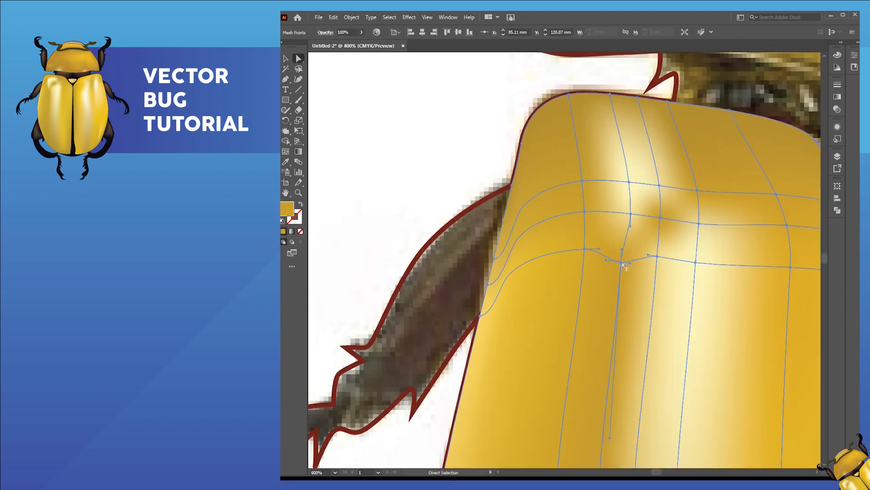
left_click_drag(630, 213, 616, 215)
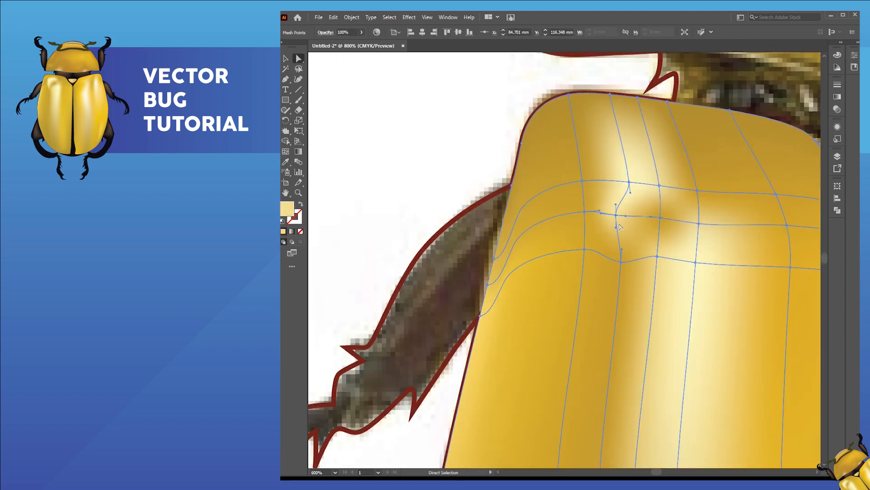
left_click_drag(622, 249, 622, 248)
key("ctrl+z")
Reposition the mesh points on the seam side of the gap to widen the upper highlight and push the lower highlight towards the seam
mouse_move(698, 191)
left_mouse_down()
mouse_move(710, 182)
mouse_move(674, 177)
left_mouse_up()
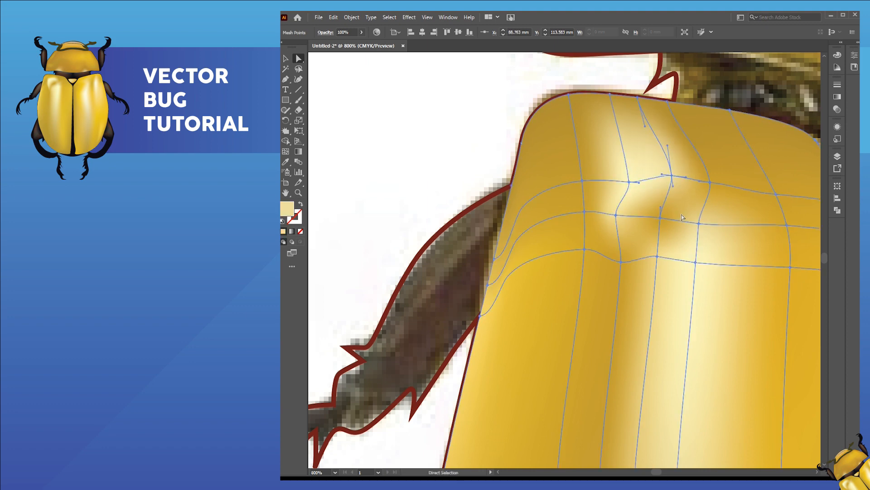
left_click_drag(699, 224, 712, 227)
mouse_move(658, 258)
left_mouse_down()
mouse_move(678, 286)
mouse_move(702, 258)
mouse_move(715, 262)
left_mouse_up()
left_click(434, 128)
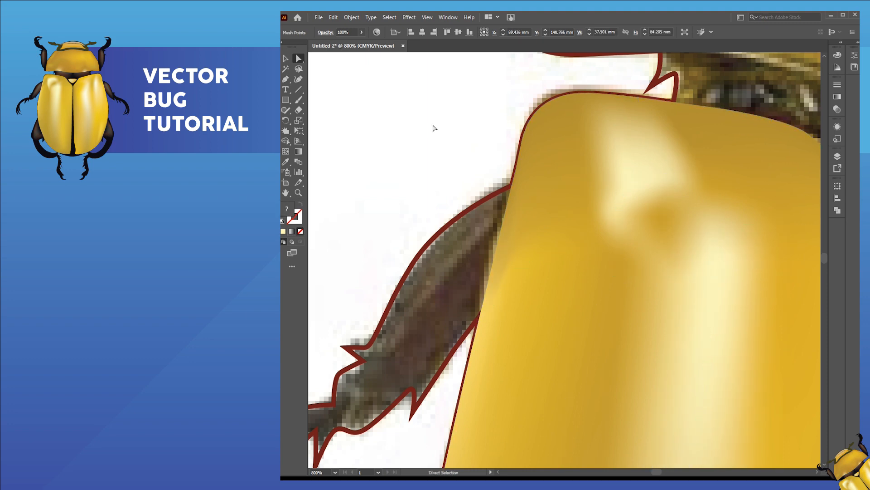
Move the mesh point above the gap up towards the seam and the point below it down towards the wing's outer edge
scroll(410, 173, "down", 5)
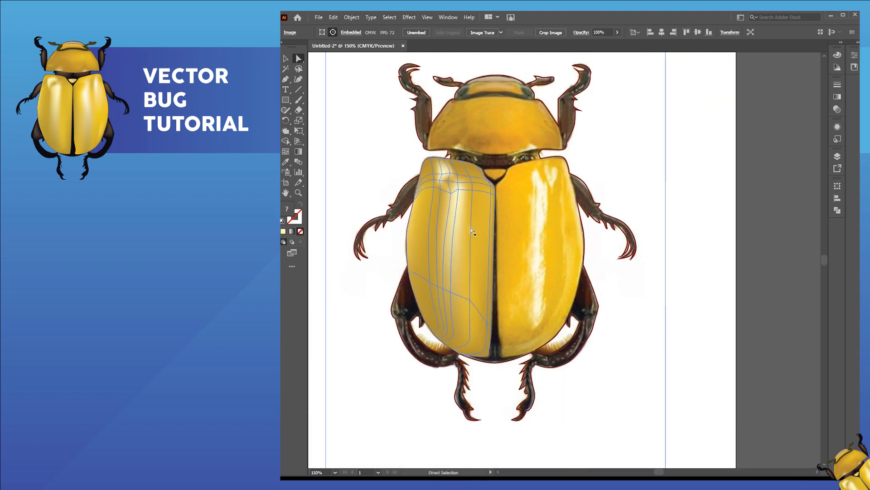
left_click_drag(472, 233, 728, 222)
left_click_drag(517, 233, 450, 251)
scroll(649, 191, "up", 5)
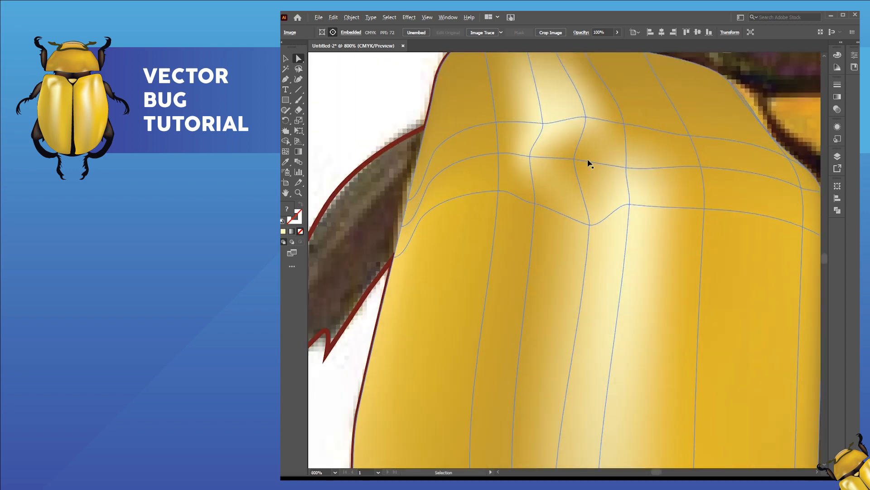
left_click_drag(584, 119, 594, 104)
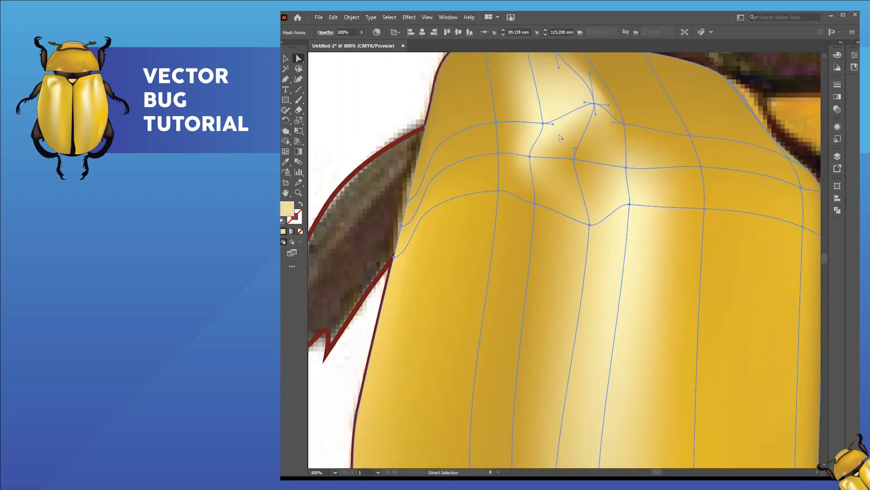
left_click_drag(590, 225, 557, 241)
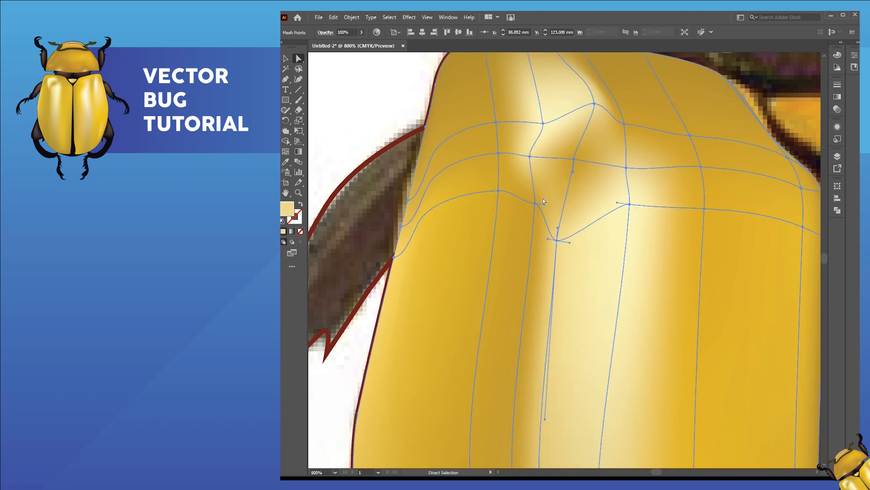
Shift the mesh points of the column beside the highlights towards the wing's outer edge along the three upper mesh rows
left_click_drag(534, 204, 479, 203)
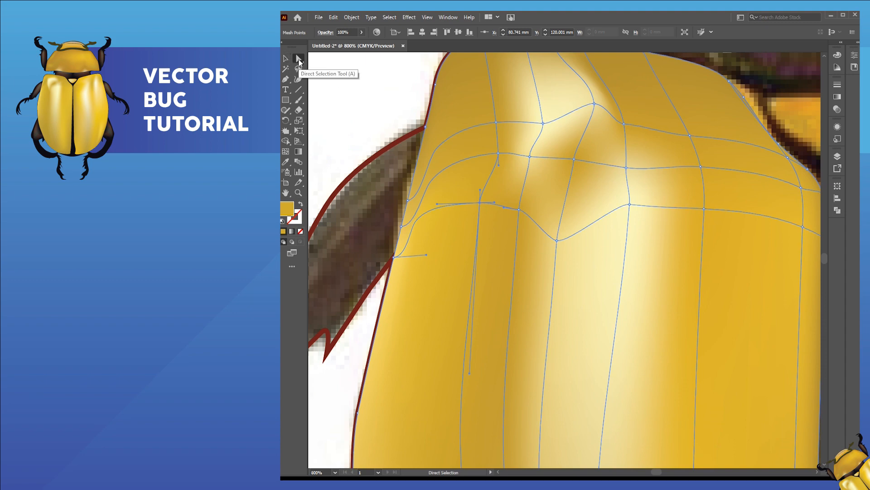
left_click_drag(498, 153, 480, 152)
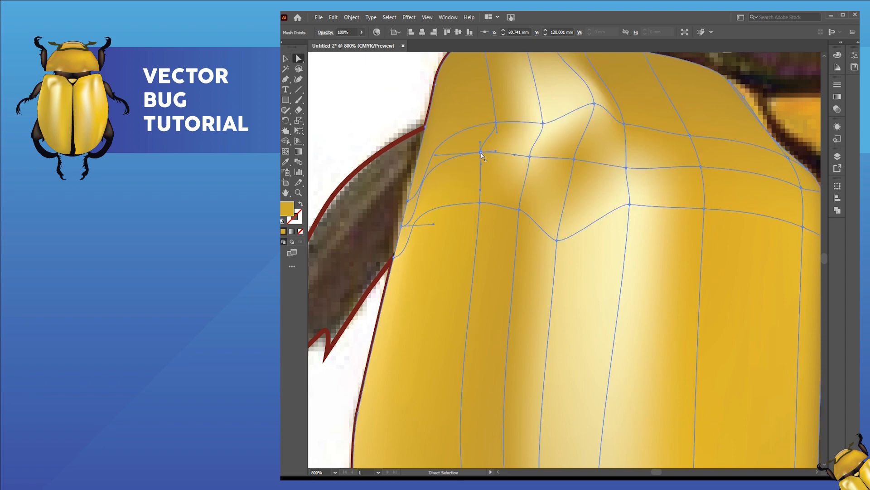
left_click_drag(496, 123, 472, 116)
Move the mesh point on the upper highlight's seam side towards the seam and bend the highlight's mesh line outward at the wing's upper edge
left_click_drag(624, 123, 651, 114)
scroll(587, 170, "up", 3)
left_click_drag(579, 141, 606, 146)
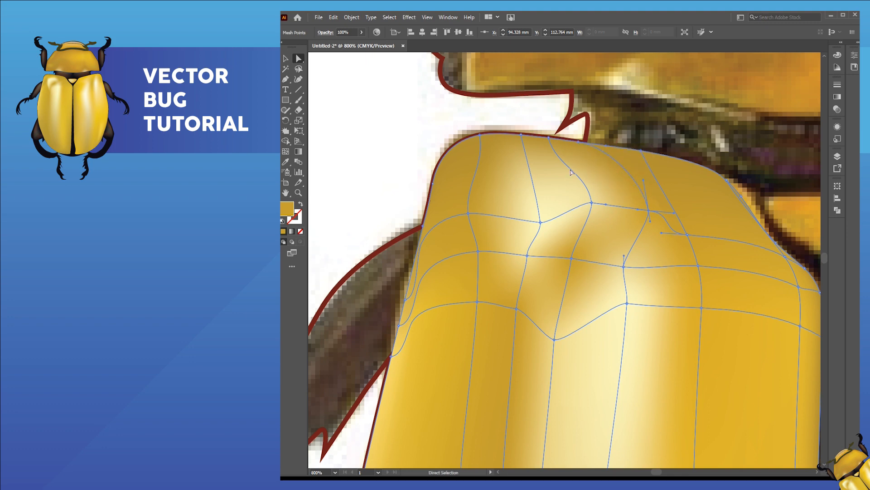
left_click(548, 138)
left_click_drag(557, 168, 575, 152)
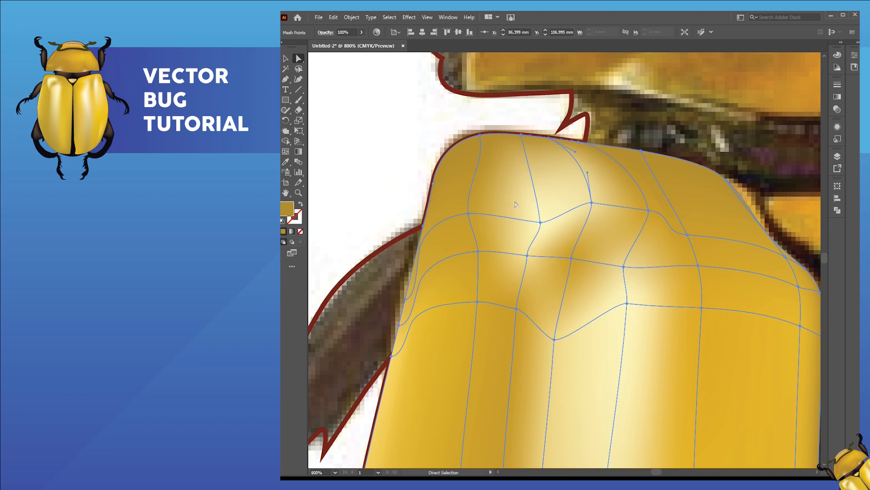
left_click(418, 130)
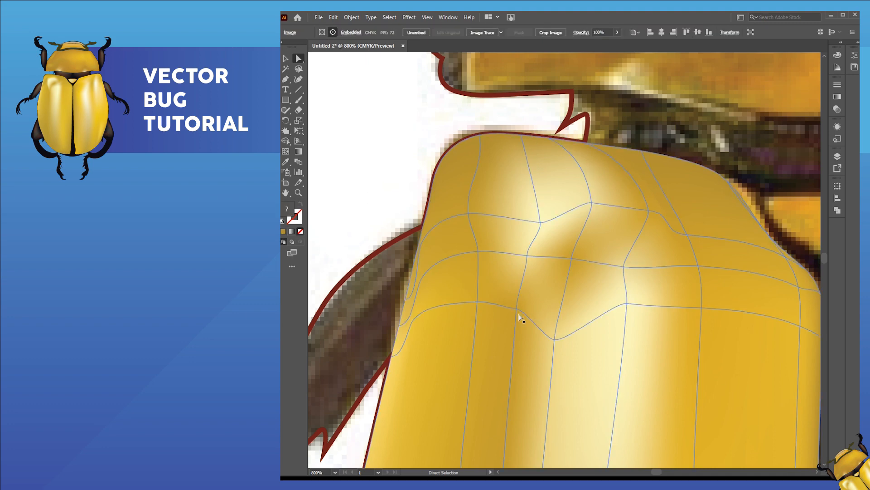
Move the mesh points on the outer-edge side of the gap, in the second and third rows, towards the wing's outer edge
left_click(518, 310)
left_click_drag(527, 312, 518, 321)
left_click_drag(479, 302, 466, 287)
left_click(469, 242)
left_click_drag(478, 252, 464, 251)
left_click(350, 150)
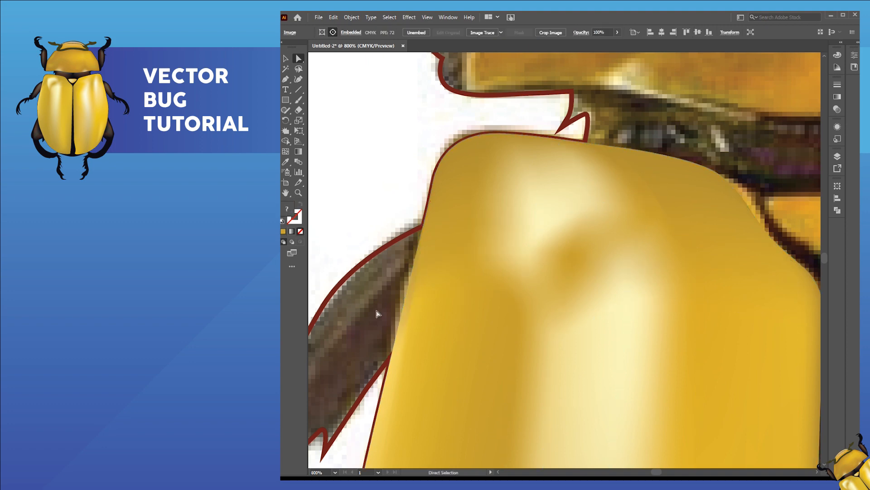
Raise the top-row mesh point on the seam side of the upper highlight and move it closer to the seam
left_click_drag(684, 240, 714, 211)
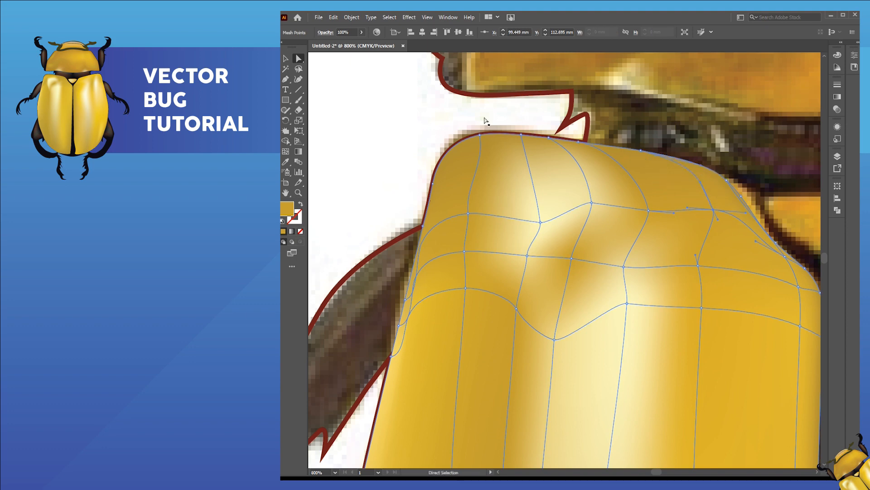
left_click(410, 142)
scroll(389, 215, "down", 1)
scroll(389, 215, "down", 5)
left_click_drag(370, 227, 663, 202)
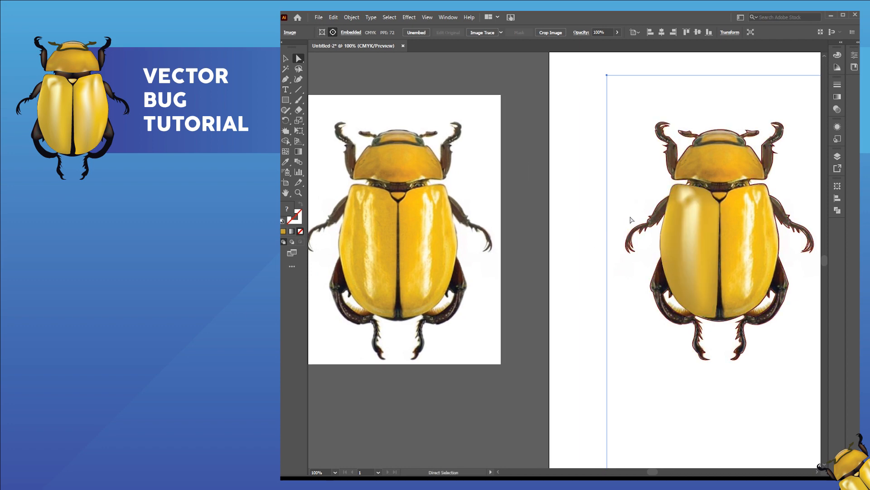
Move the third-row mesh point just below the gap up and towards the seam to tighten the break between the highlights
scroll(692, 225, "up", 4)
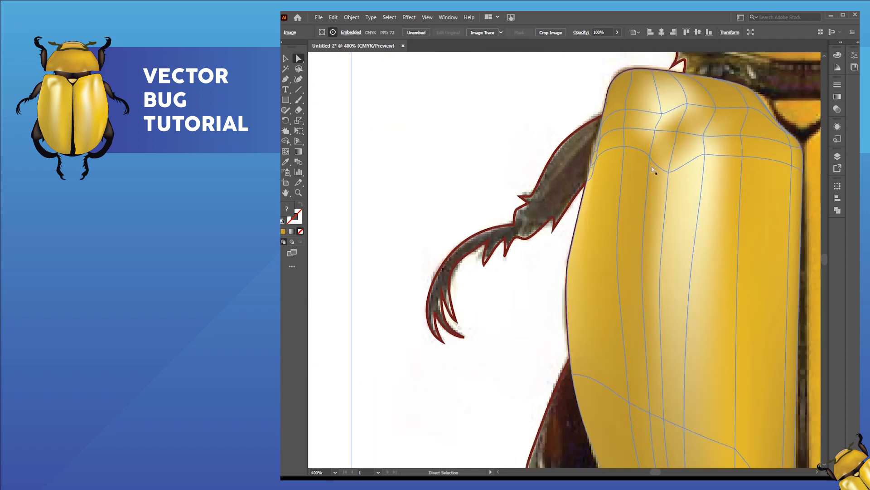
mouse_move(650, 157)
left_mouse_down()
mouse_move(646, 189)
mouse_move(666, 171)
mouse_move(657, 179)
mouse_move(664, 149)
left_mouse_up()
left_click(517, 123)
scroll(493, 179, "down", 3)
left_click_drag(455, 218, 649, 256)
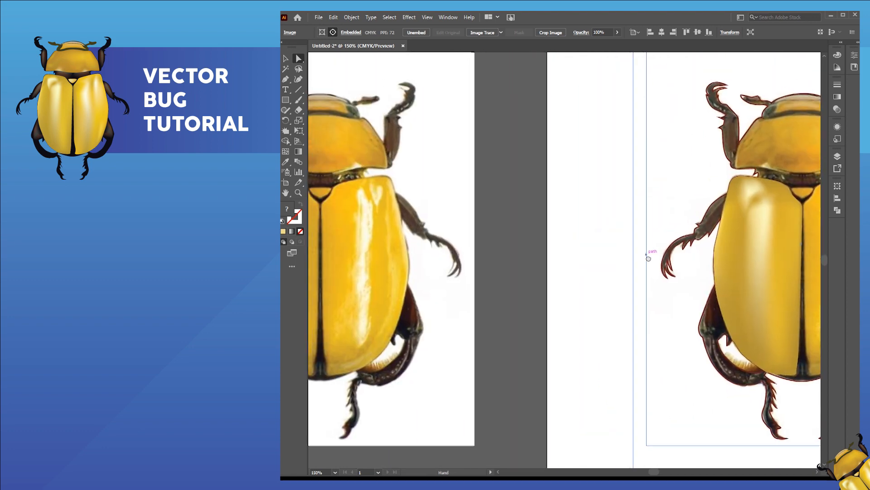
scroll(543, 253, "down", 1)
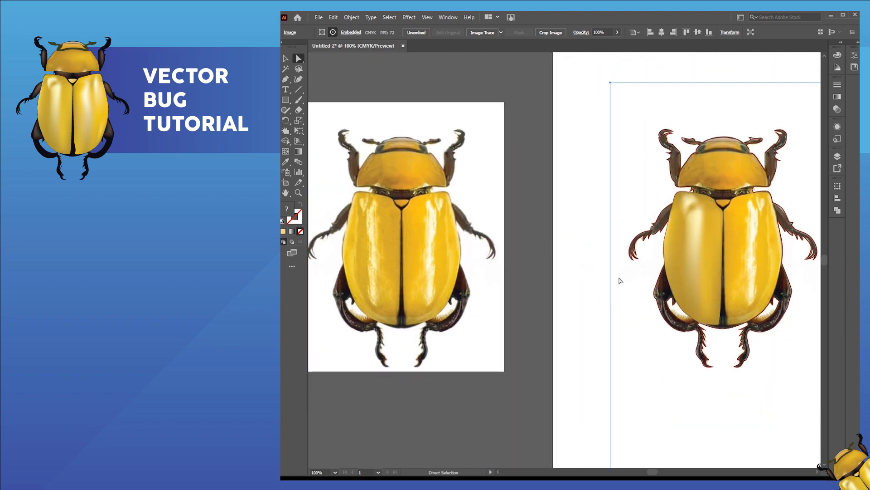
left_click(587, 219)
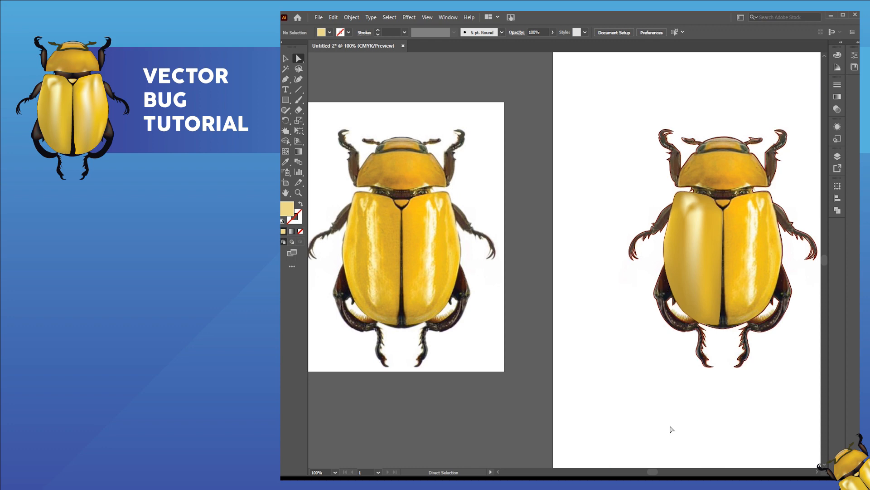
Start a pen shape over the right wing case, tracing its upper inner edge and the seam down to the wing's tip
left_click_drag(758, 235, 635, 262)
scroll(655, 263, "up", 2)
key("p")
left_click(620, 135)
left_click(588, 144)
left_click(573, 156)
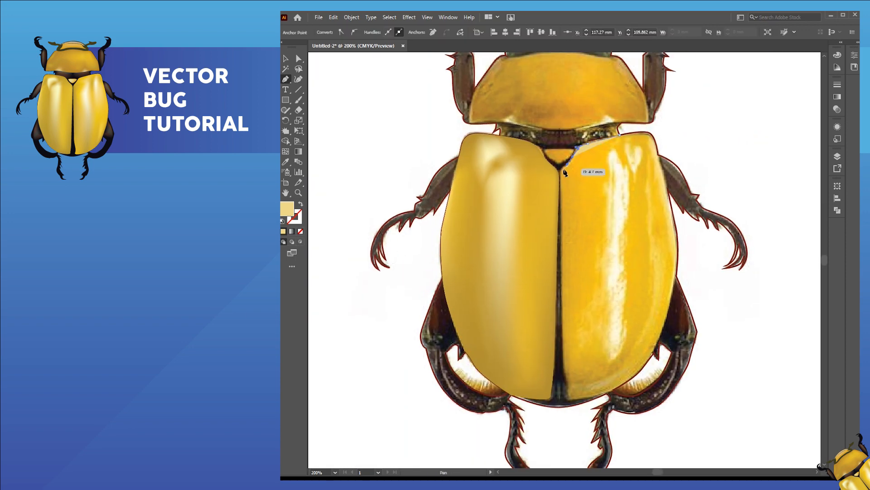
left_click(561, 172)
left_click(563, 339)
left_click(569, 386)
left_click(569, 399)
Continue the right wing shape loosely around the wing's lower and outer edges and close it at the top
left_click(607, 394)
left_click(641, 384)
left_click(670, 312)
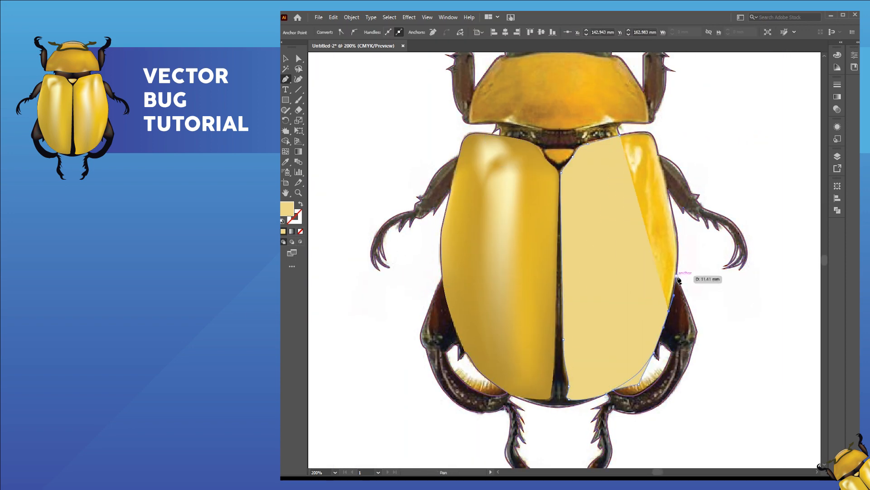
left_click(685, 257)
left_click(658, 155)
left_click(666, 142)
left_click(656, 126)
left_click(631, 127)
Trim the right wing shape to the beetle outline with the Intersect shape mode
left_click(711, 209)
left_click(837, 211)
left_click(768, 206)
key("Return")
left_click(707, 286, "shift")
left_click(768, 205)
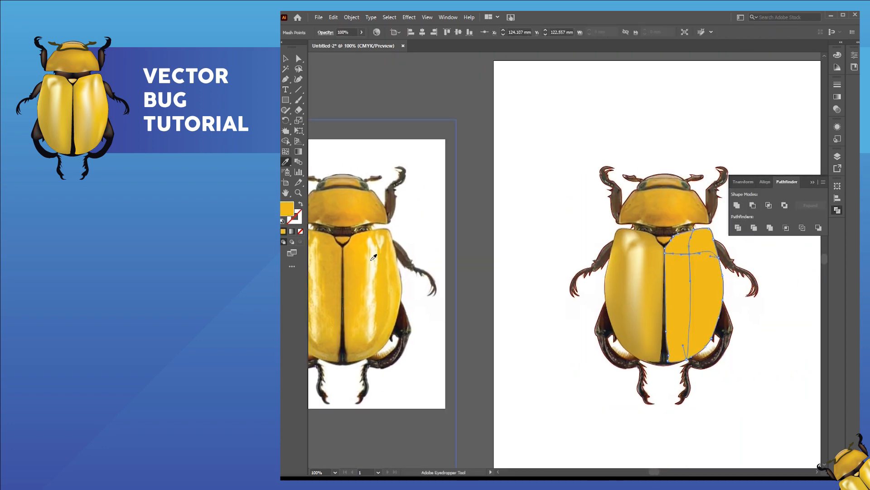
Build the right wing case's gradient mesh, colouring its mesh points with golds and a pale highlight sampled from the photo
left_click_drag(685, 354, 687, 362)
left_click(687, 361)
key("i")
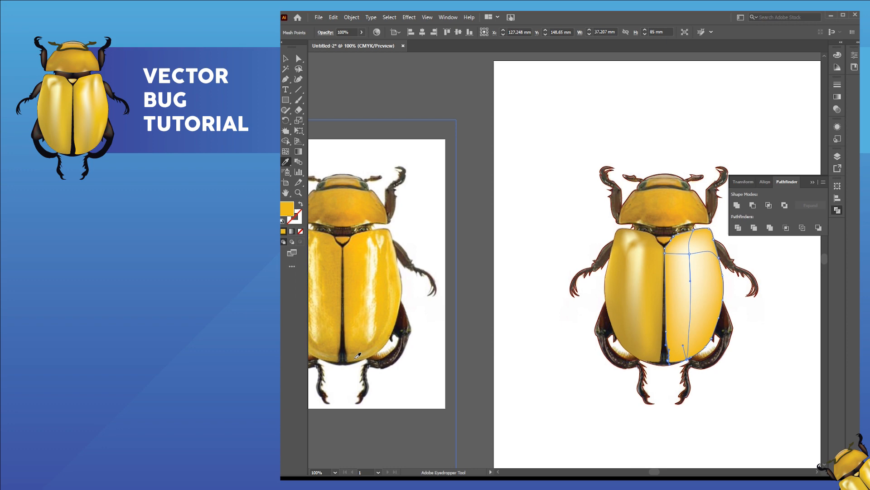
left_click(368, 353)
key("a")
key("u")
left_click(704, 304)
key("a")
key("u")
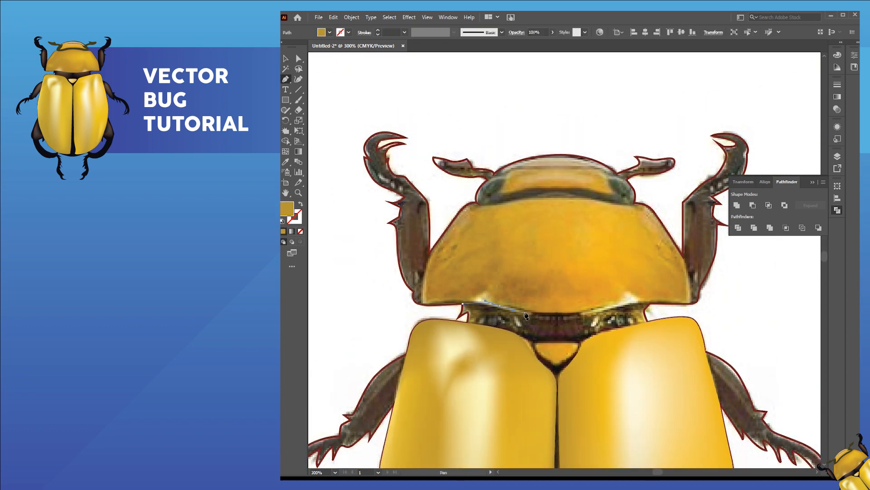
Trace the thorax plate behind the head with the Pen tool and trim the shape to the beetle outline
left_click(562, 314)
left_click(691, 308)
left_click(683, 256)
left_click(657, 201)
left_click(621, 205)
left_click(592, 199)
left_click(531, 203)
left_click(471, 204)
left_click(428, 254)
left_click(421, 303)
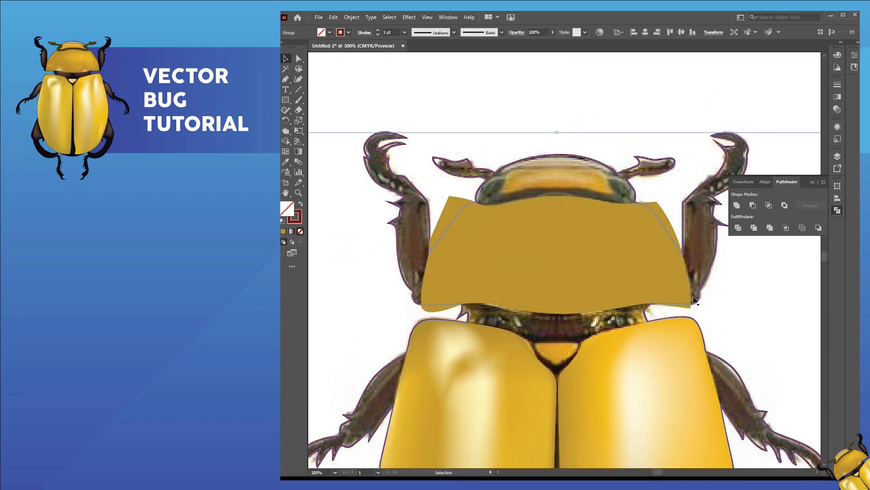
left_click(737, 205)
left_click(641, 257)
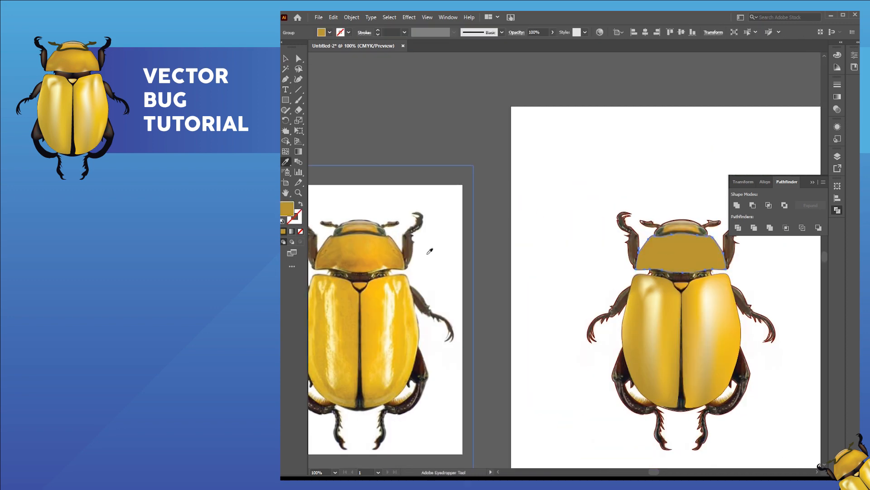
Give the thorax plate a gradient mesh and colour its mesh points with golds sampled from the photo
left_click(400, 256)
left_click(399, 256)
key("u")
left_click(652, 257)
key("i")
left_click(330, 256)
key("a")
left_click(651, 269)
key("i")
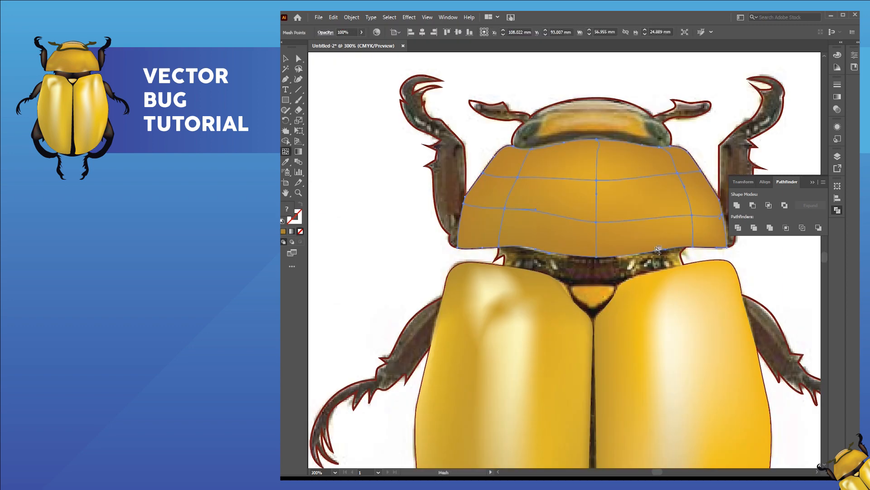
Add mesh lines near the thorax plate's lower edge for two small pale cream highlights
left_click(555, 240, "ctrl")
left_click(554, 240)
left_click(634, 243)
left_click(674, 240)
key("a")
left_click(554, 252)
scroll(554, 254, "down", 2)
left_click_drag(404, 282, 544, 310)
Trace the yellow patch on the head with the Pen tool as a closed shape
key("i")
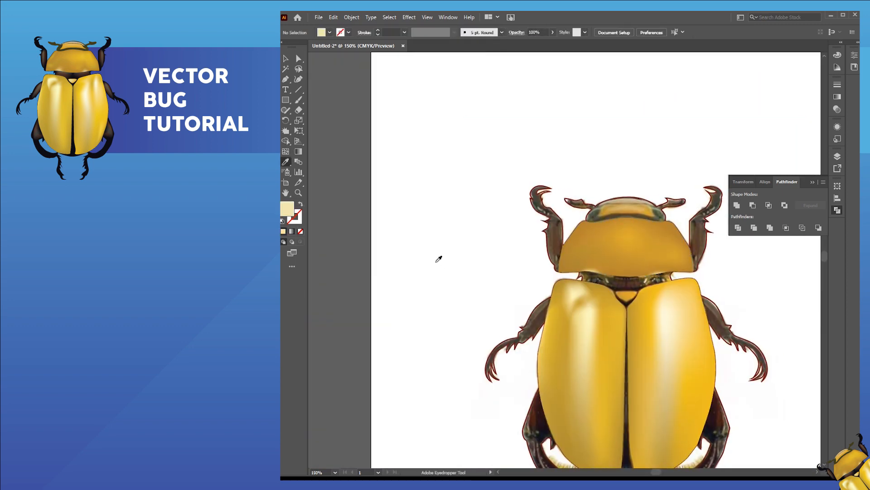
key("p")
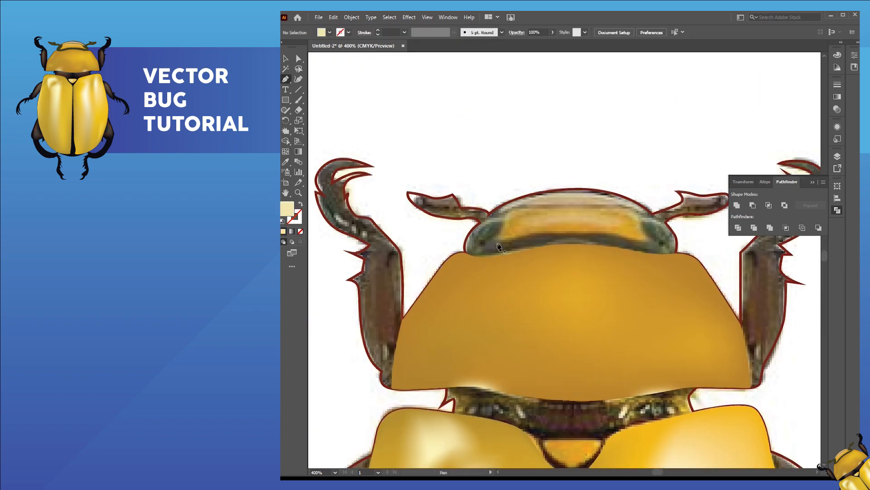
left_click(492, 244)
left_click(588, 232)
left_click(662, 242)
left_click(606, 207)
left_click(493, 244)
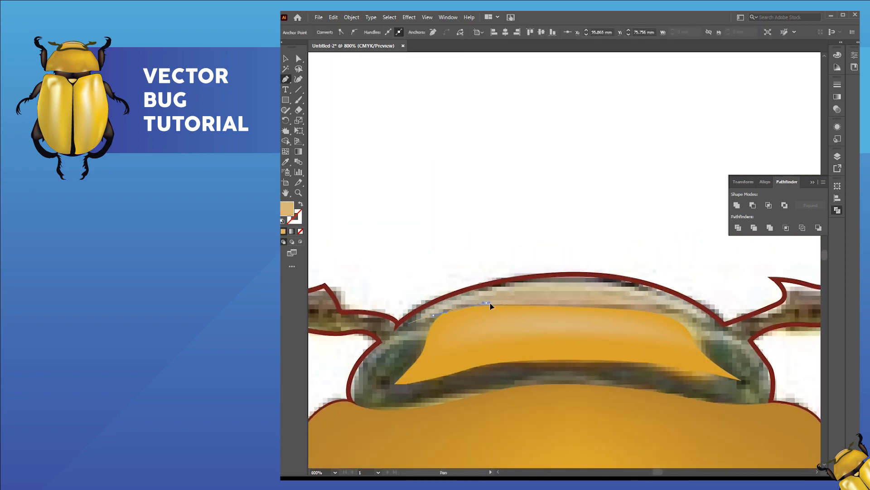
Trace the pale band above the head's yellow patch and fill it with a beige sampled from the photo
left_click_drag(490, 306, 551, 304)
left_click_drag(650, 310, 674, 316)
left_click(713, 338)
left_click_drag(626, 287, 526, 282)
left_click(409, 324)
scroll(435, 326, "down", 6)
key("i")
scroll(636, 329, "up", 5)
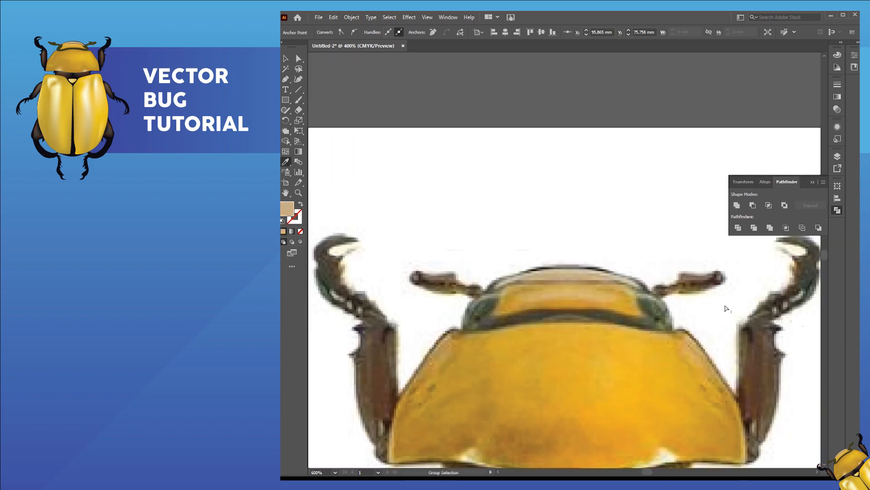
scroll(535, 182, "down", 4)
left_click(545, 268)
Trace the small triangular plate between the wing cases and fill it with an orange-gold sampled from the photo
scroll(503, 216, "up", 5)
left_click(581, 215)
left_click(684, 232)
left_click_drag(633, 272, 623, 273)
left_click(583, 235)
left_click(581, 215)
scroll(592, 249, "down", 7)
key("i")
scroll(499, 297, "up", 4)
left_click(538, 285)
scroll(499, 298, "down", 4)
scroll(575, 321, "up", 3)
left_click_drag(575, 321, 555, 284)
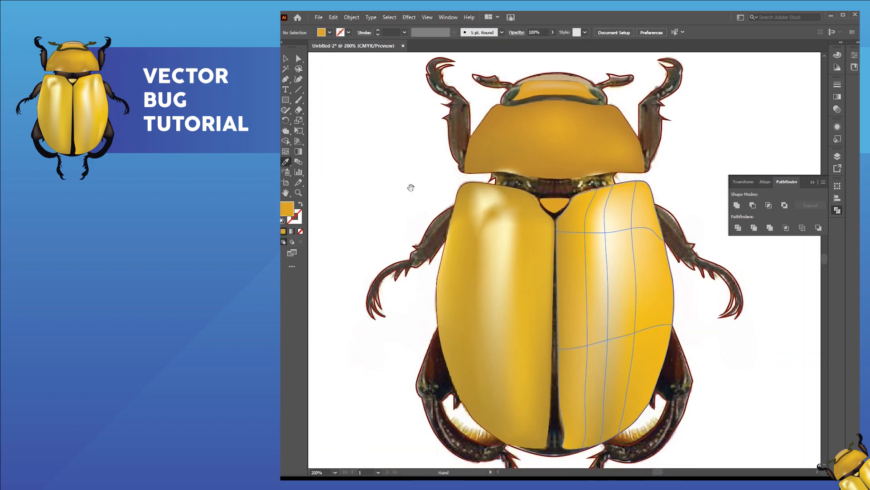
Try to shift a mesh point near the centre of the thorax plate, and undo the move
left_click(286, 58)
left_click(458, 218)
mouse_move(457, 228)
left_mouse_down()
mouse_move(479, 209)
mouse_move(472, 233)
left_mouse_up()
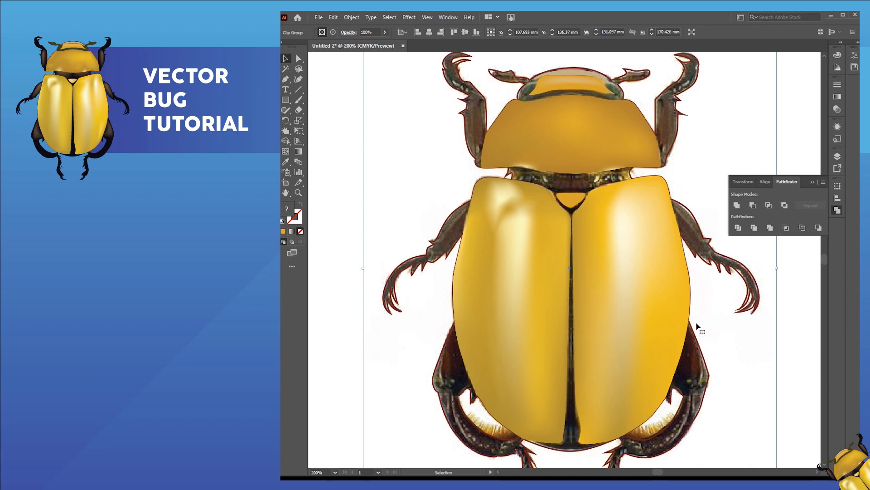
left_click_drag(654, 313, 666, 303)
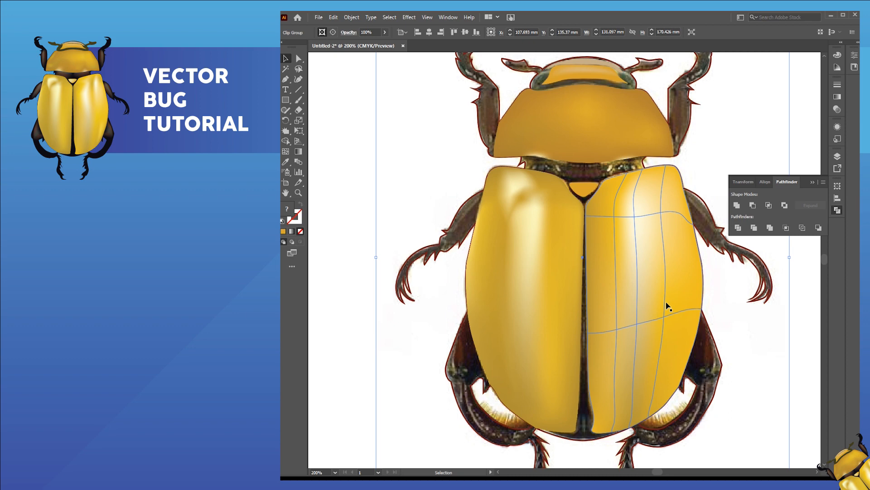
left_click(298, 58)
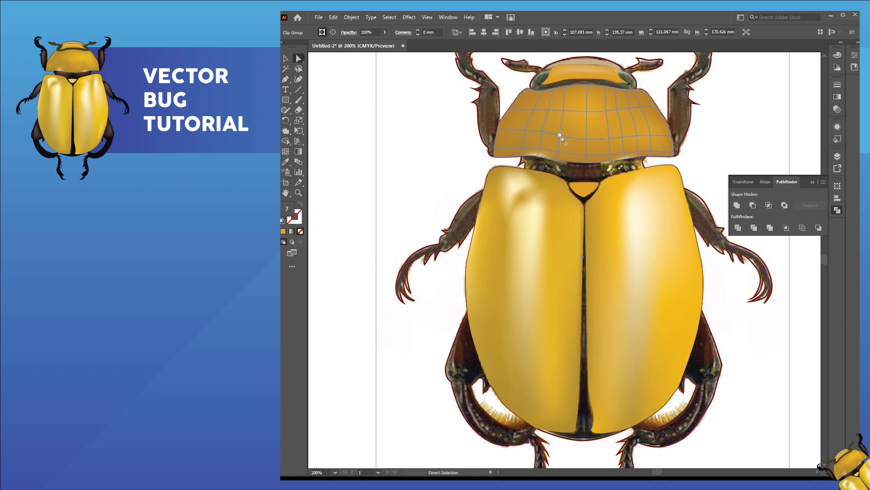
left_click(561, 136)
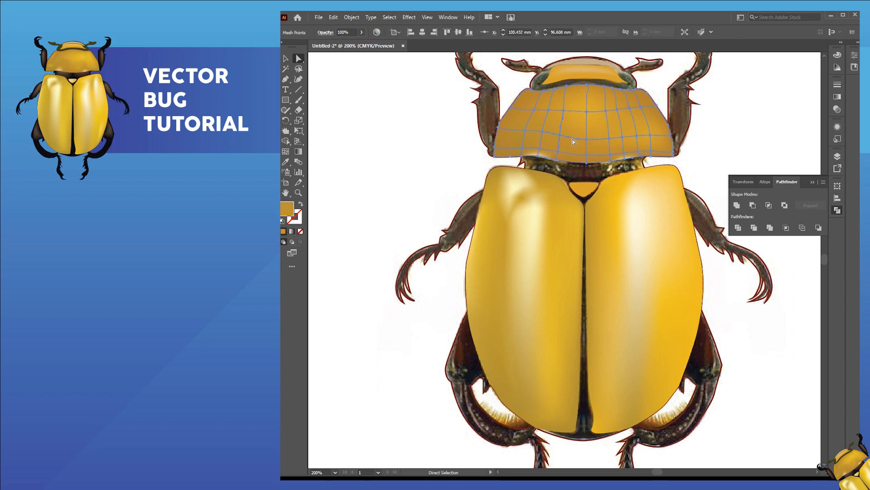
left_click_drag(586, 116, 578, 119)
key("ctrl+z")
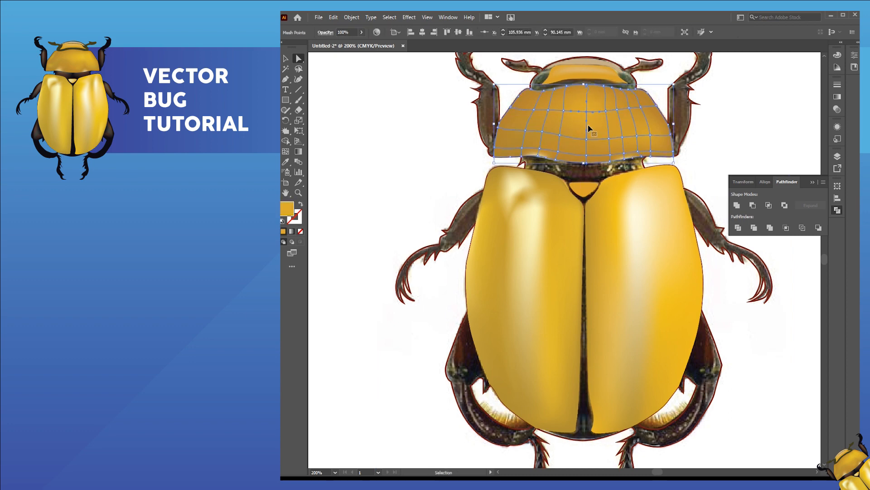
Swap the beetle outline's fill and stroke to fill the legs and body silhouette with the outline's dark red
left_click(442, 135)
scroll(529, 313, "down", 1)
left_click_drag(596, 333, 597, 303)
scroll(613, 304, "down", 1)
left_click_drag(676, 321, 661, 335)
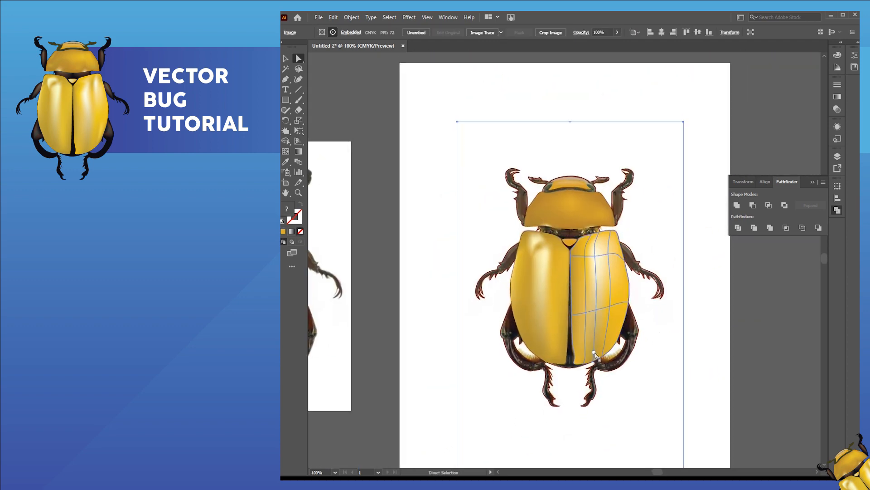
scroll(594, 354, "up", 1)
left_click_drag(593, 350, 599, 341)
key("v")
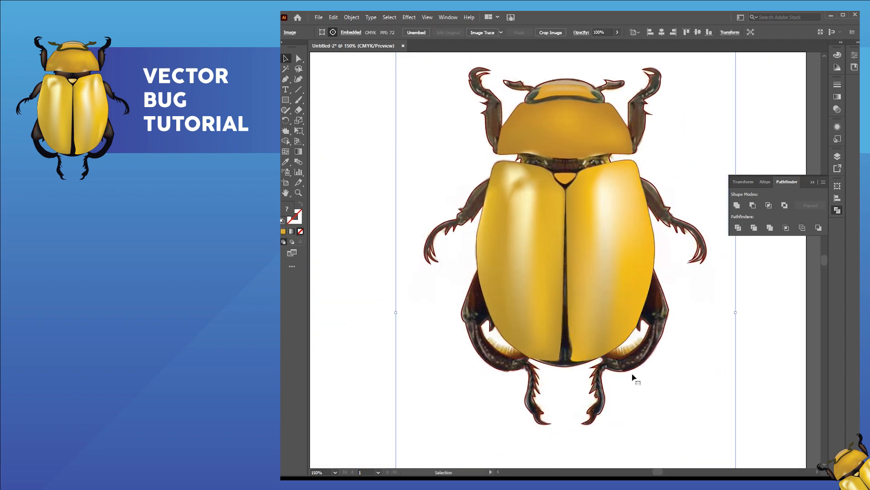
left_click(635, 373)
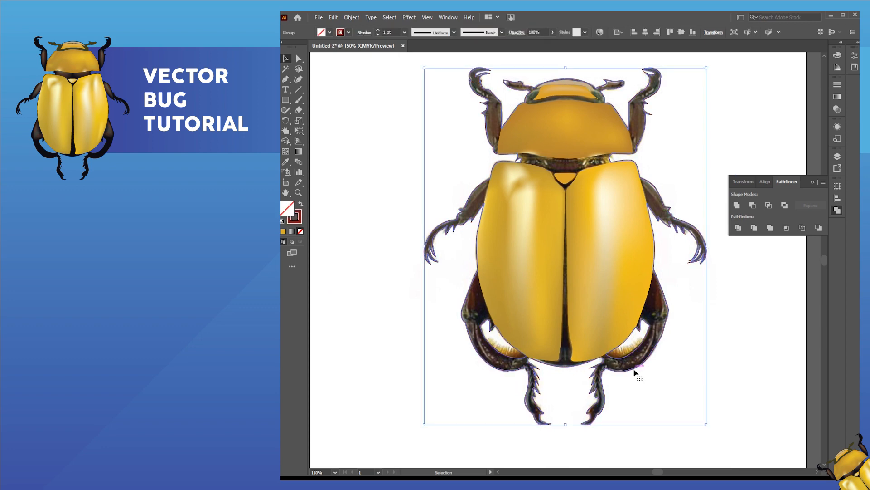
left_click(300, 207)
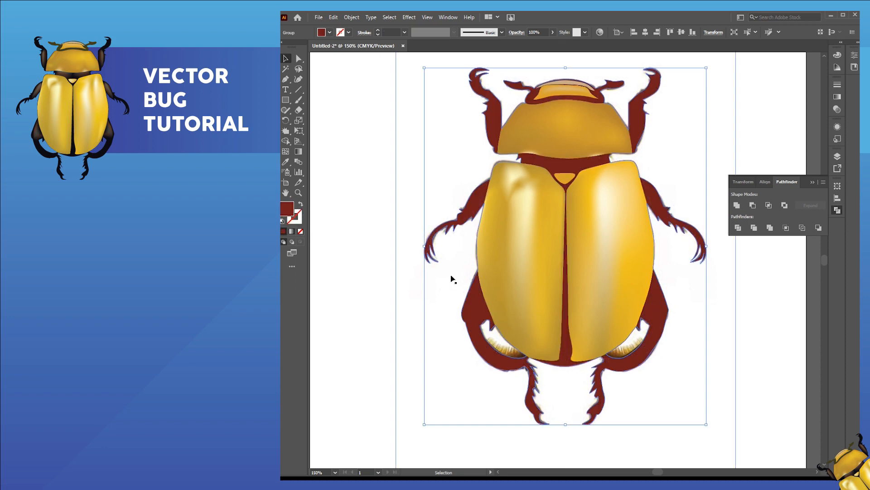
left_click(769, 339)
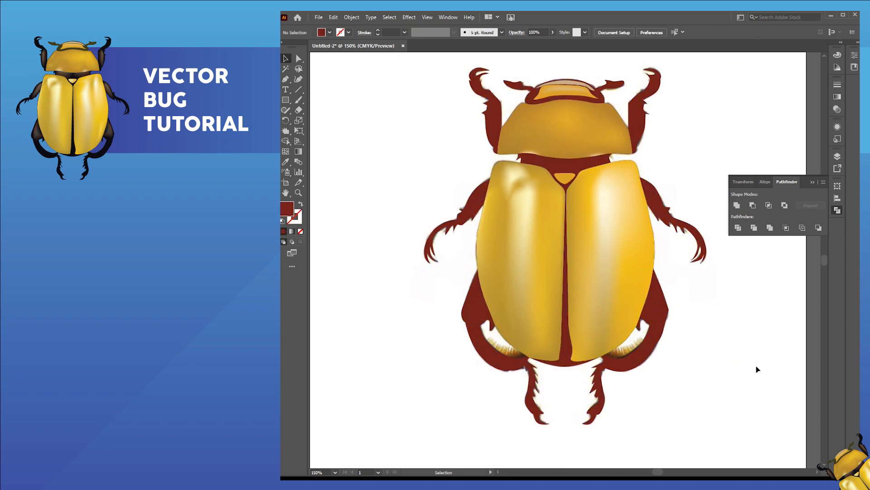
Recolour the beetle silhouette with a near-black sampled from the hind leg in the photo
scroll(696, 364, "down", 1)
left_click_drag(630, 375, 716, 349)
left_click_drag(537, 347, 516, 351)
left_click(611, 308)
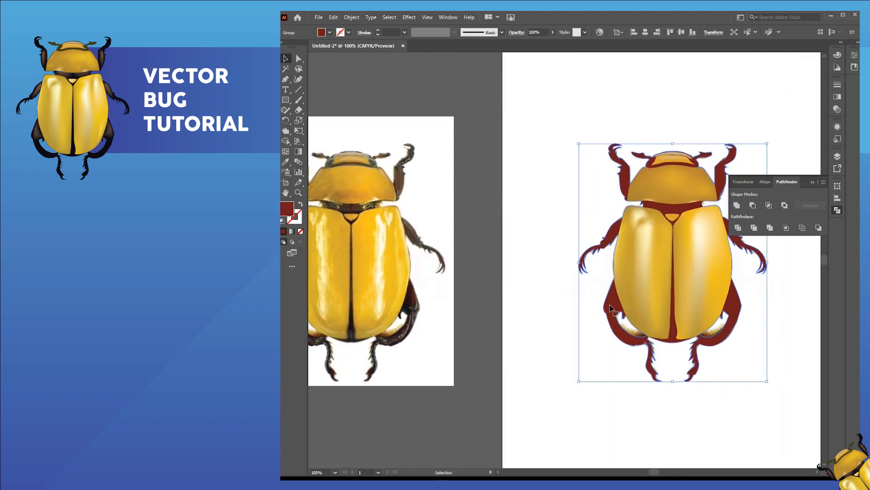
key("i")
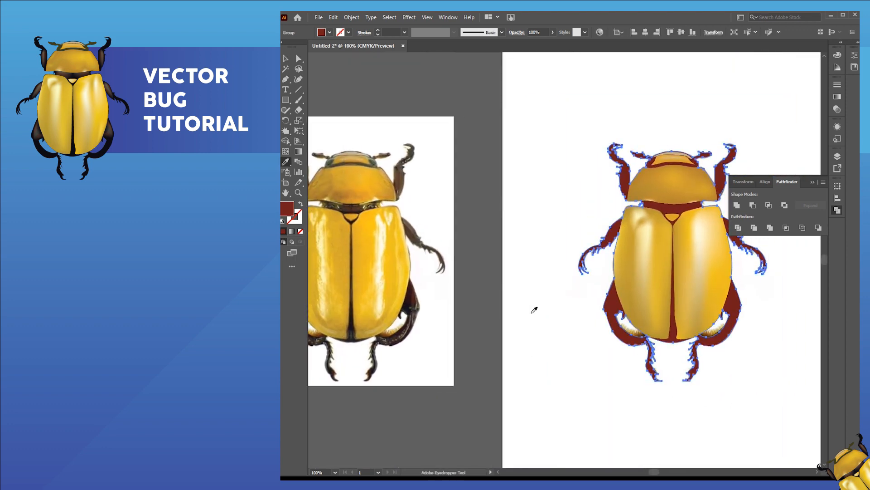
left_click(409, 303)
key("ctrl+shift+a")
Delete the reference photo lying behind the beetle artwork, keeping the copy beside the artboard
left_click_drag(540, 311, 472, 305)
key("v")
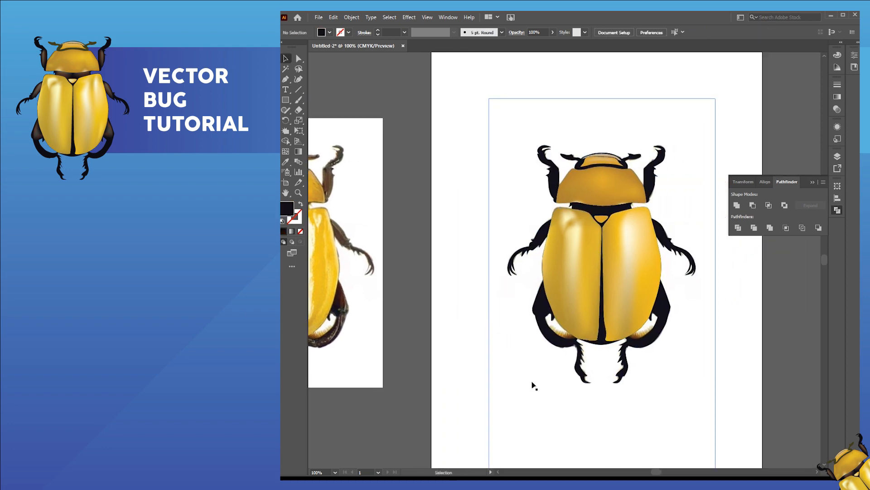
left_click_drag(535, 376, 643, 383)
key("Delete")
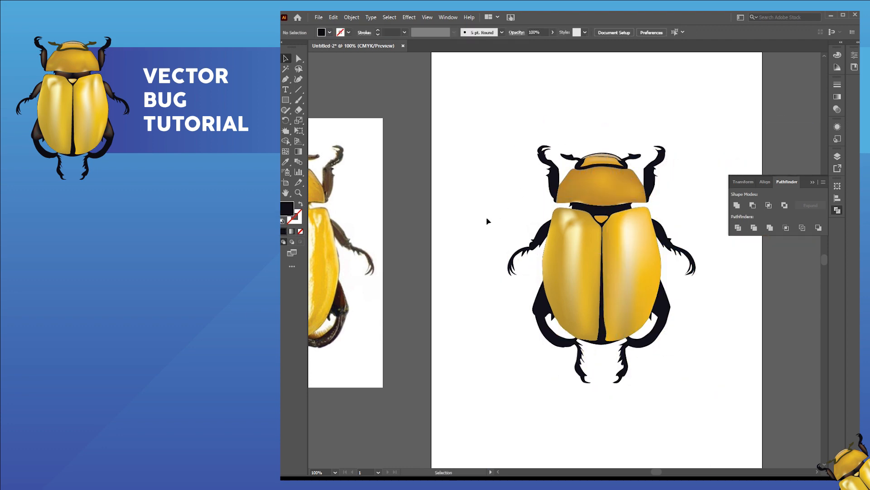
Collapse the Pathfinder options to clear the view of the illustration
left_click_drag(451, 239, 505, 230)
left_click(814, 182)
left_click_drag(622, 219, 644, 219)
scroll(643, 219, "down", 2)
scroll(611, 226, "up", 8)
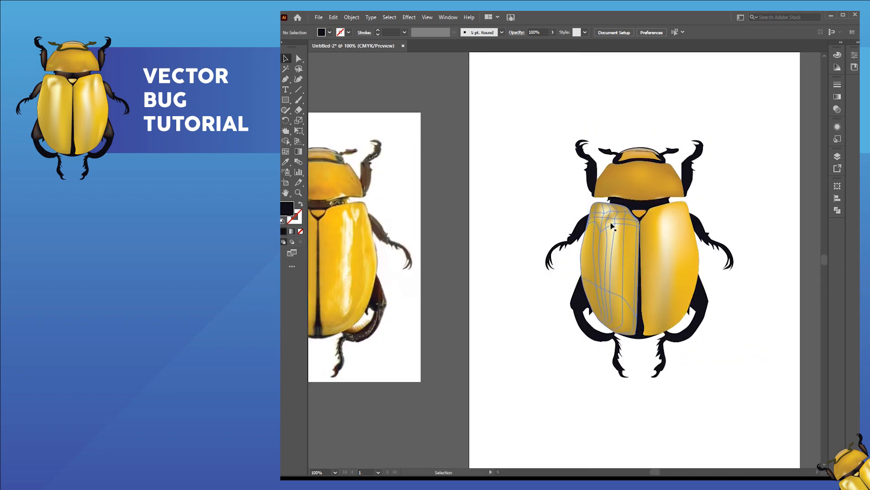
Examine the illustrated beetle's wing cases, thorax and hind legs against the reference photo
scroll(599, 267, "up", 2)
scroll(408, 351, "down", 1)
left_click_drag(407, 352, 632, 288)
scroll(468, 377, "down", 6)
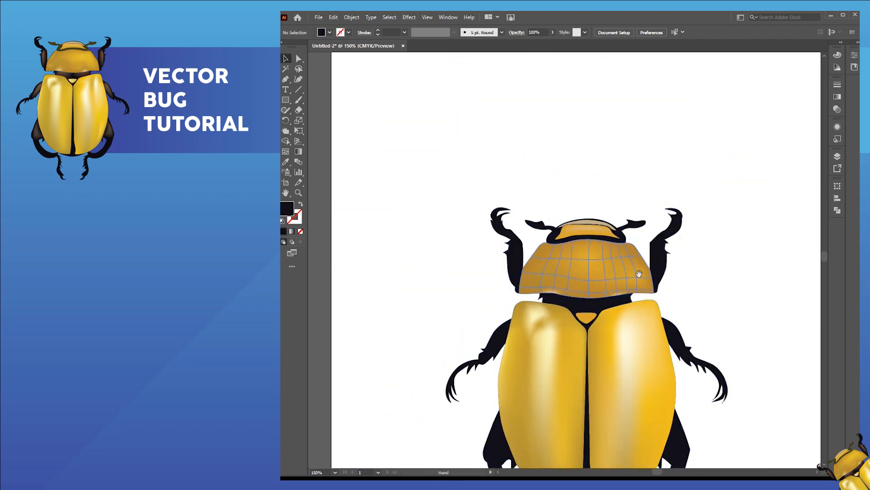
scroll(606, 330, "up", 4)
scroll(597, 369, "down", 4)
scroll(585, 272, "up", 2)
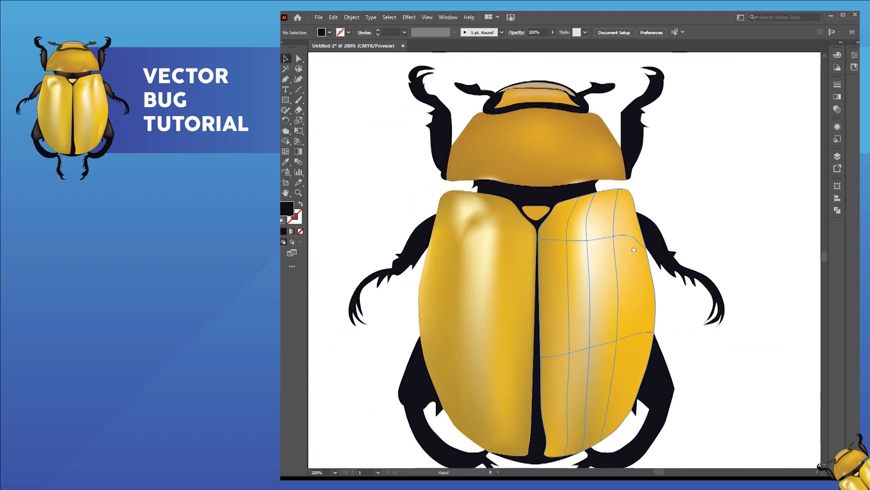
scroll(655, 249, "down", 3)
left_click_drag(644, 255, 628, 287)
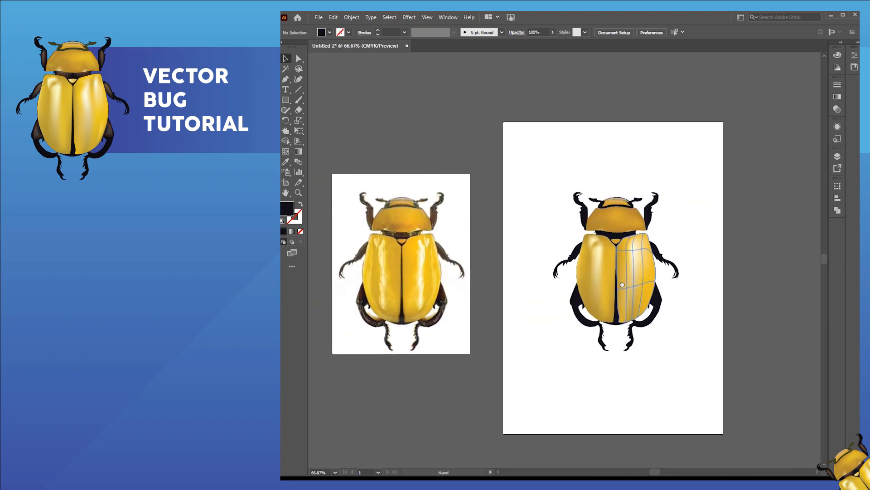
scroll(621, 284, "up", 1)
left_click_drag(534, 287, 640, 305)
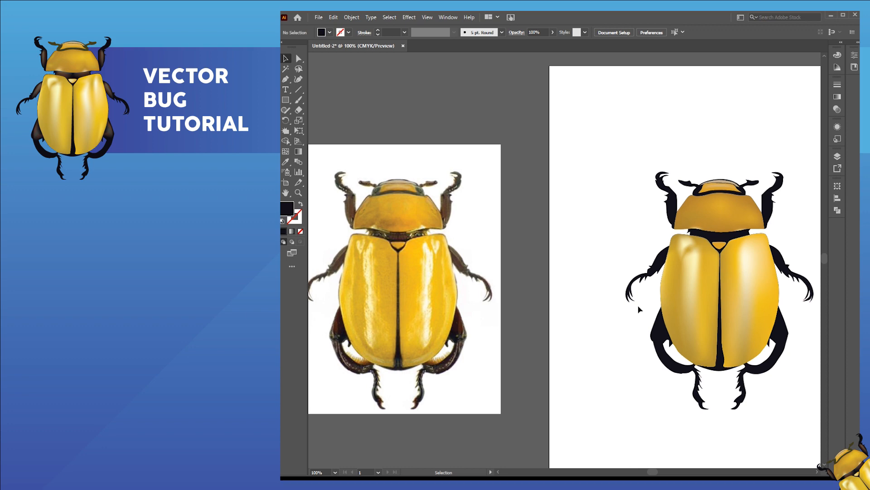
scroll(445, 342, "up", 5)
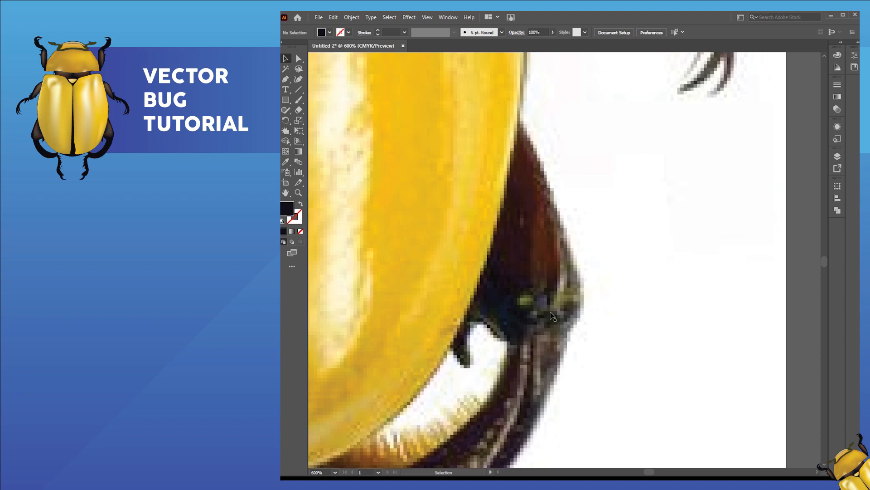
scroll(544, 323, "down", 5)
scroll(788, 272, "up", 3)
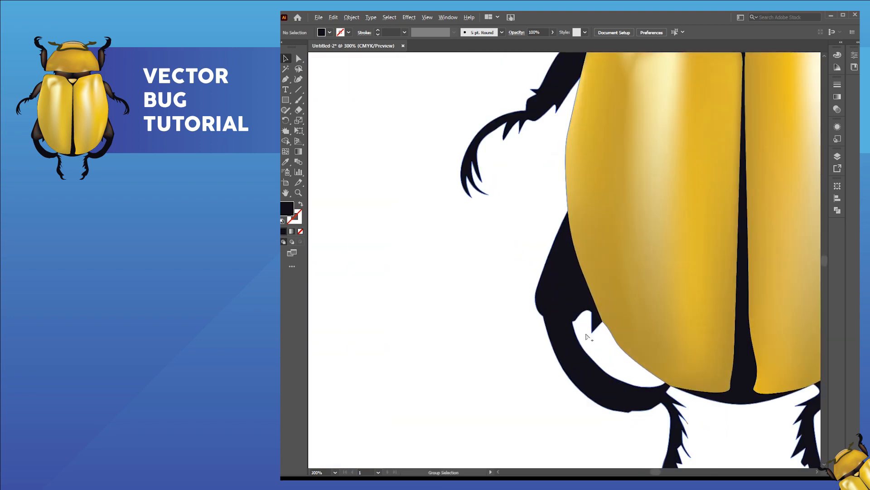
scroll(501, 317, "down", 3)
scroll(540, 320, "up", 4)
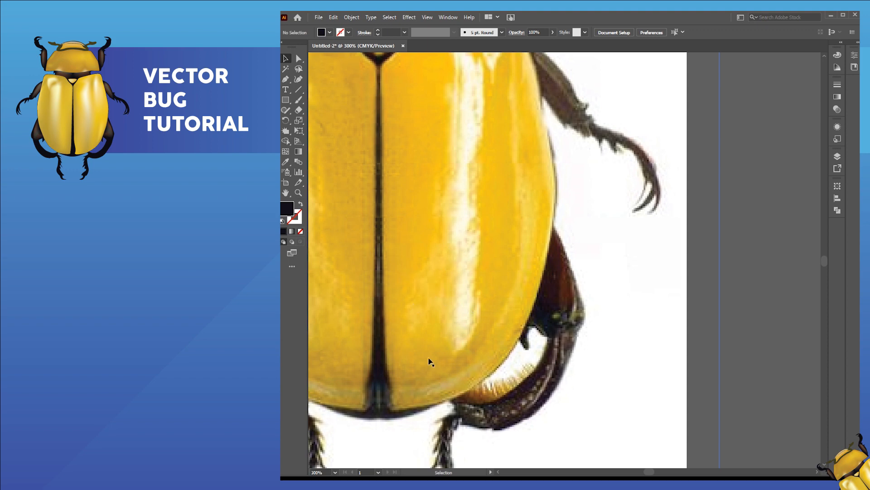
Move the reference photo horizontally about 108 mm so that it sits close beside the illustrated beetle
key("ctrl+minus")
key("ctrl+minus")
left_click_drag(651, 313, 481, 315)
mouse_move(615, 282)
left_mouse_down()
mouse_move(630, 334)
mouse_move(591, 358)
mouse_move(643, 373)
left_mouse_up()
left_click_drag(679, 240, 630, 259)
left_click_drag(377, 257, 633, 256)
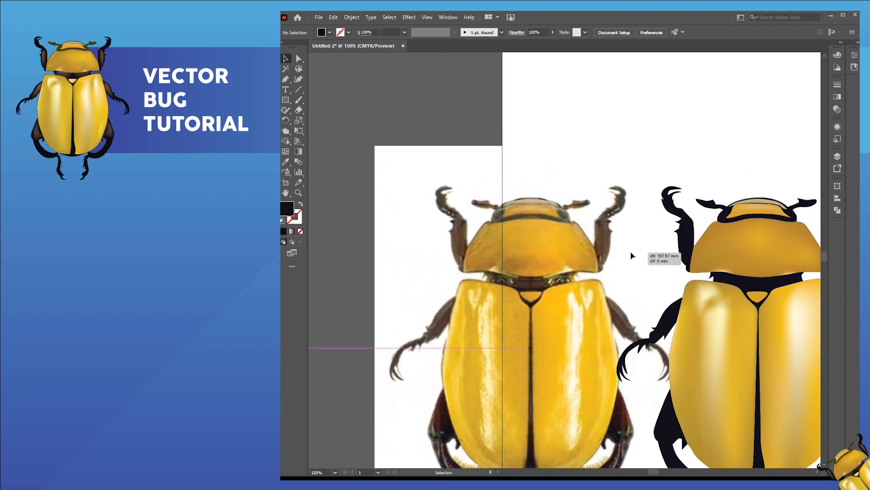
scroll(677, 241, "up", 1)
left_click_drag(569, 260, 555, 265)
Draw a closed, elongated Pen shape inside the thick segment of the illustration's left foreleg
left_click(285, 79)
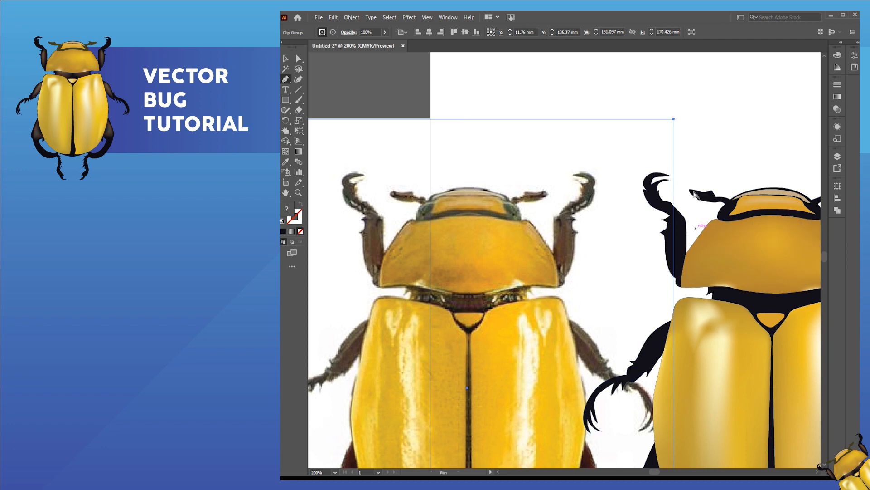
left_click(372, 77, "ctrl")
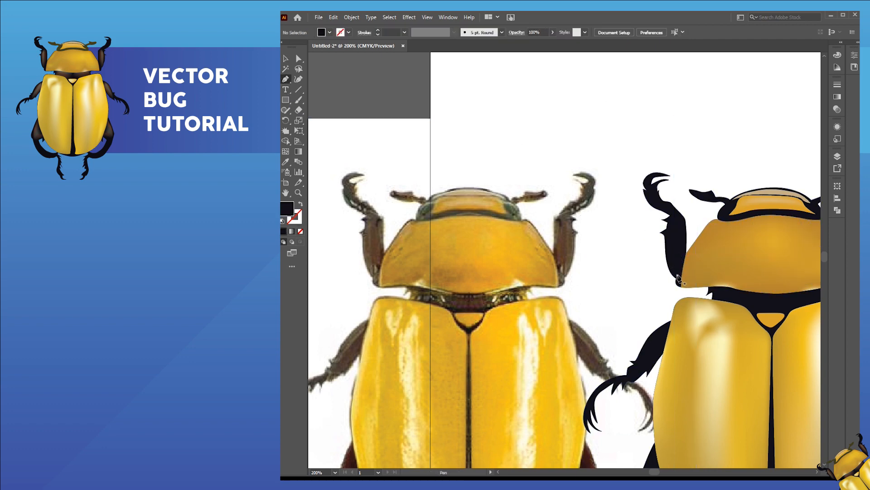
left_click(682, 267, "ctrl")
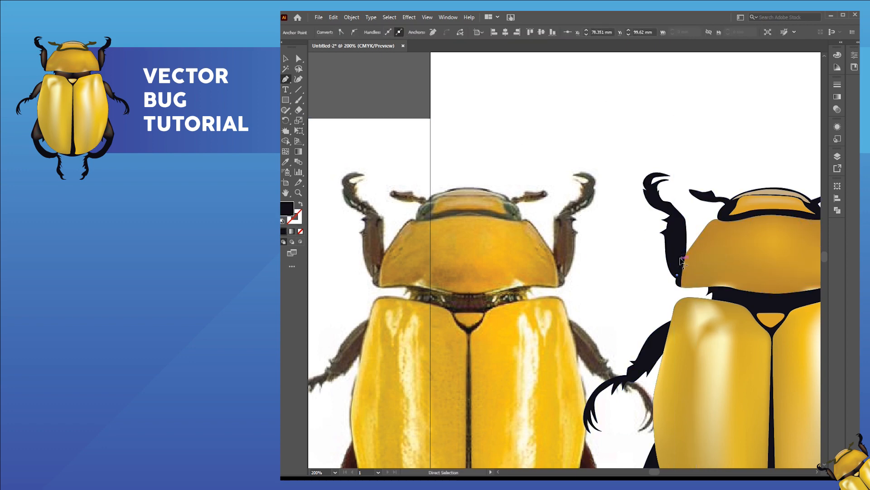
scroll(682, 267, "up", 2)
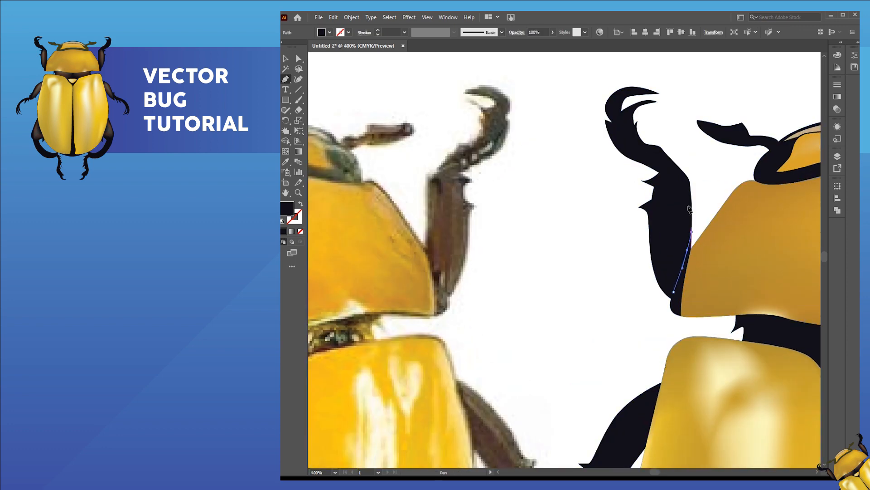
left_click(692, 232)
left_click_drag(680, 168, 653, 239)
left_click_drag(656, 269, 677, 284)
scroll(614, 297, "down", 2)
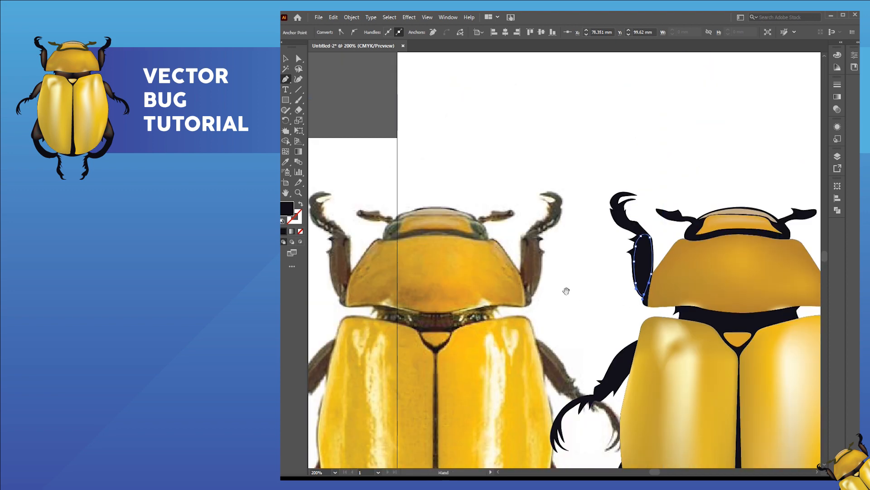
Add a gradient mesh point near the top of the left foreleg shape and colour it brown sampled from the photo's foreleg
left_click_drag(566, 291, 624, 289)
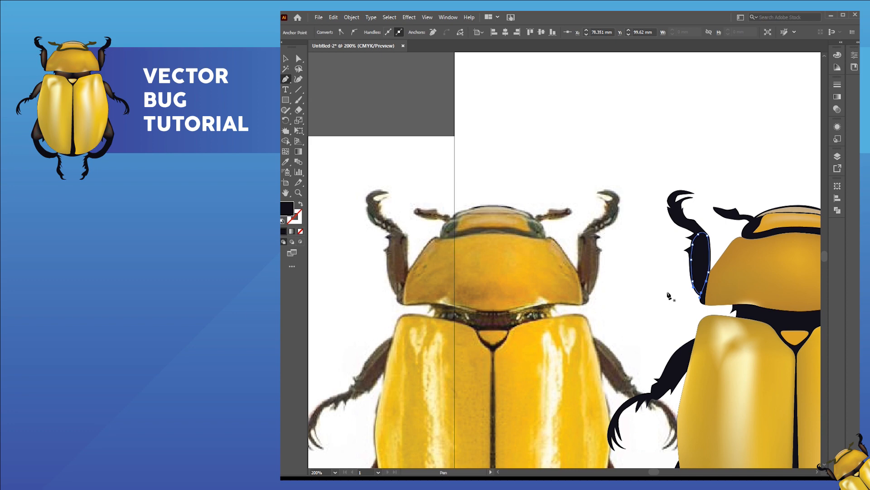
key("i")
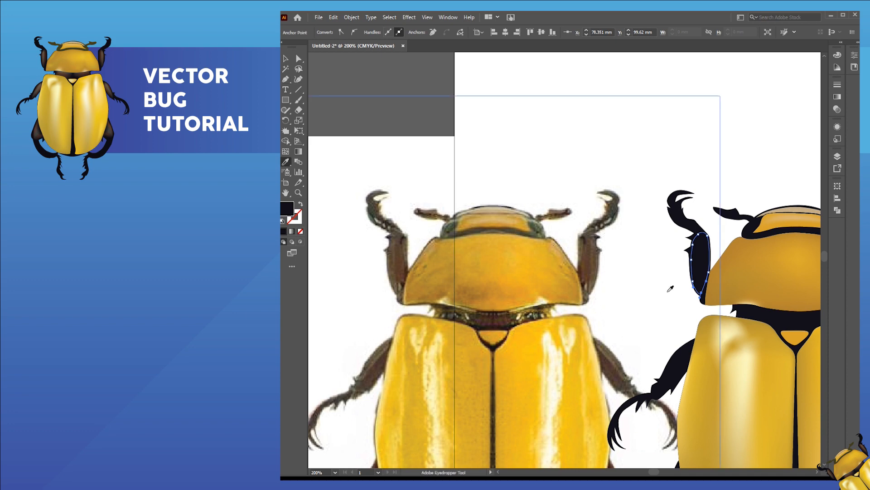
left_click(286, 151)
left_click(702, 245)
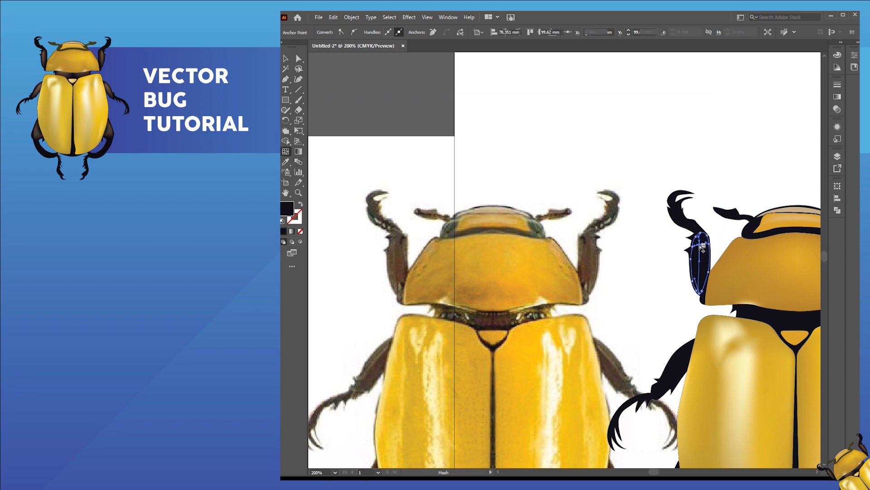
key("i")
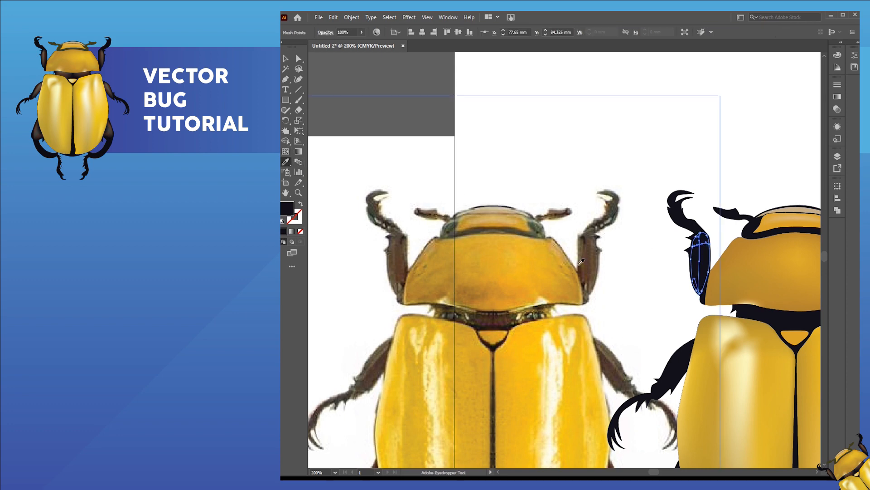
left_click(402, 270)
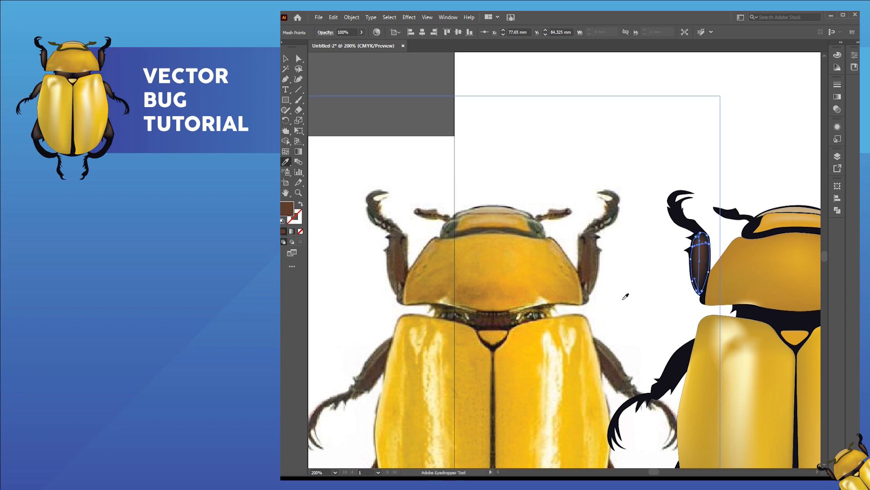
left_click(754, 170, "ctrl")
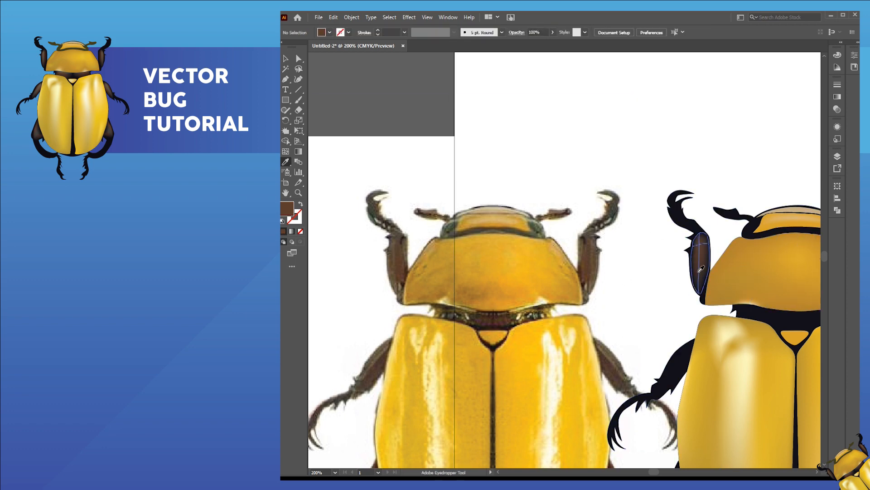
Add two more mesh points on the foreleg shape's upper cross line, just left of its central mesh line
scroll(698, 267, "up", 2)
scroll(616, 289, "down", 2)
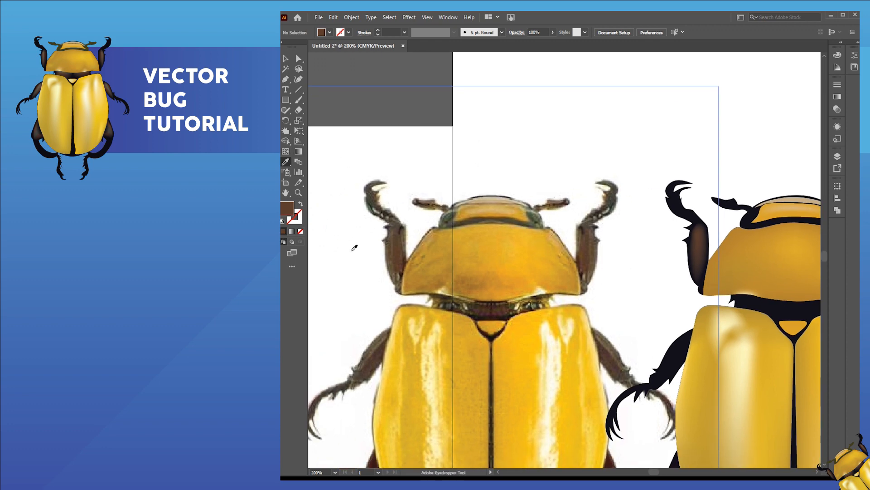
key("u")
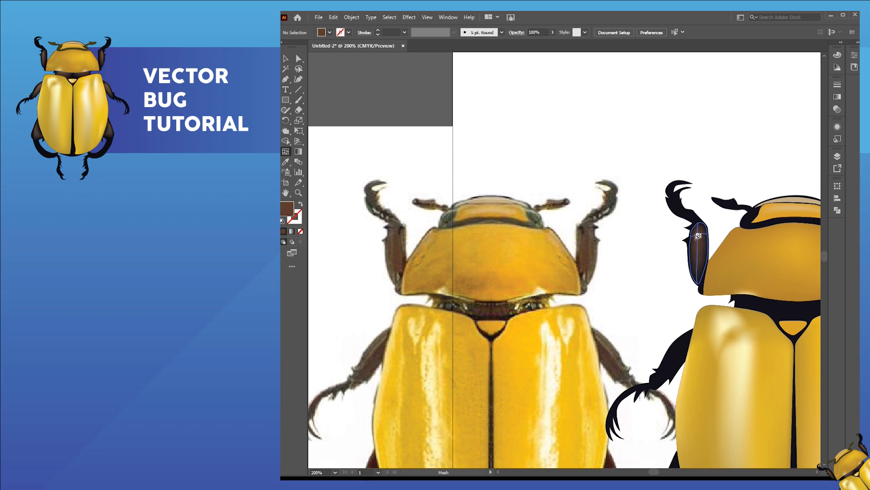
scroll(698, 238, "up", 5)
left_click(701, 230)
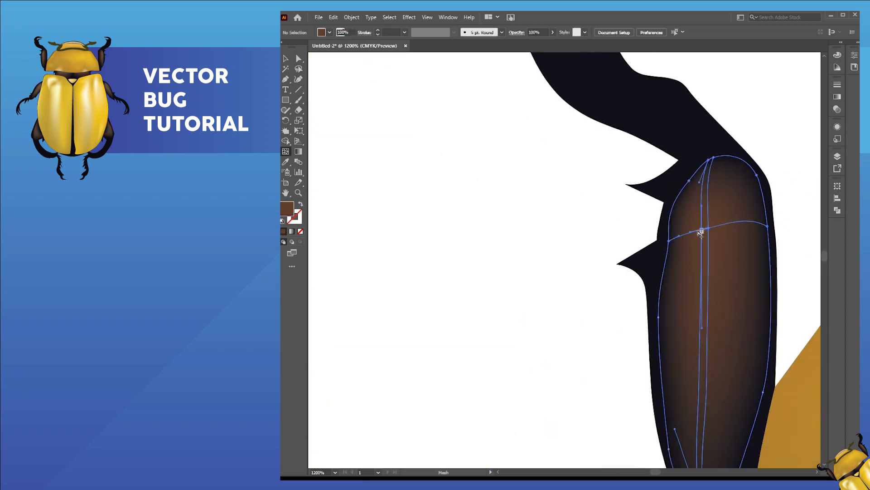
left_click(696, 233)
key("a")
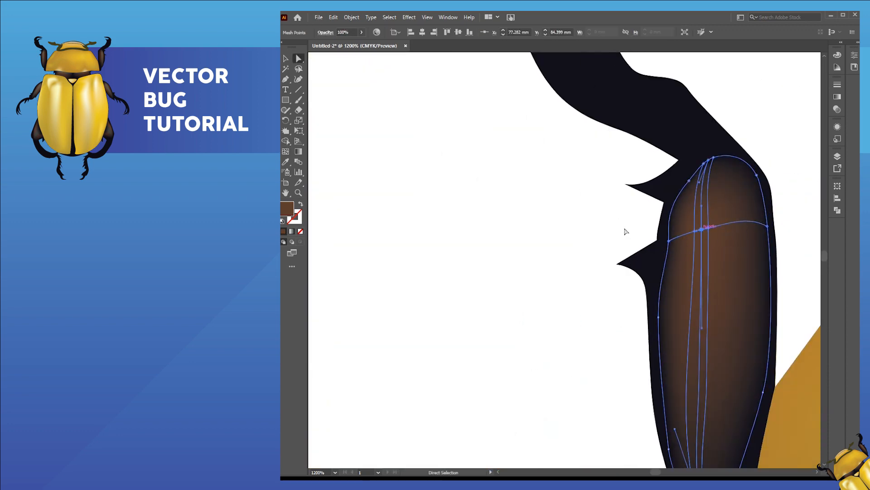
Add a grey-green sheen down the left foreleg's mesh using a colour sampled from the leg in the photo
scroll(394, 263, "down", 3)
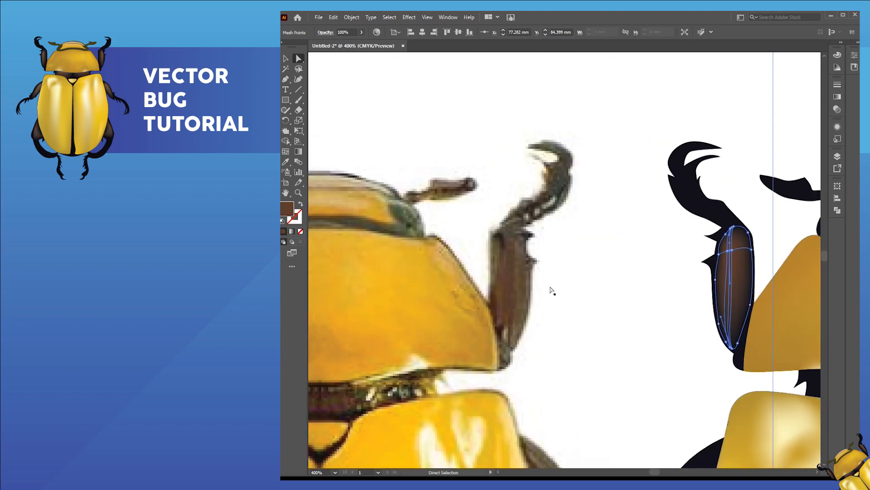
key("i")
scroll(551, 291, "left", 3)
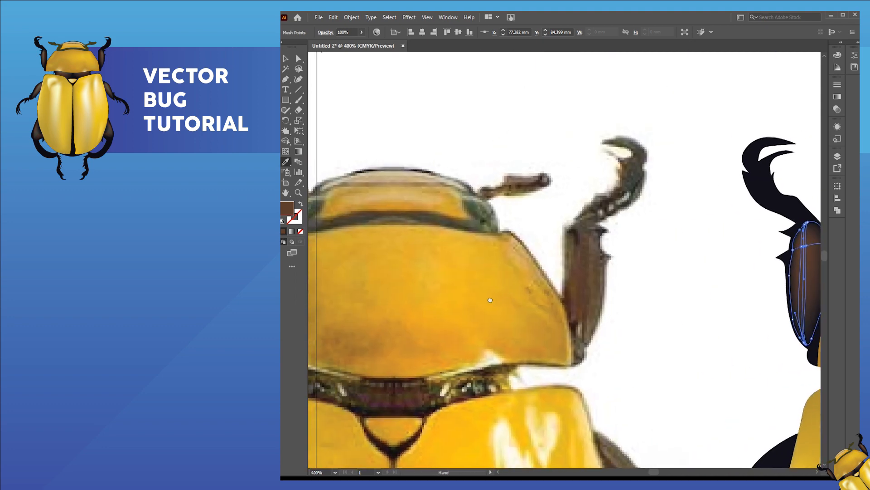
left_click(615, 202)
left_click(739, 251, "ctrl")
left_click_drag(731, 254, 625, 249)
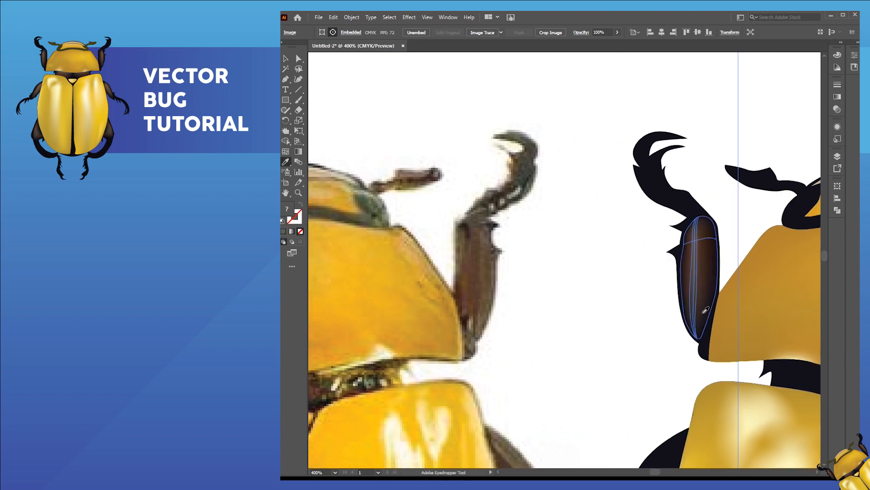
scroll(706, 311, "up", 3)
key("a")
left_click_drag(663, 144, 623, 200)
left_click_drag(679, 147, 683, 142)
left_click(524, 185)
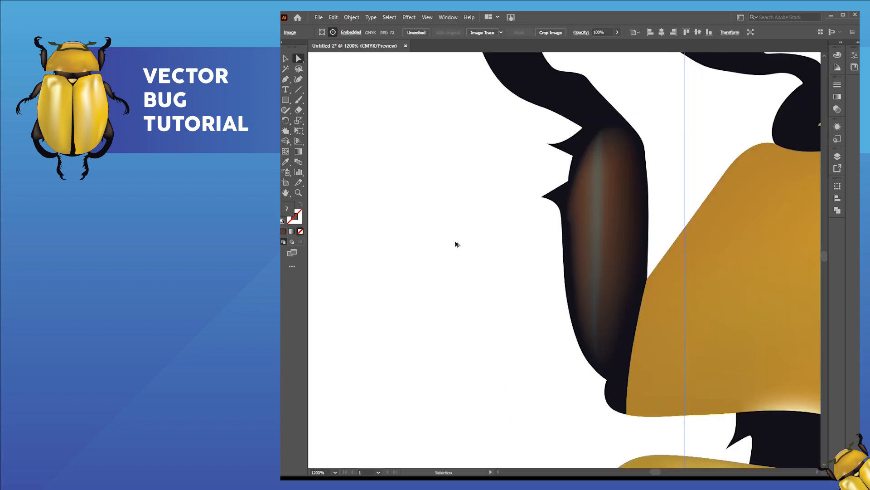
Draw a narrow curved Pen shape along the left foreleg's clawed segment and fill it with a sampled colour
scroll(472, 253, "down", 6)
left_click_drag(630, 255, 653, 216)
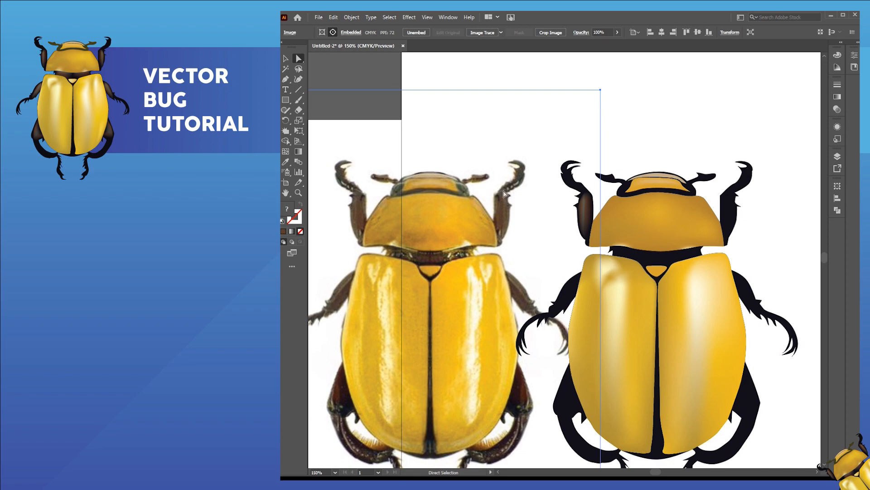
scroll(583, 194, "up", 5)
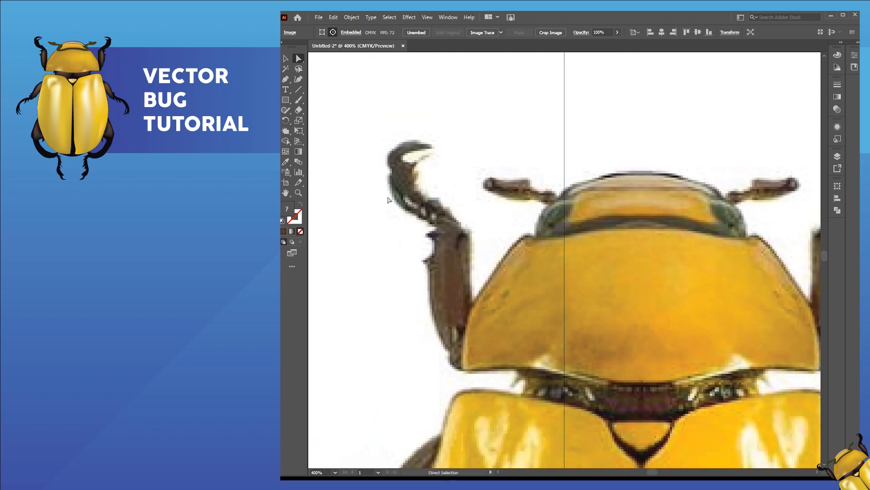
left_click_drag(732, 233, 381, 246)
left_click_drag(707, 224, 567, 240)
scroll(567, 239, "up", 2)
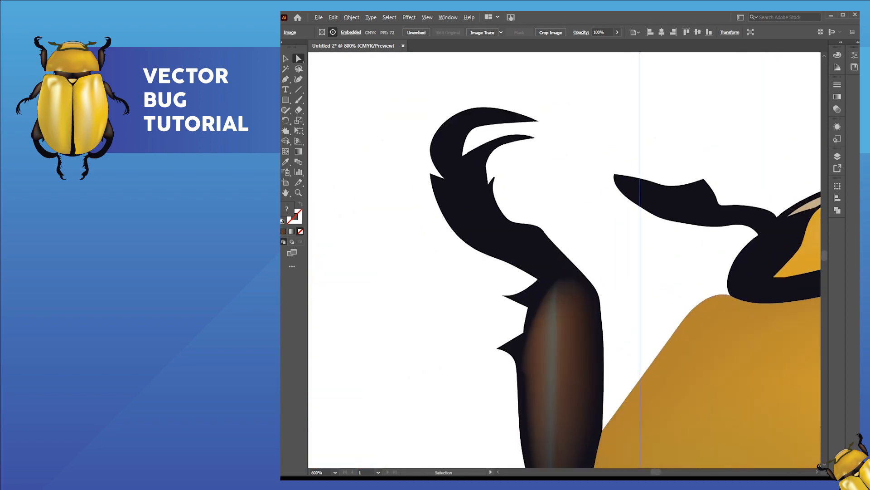
left_click(464, 224)
mouse_move(487, 238)
left_mouse_down()
mouse_move(512, 254)
mouse_move(464, 233)
mouse_move(475, 230)
mouse_move(487, 245)
left_mouse_up()
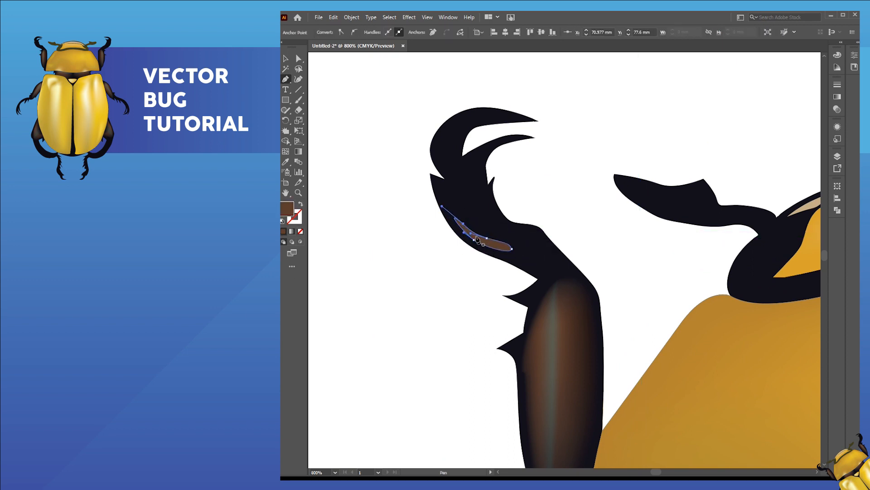
key("i")
left_click(559, 322)
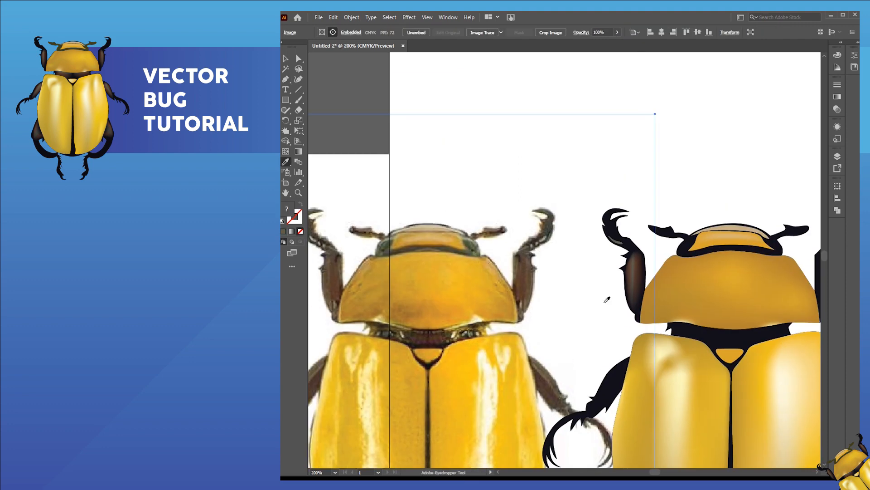
Shift the reference photo slightly left and down, away from the illustrated beetle
scroll(607, 299, "down", 1)
left_click_drag(643, 368, 650, 263)
scroll(580, 267, "down", 1)
key("v")
left_click_drag(547, 231, 531, 245)
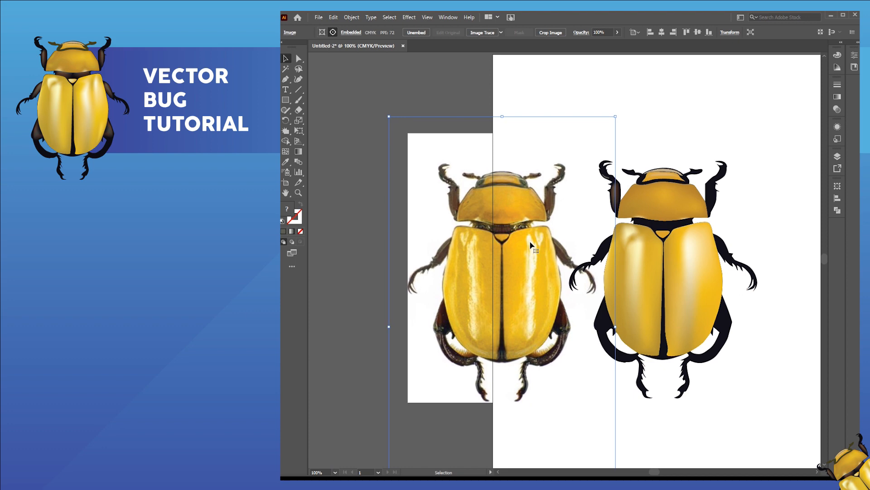